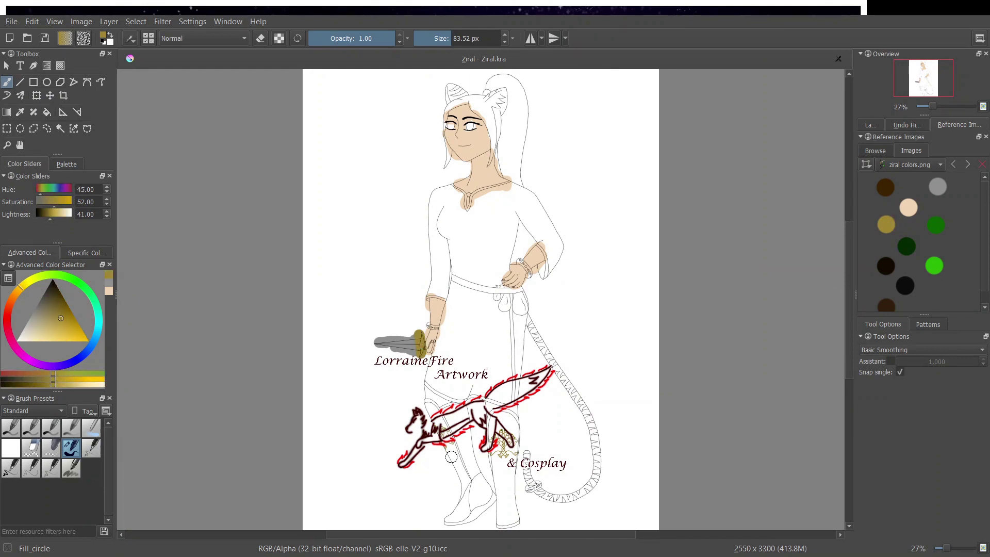
Step: Paint the tunic hem, side trim, left boot trim and neckline gold, and colour the eyes white with gold irises
mouse_move(431, 399)
left_mouse_down()
mouse_move(467, 479)
mouse_move(453, 405)
mouse_move(508, 295)
left_mouse_up()
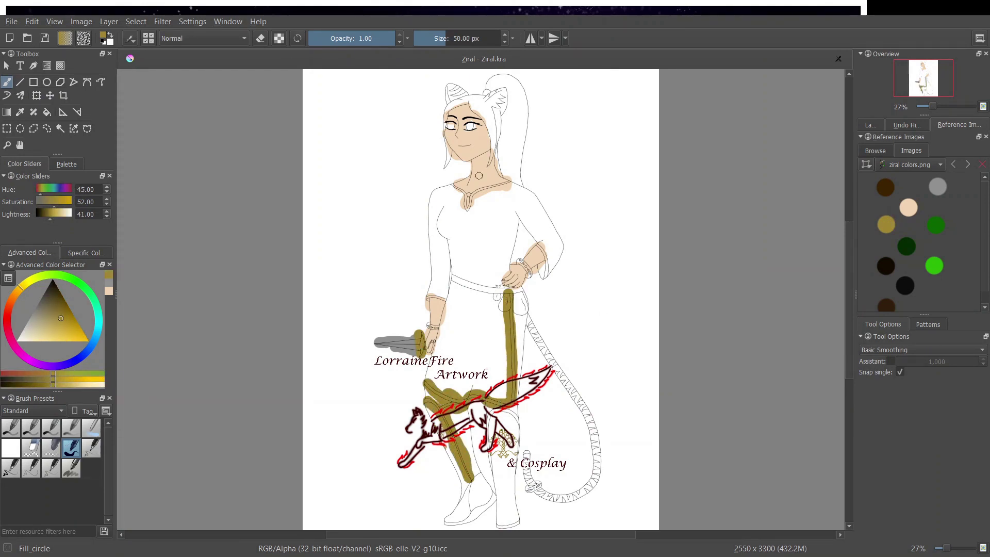
left_click_drag(502, 182, 510, 180)
left_click(17, 341)
left_click_drag(449, 126, 469, 127)
left_click(109, 283)
Step: Sample the dark browns and near-black from the ziral colors.png reference and paint test swatches over and beside the ponytail
left_click(968, 164)
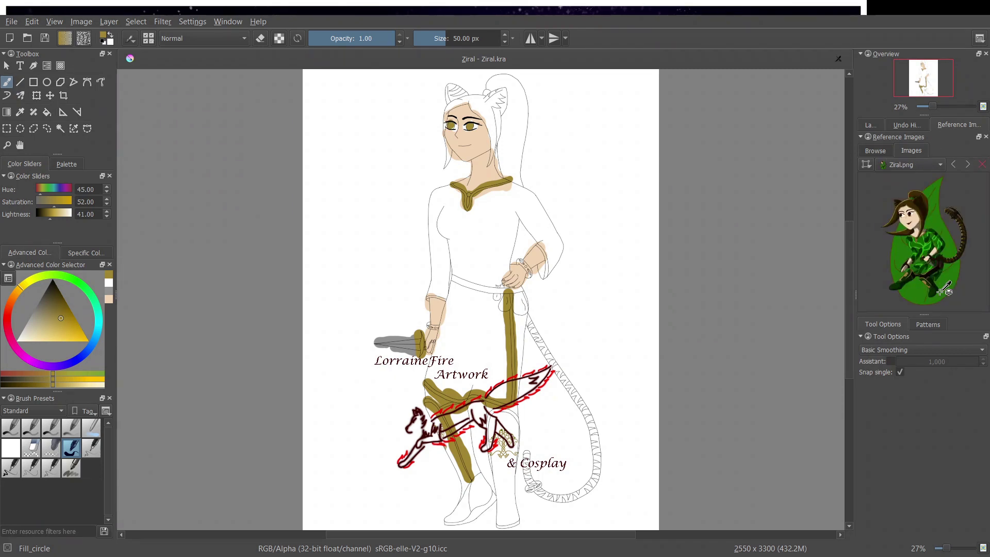
left_click(953, 164)
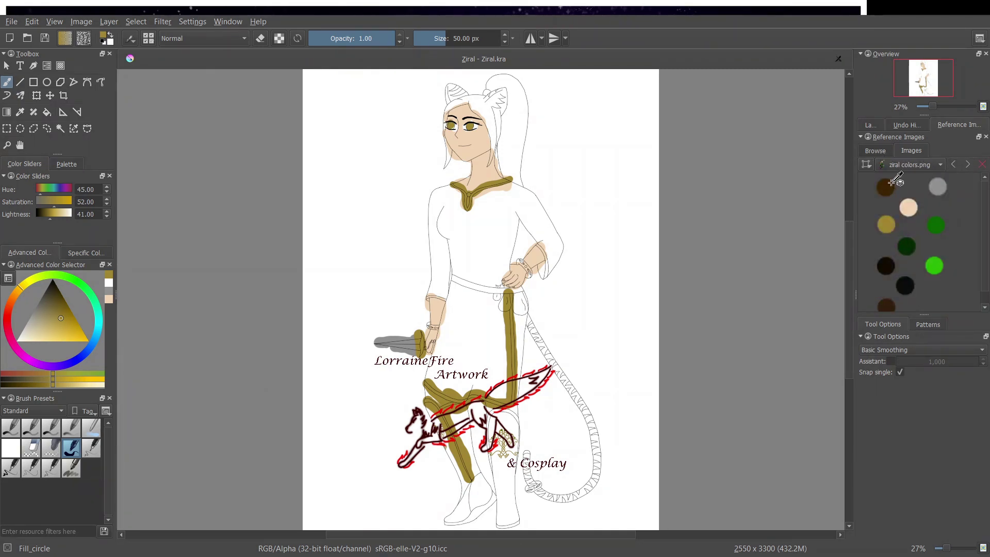
left_click(888, 185)
mouse_move(500, 115)
left_mouse_down()
mouse_move(516, 124)
mouse_move(520, 164)
left_mouse_up()
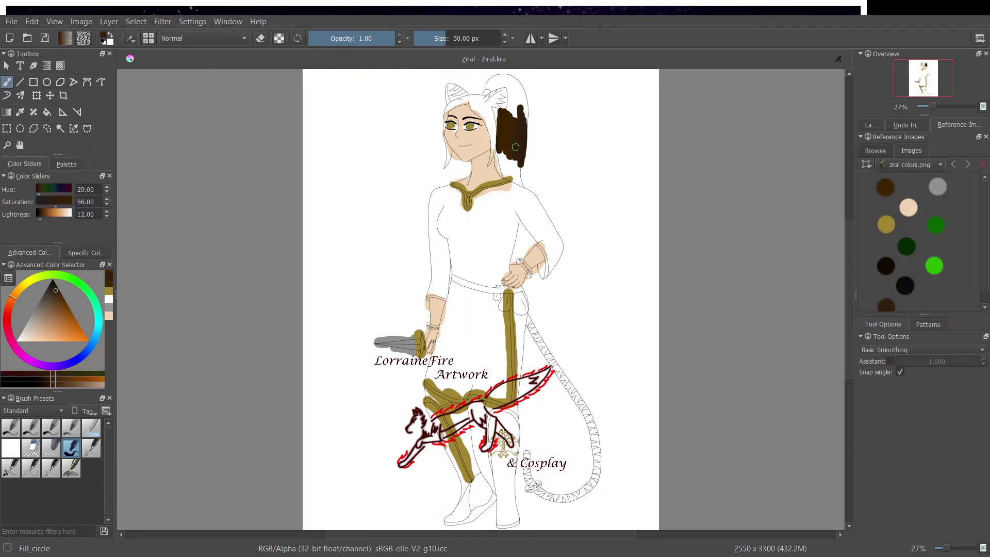
key("ctrl+plus")
key("ctrl+plus")
mouse_move(850, 337)
left_mouse_down()
mouse_move(838, 267)
mouse_move(847, 285)
left_mouse_up()
left_click(886, 266)
mouse_move(571, 154)
left_mouse_down()
mouse_move(581, 241)
mouse_move(609, 230)
left_mouse_up()
Step: Paint the hair, ponytail and cat ears dark brown (hue 33, saturation 96, lightness 12), and erase the stray near-black swatch
left_click(109, 291)
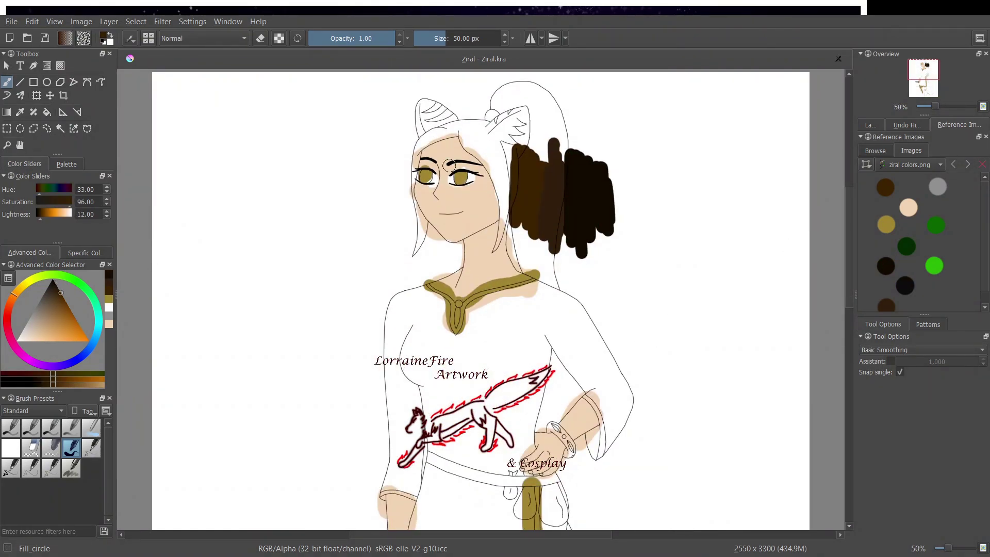
mouse_move(446, 134)
left_mouse_down()
mouse_move(422, 123)
mouse_move(448, 118)
mouse_move(415, 173)
mouse_move(414, 254)
left_mouse_up()
mouse_move(496, 245)
left_mouse_down()
mouse_move(505, 214)
mouse_move(481, 128)
mouse_move(478, 138)
mouse_move(500, 147)
left_mouse_up()
mouse_move(519, 225)
left_mouse_down()
mouse_move(527, 271)
mouse_move(533, 142)
mouse_move(562, 103)
mouse_move(536, 152)
left_mouse_up()
scroll(561, 137, "down", 1)
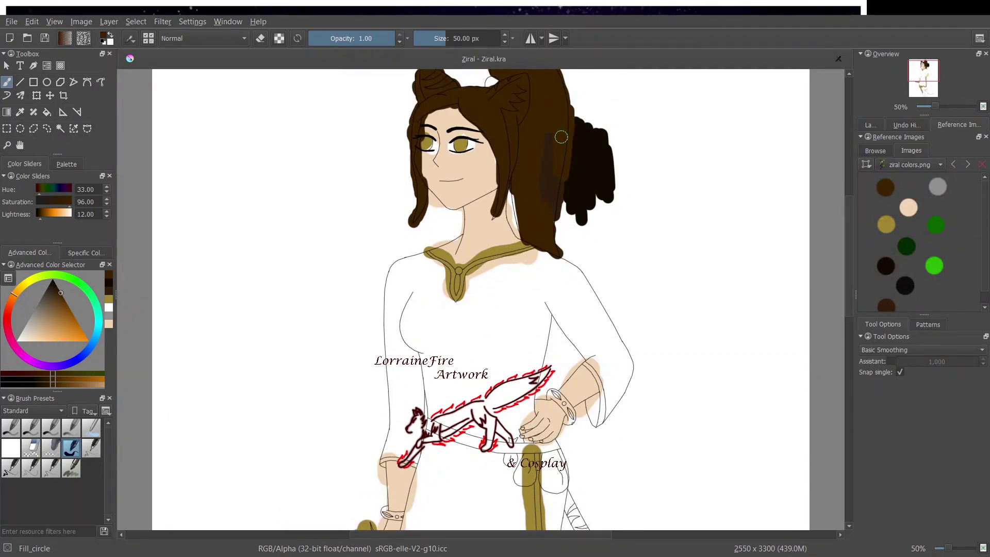
left_click(11, 448)
mouse_move(578, 113)
left_mouse_down()
mouse_move(571, 199)
mouse_move(617, 201)
left_mouse_up()
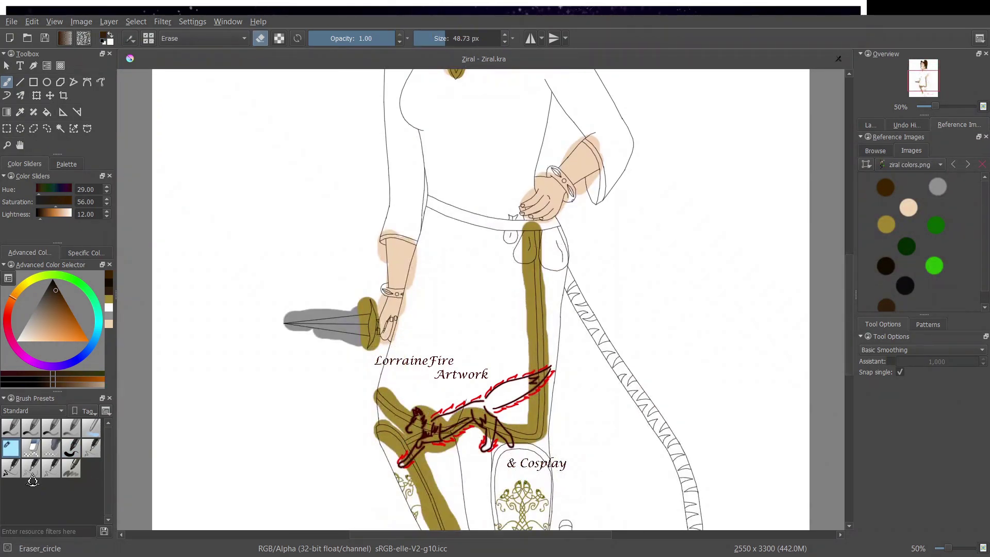
Step: Paint the belt, pouches, bracelets, whole tail and tail band in dark browns with the 50 px Fill_circle brush
left_click(71, 447)
mouse_move(427, 202)
left_mouse_down()
mouse_move(560, 223)
mouse_move(511, 233)
mouse_move(554, 261)
mouse_move(521, 247)
left_mouse_up()
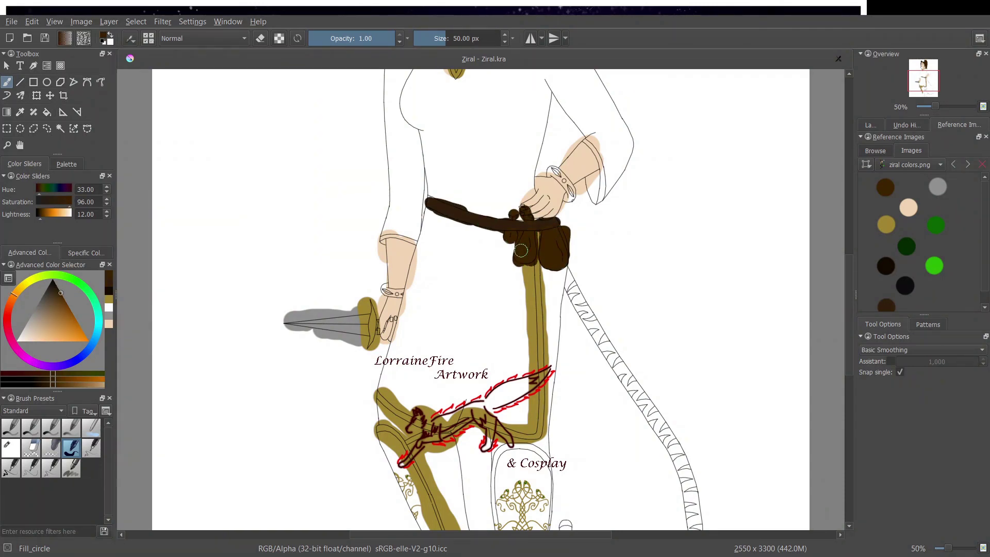
left_click_drag(556, 175, 570, 199)
mouse_move(566, 272)
left_mouse_down()
mouse_move(675, 455)
mouse_move(703, 529)
left_mouse_up()
scroll(703, 516, "down", 5)
mouse_move(562, 319)
left_mouse_down()
mouse_move(598, 397)
mouse_move(643, 405)
mouse_move(695, 351)
left_mouse_up()
left_click(569, 393, "ctrl")
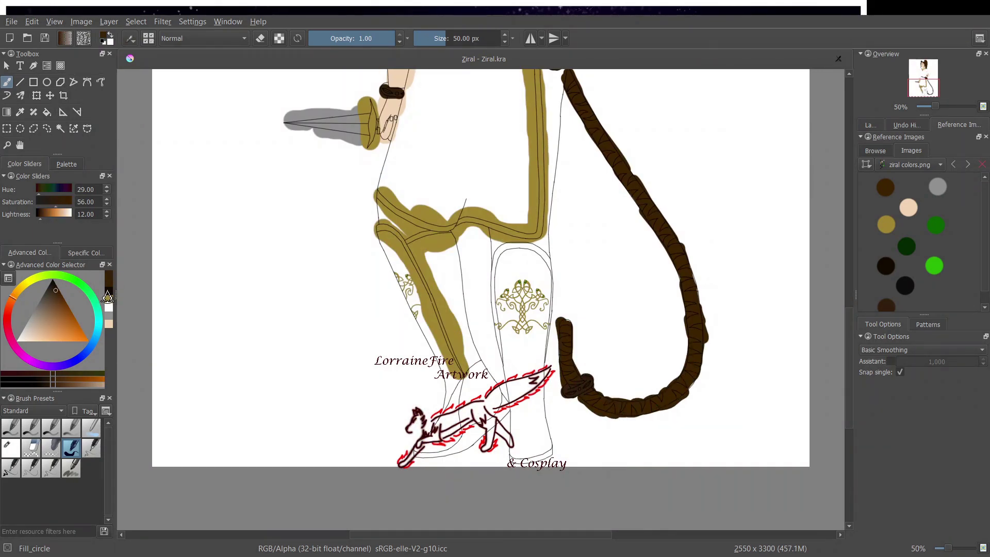
Step: Paint the leg areas above the boots and along the tunic's side slit near-black (hue 33, saturation 90, lightness 4)
left_click(108, 293)
mouse_move(379, 205)
left_mouse_down()
mouse_move(420, 229)
mouse_move(405, 235)
left_mouse_up()
mouse_move(489, 231)
left_mouse_down()
mouse_move(495, 254)
mouse_move(549, 253)
left_mouse_up()
left_click_drag(547, 248, 548, 76)
left_click_drag(558, 154, 560, 75)
scroll(504, 143, "up", 2)
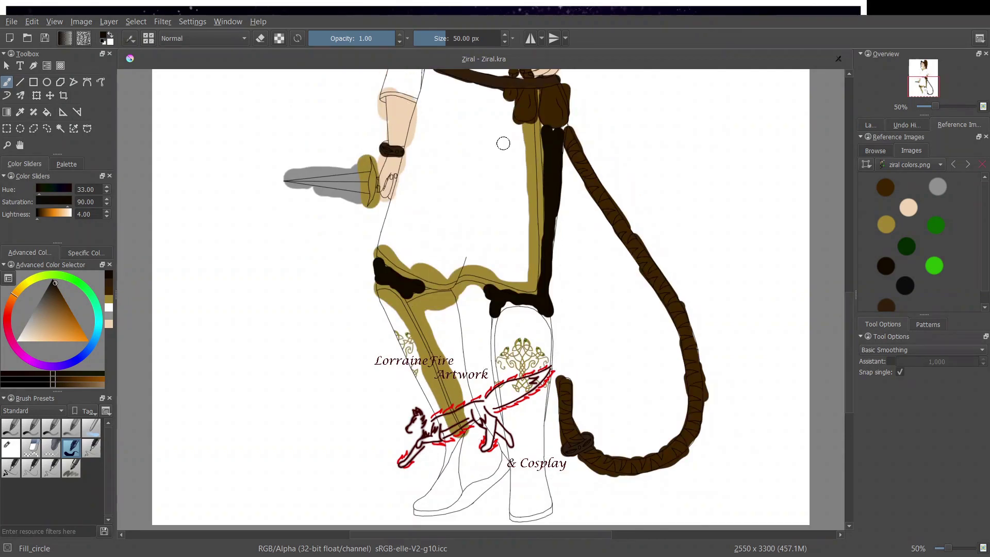
Step: Sample the dark green from the reference palette and fill both boots with it on the Colors layer
left_click(886, 224)
left_click(968, 165)
left_click(954, 165)
left_click(906, 247)
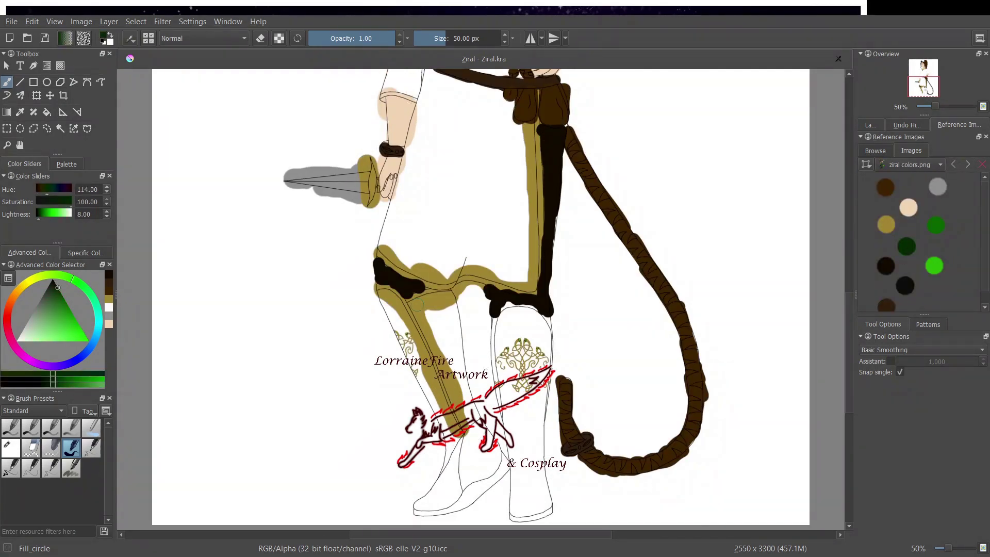
left_click_drag(419, 305, 450, 299)
mouse_move(435, 322)
left_mouse_down()
mouse_move(394, 308)
mouse_move(446, 408)
left_mouse_up()
left_click(871, 126)
left_click_drag(906, 243, 907, 223)
left_click(905, 243)
left_click_drag(456, 428, 423, 508)
mouse_move(423, 508)
left_mouse_down()
mouse_move(479, 443)
mouse_move(467, 412)
left_mouse_up()
mouse_move(462, 402)
left_mouse_down()
mouse_move(452, 341)
mouse_move(472, 413)
left_mouse_up()
mouse_move(510, 314)
left_mouse_down()
mouse_move(521, 495)
mouse_move(550, 506)
left_mouse_up()
mouse_move(551, 505)
left_mouse_down()
mouse_move(543, 330)
mouse_move(529, 351)
left_mouse_up()
Step: Paint the trim along both boots and the cuffs of both sleeves gold
left_click(71, 449)
left_click(109, 308)
left_click_drag(382, 290, 464, 432)
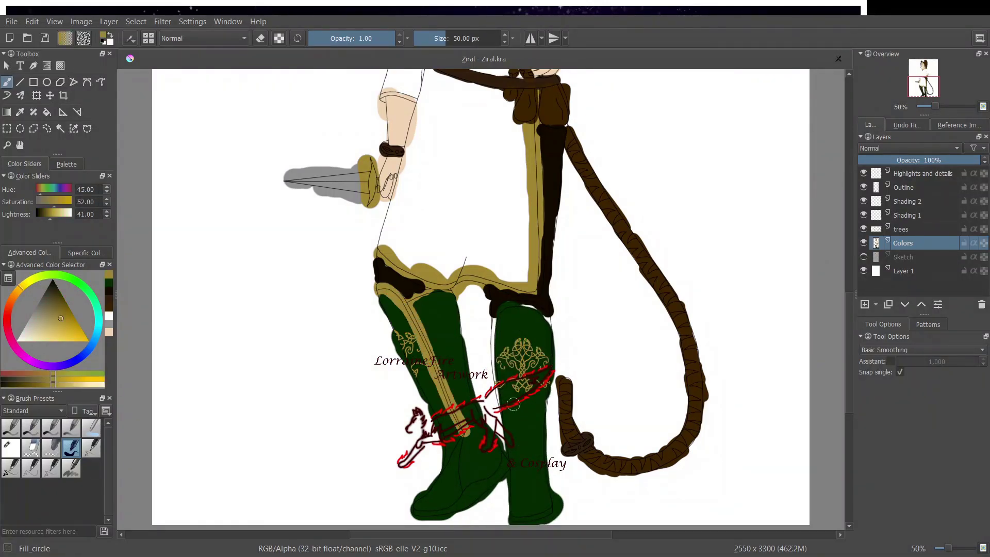
mouse_move(509, 408)
left_mouse_down()
mouse_move(549, 319)
mouse_move(550, 411)
left_mouse_up()
left_click_drag(850, 303, 849, 253)
left_click_drag(588, 188, 598, 249)
left_click_drag(380, 284, 415, 288)
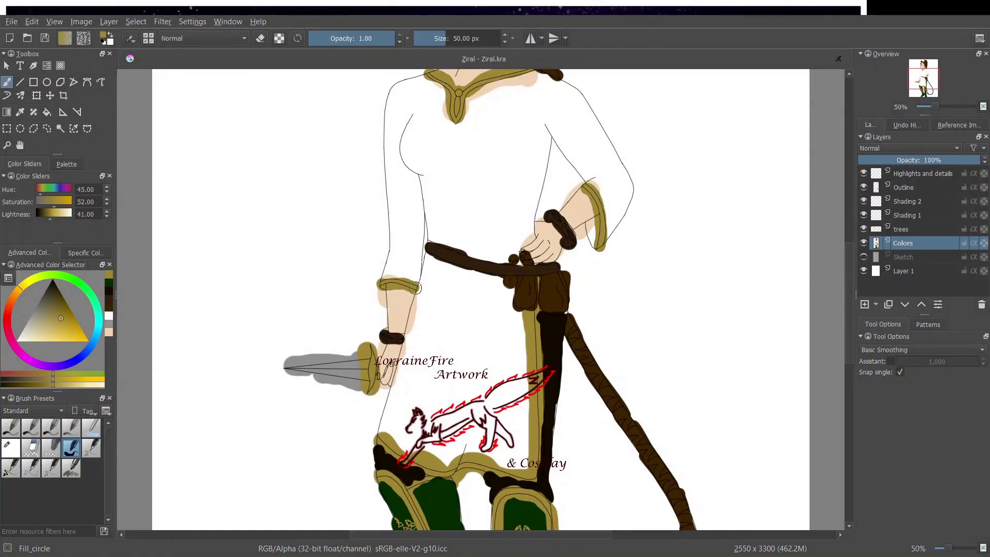
Step: Add gold beads and bright green details to the bracelets and tail band with the 25 px Ink_gpen_25 brush
key("slash")
scroll(579, 494, "down", 4)
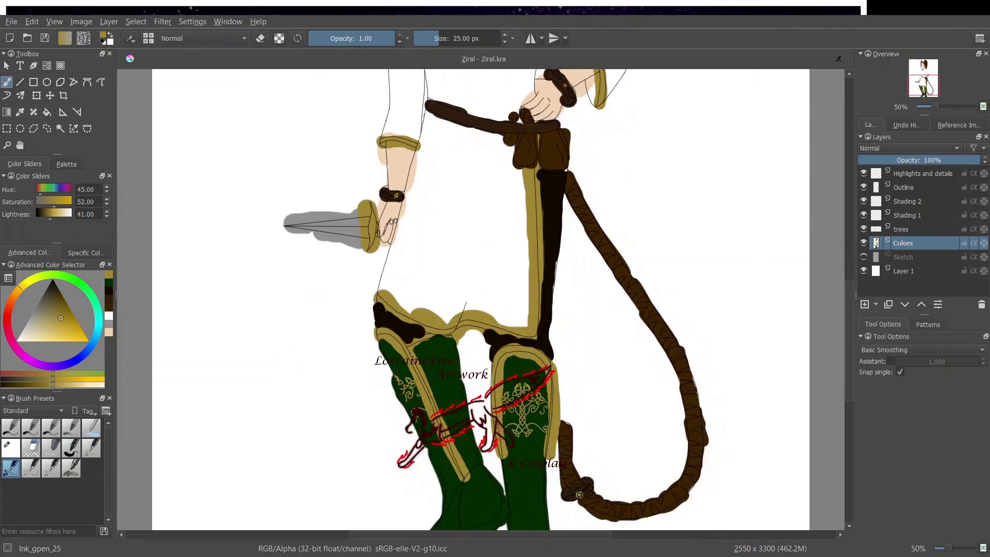
left_click(959, 125)
left_click(934, 266)
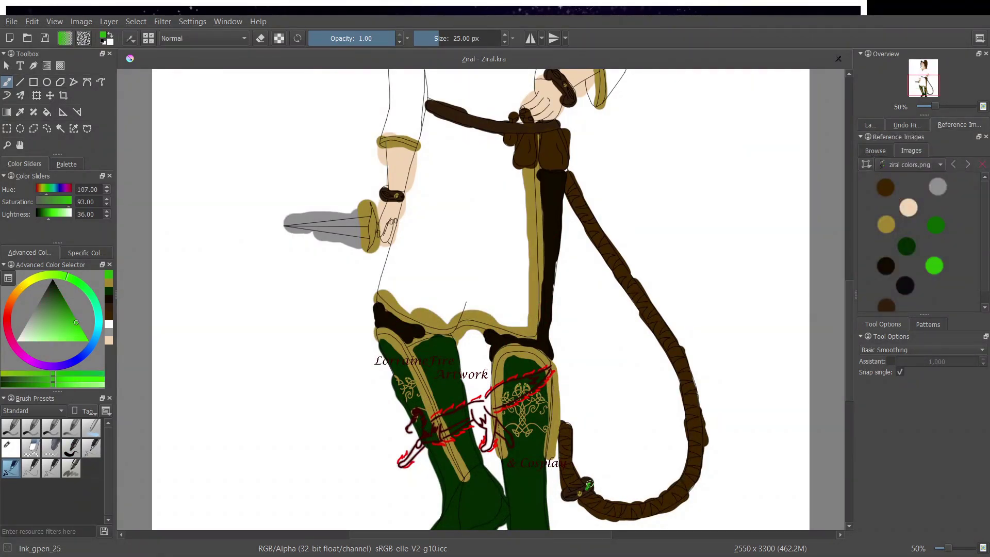
Step: Fill the tunic's skirt with medium green (hue 114, saturation 100, lightness 19) using the Fill_circle brush
left_click(907, 246)
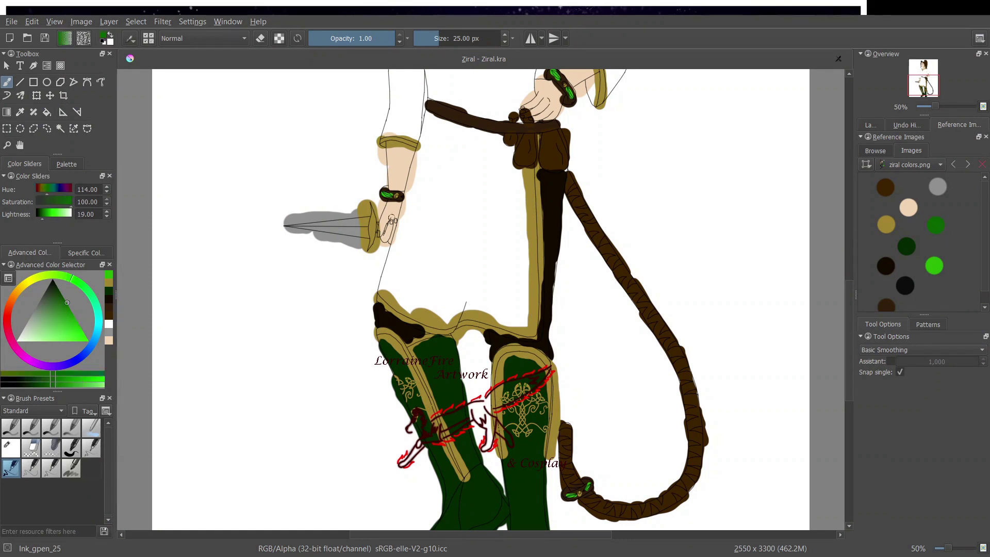
left_click(71, 448)
mouse_move(428, 118)
left_mouse_down()
mouse_move(511, 154)
mouse_move(523, 292)
mouse_move(479, 312)
mouse_move(436, 132)
mouse_move(509, 204)
mouse_move(502, 270)
left_mouse_up()
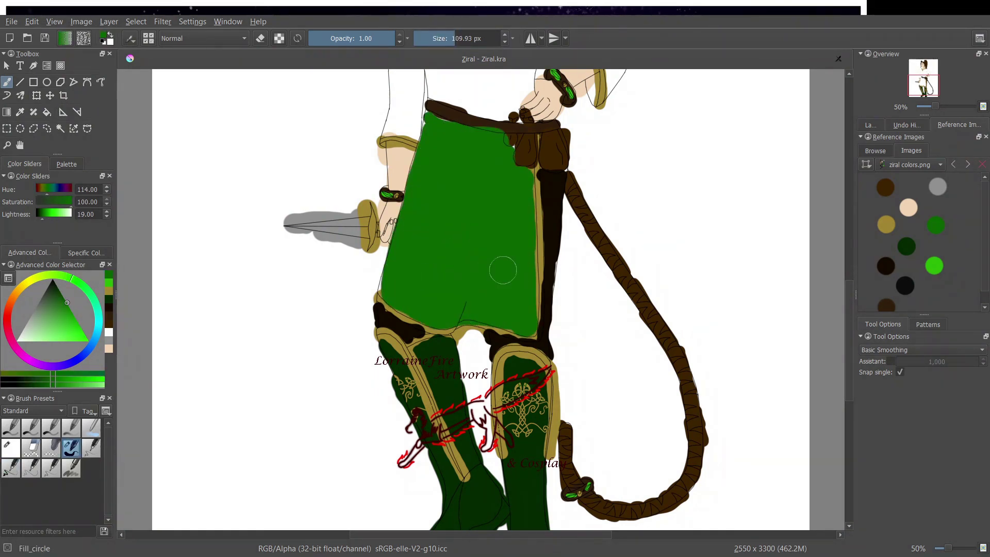
Step: Reduce the brush size to 50 px and paint the tunic's bodice and both sleeves medium green
key("bracketleft")
key("bracketleft")
key("bracketleft")
key("bracketleft")
key("bracketleft")
left_click(456, 41)
left_click_drag(849, 389, 849, 315)
mouse_move(391, 406)
left_mouse_down()
mouse_move(397, 273)
mouse_move(482, 384)
mouse_move(532, 226)
mouse_move(482, 314)
mouse_move(410, 256)
mouse_move(603, 321)
mouse_move(623, 360)
mouse_move(592, 378)
left_mouse_up()
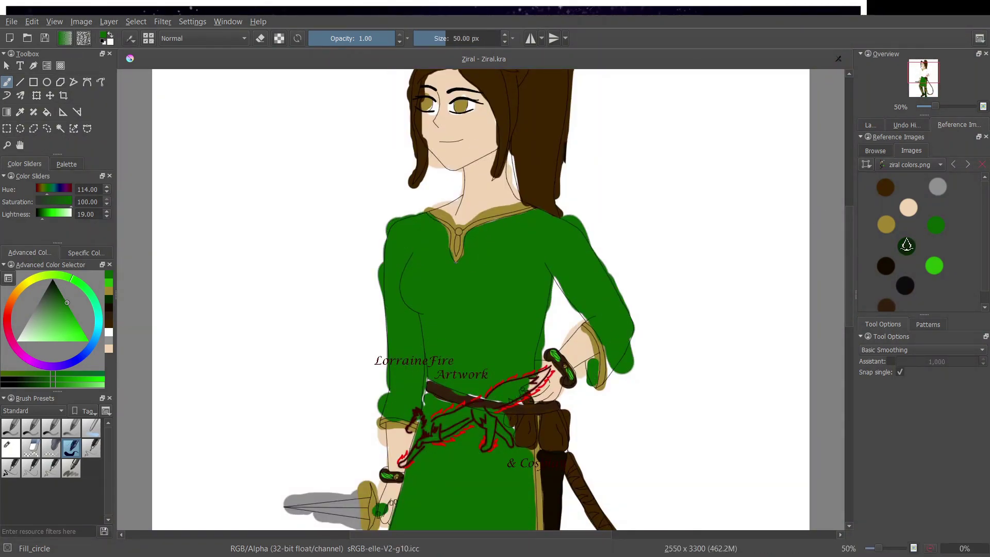
Step: Paint the hair tie medium green and block in the ear stripes with near-black from the reference palette
left_click(955, 165)
left_click(968, 165)
left_click_drag(848, 262, 847, 219)
left_click_drag(490, 206, 496, 205)
left_click(909, 284)
left_click_drag(430, 198, 437, 193)
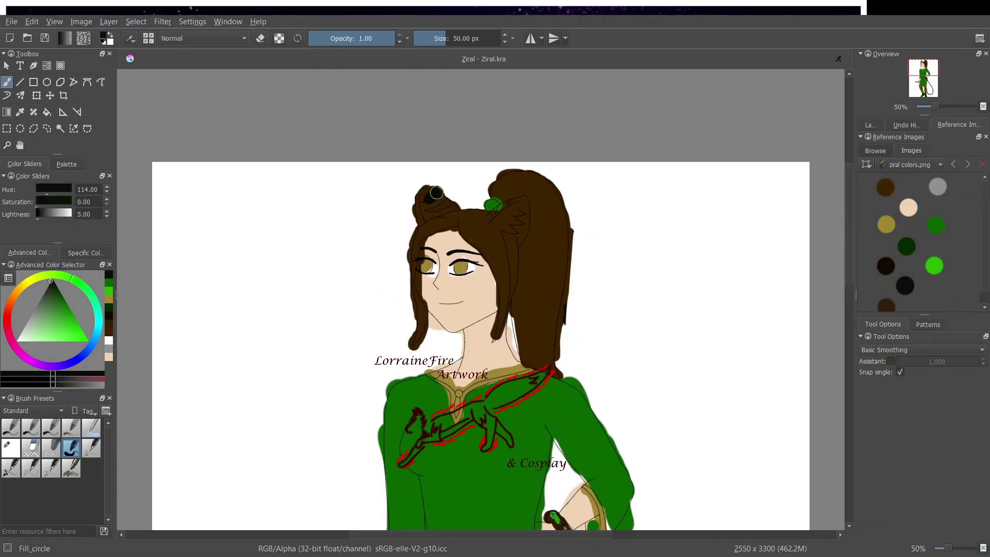
Step: Paint near-black stripes along the full length of the tail, using the 25 px Ink_gpen_25 brush for the details
scroll(511, 202, "down", 15)
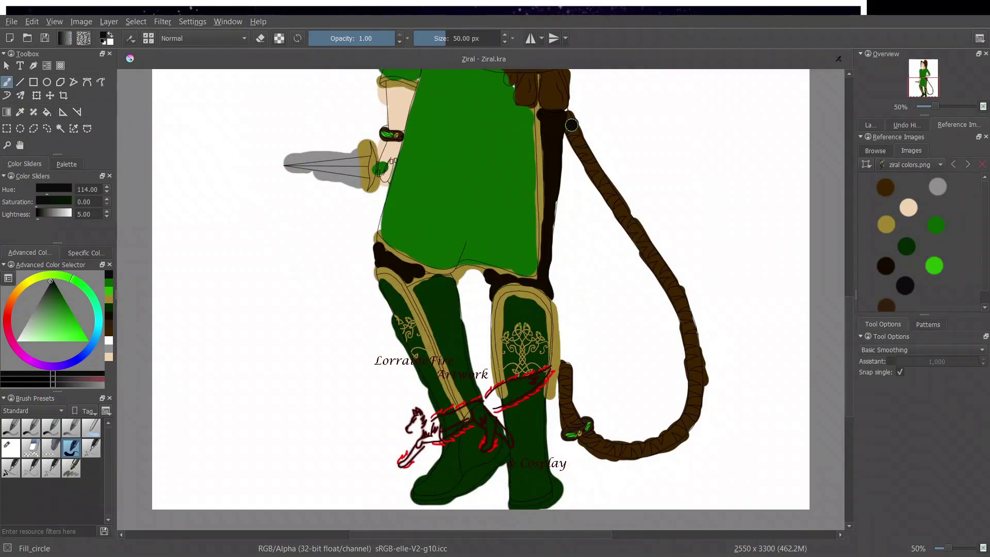
key("slash")
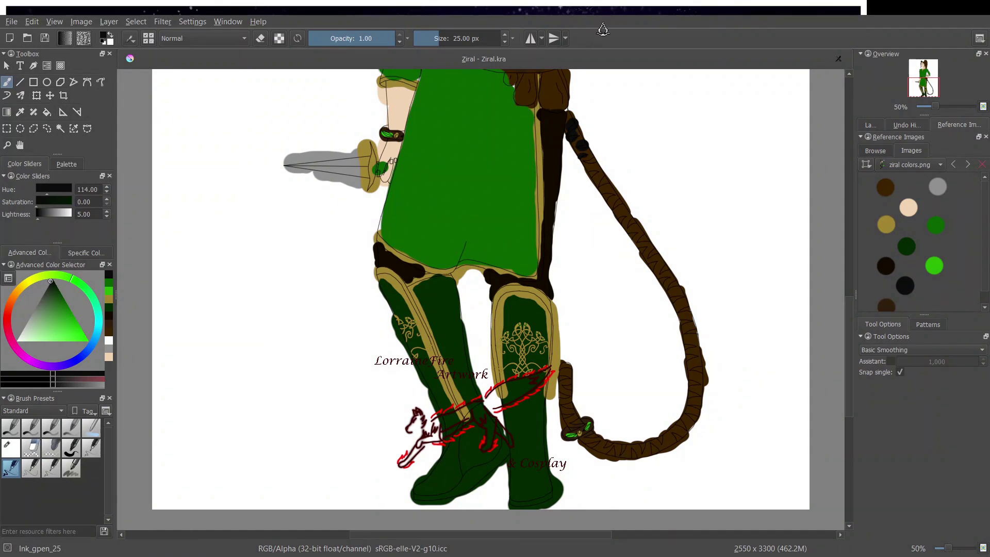
key("ctrl+plus")
key("ctrl+plus")
left_click_drag(427, 535, 533, 535)
left_click_drag(850, 348, 850, 325)
left_click_drag(304, 147, 316, 150)
left_click_drag(312, 173, 320, 171)
left_click_drag(332, 194, 343, 185)
left_click_drag(339, 219, 347, 217)
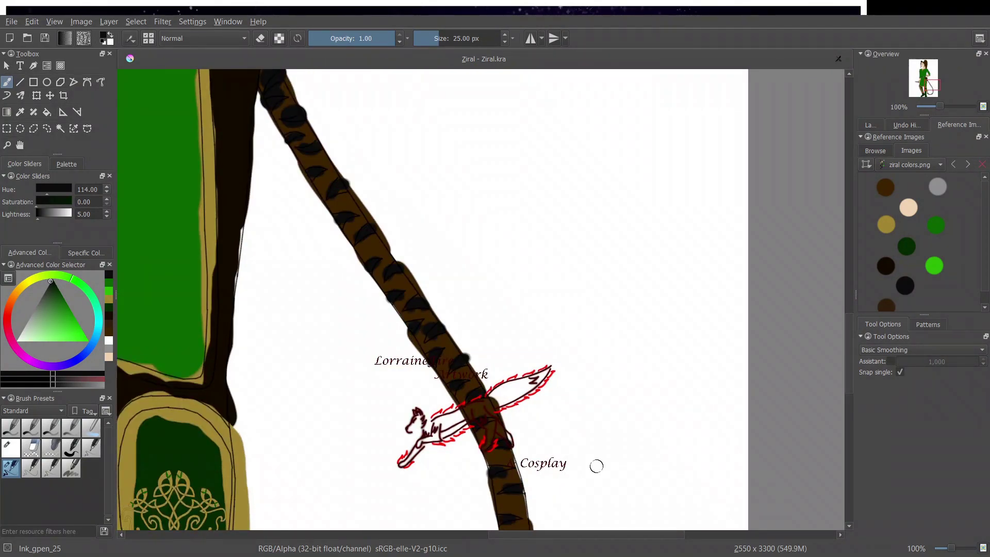
scroll(597, 464, "down", 10)
mouse_move(271, 202)
left_mouse_down()
mouse_move(248, 259)
mouse_move(305, 355)
mouse_move(375, 355)
mouse_move(397, 388)
mouse_move(480, 339)
left_mouse_up()
left_click_drag(502, 296, 524, 305)
mouse_move(504, 231)
left_mouse_down()
mouse_move(526, 239)
mouse_move(515, 209)
left_mouse_up()
left_click_drag(504, 181, 523, 183)
Step: Erase the paint spilling outside the outlines of the left ear, head and ponytail with the Eraser_circle brush
key("ctrl+minus")
key("ctrl+minus")
left_click_drag(516, 535, 435, 535)
key("ctrl+minus")
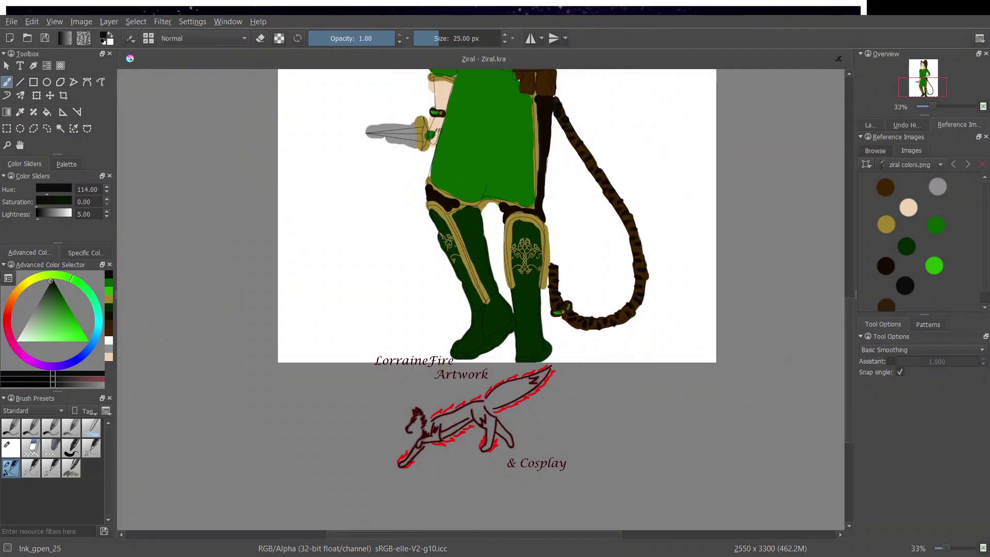
left_click_drag(848, 329, 838, 231)
key("1")
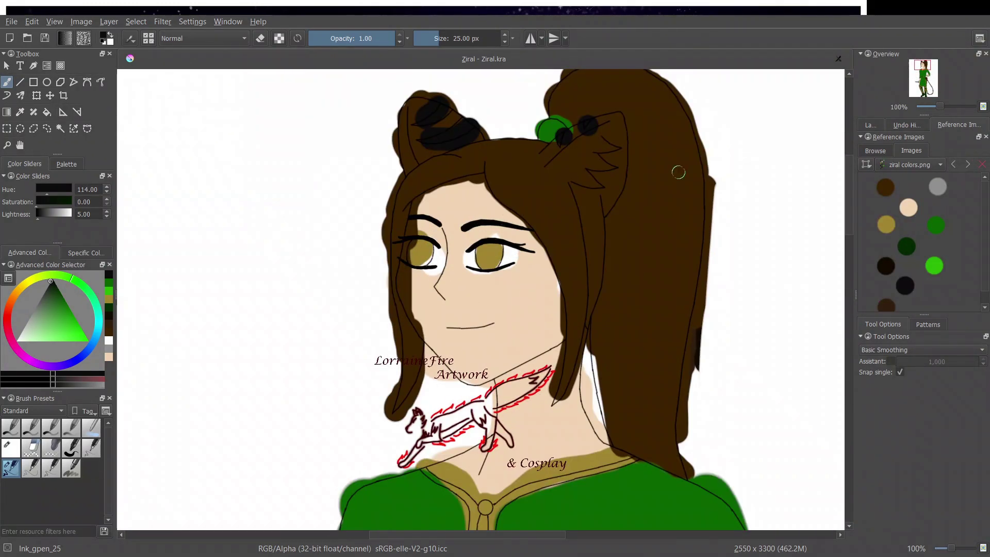
key("plus")
key("plus")
left_click(10, 447)
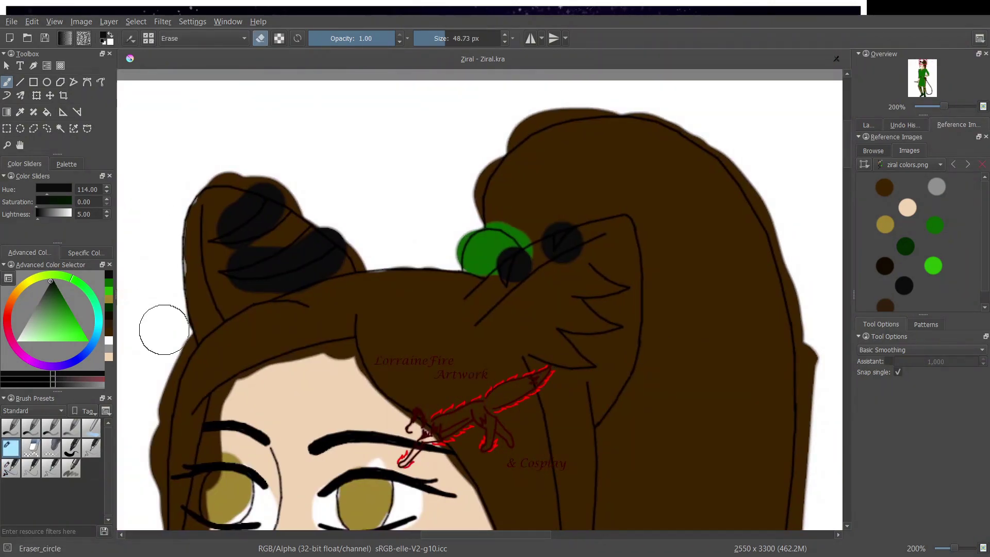
mouse_move(198, 178)
left_mouse_down()
mouse_move(216, 159)
mouse_move(404, 239)
mouse_move(537, 103)
mouse_move(751, 158)
mouse_move(811, 504)
mouse_move(805, 268)
mouse_move(795, 428)
left_mouse_up()
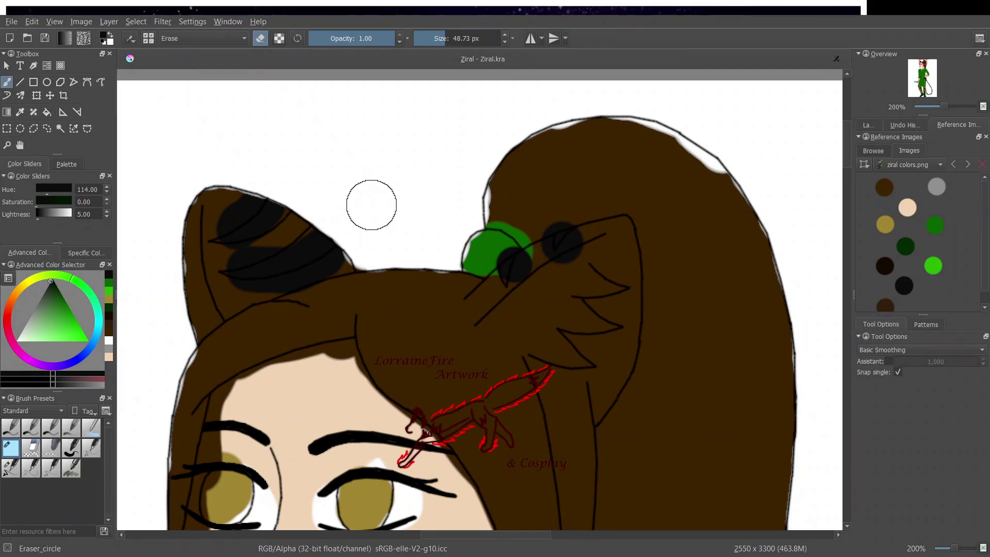
Step: Tidy the hair tie's edges with medium green and dark brown using the 10 px Ink_gpen_10 brush
left_click(10, 468)
left_click(109, 297)
left_click(91, 447)
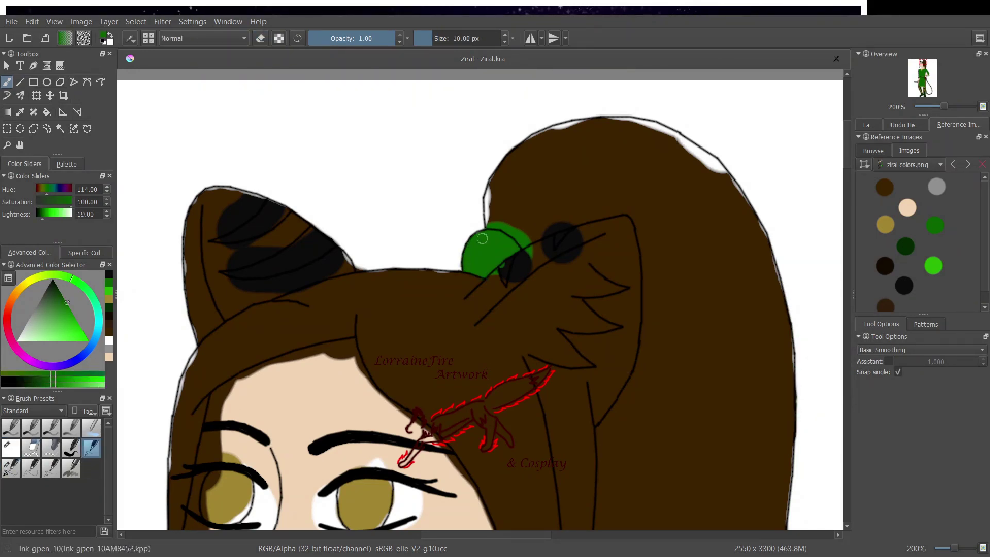
left_click(108, 333)
mouse_move(487, 225)
left_mouse_down()
mouse_move(506, 226)
mouse_move(523, 262)
mouse_move(516, 279)
left_mouse_up()
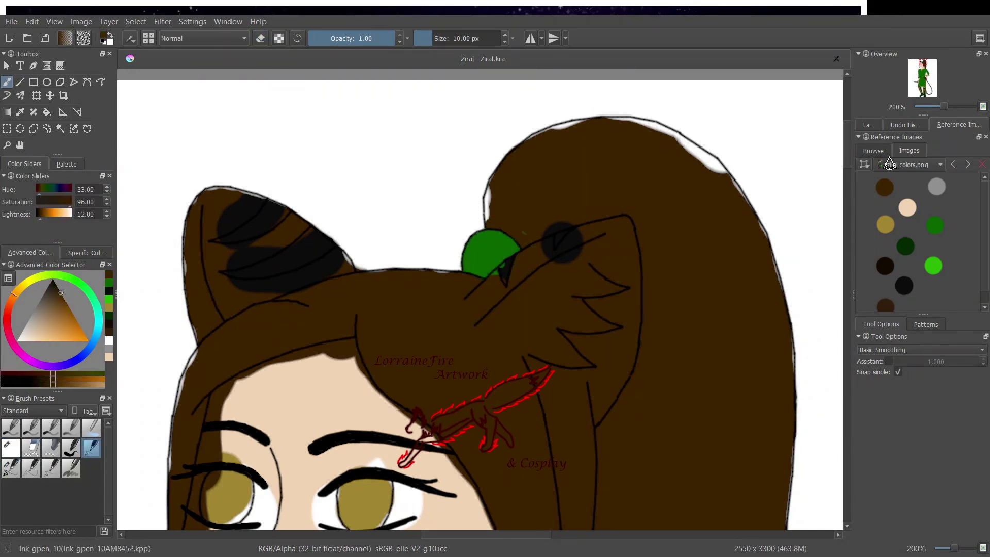
Step: Lower the Colors layer's opacity to 97% and fill the gaps inside the ponytail and hair outlines with dark brown
left_click(869, 125)
left_click_drag(960, 161, 978, 162)
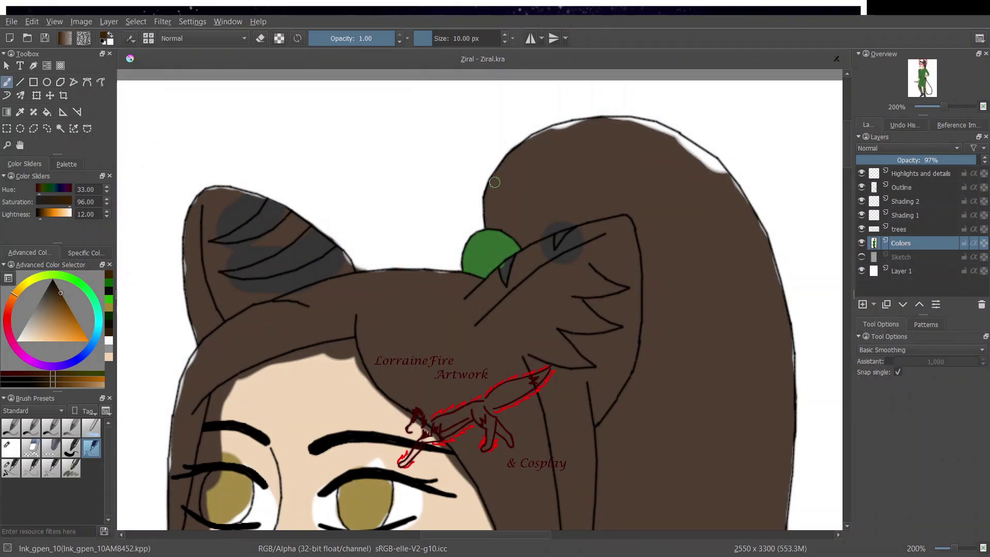
key("e")
key("e")
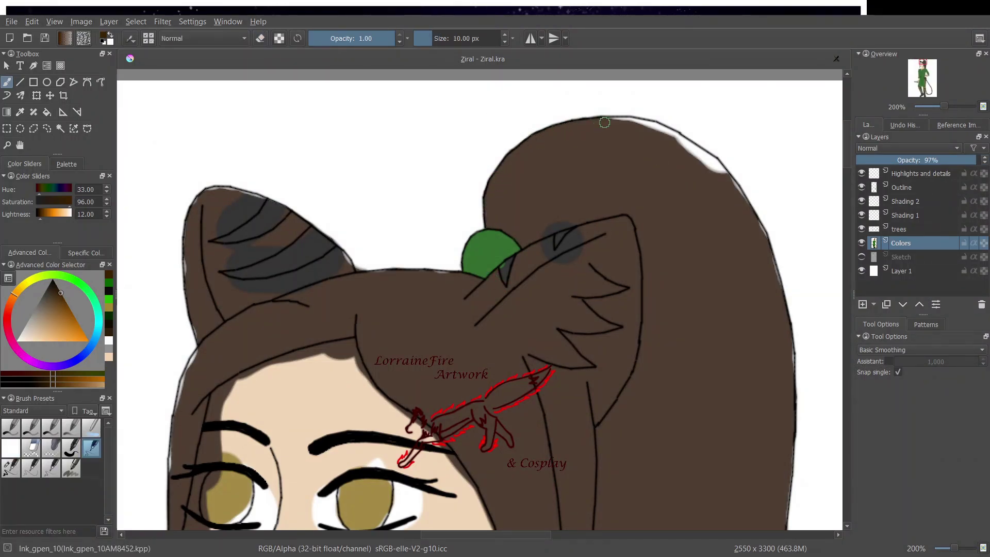
mouse_move(601, 118)
left_mouse_down()
mouse_move(691, 147)
mouse_move(763, 242)
left_mouse_up()
left_click_drag(779, 305, 779, 522)
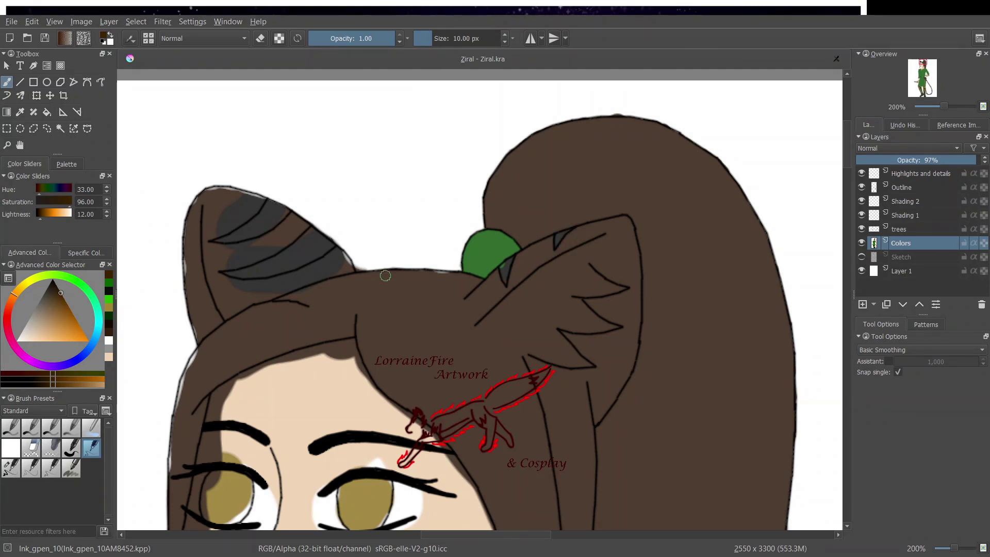
left_click_drag(187, 380, 176, 400)
Step: Erase the spill along the top of the head and refine the left ear's stripes with near-black and dark brown
key("e")
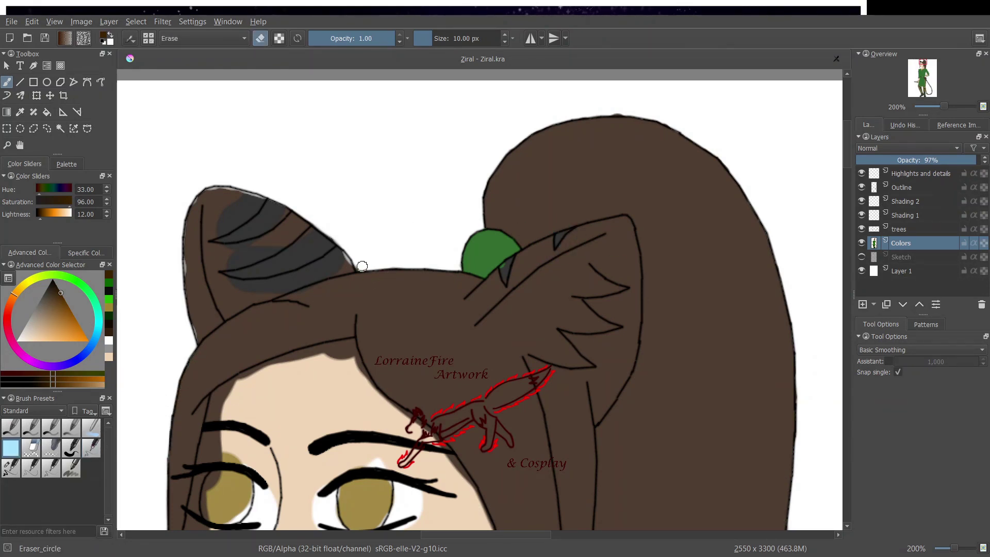
left_click(50, 468)
left_click(108, 291)
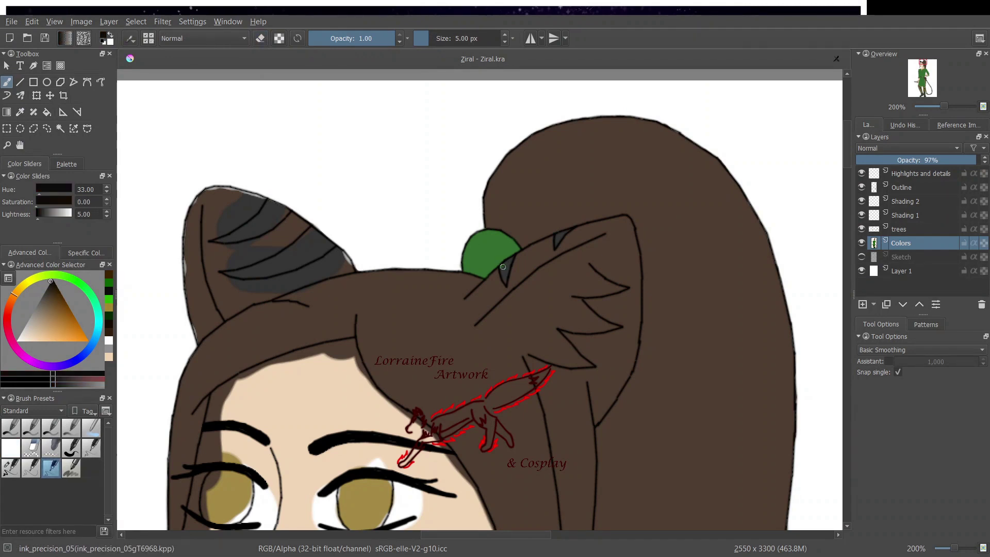
left_click(91, 448)
left_click(109, 283)
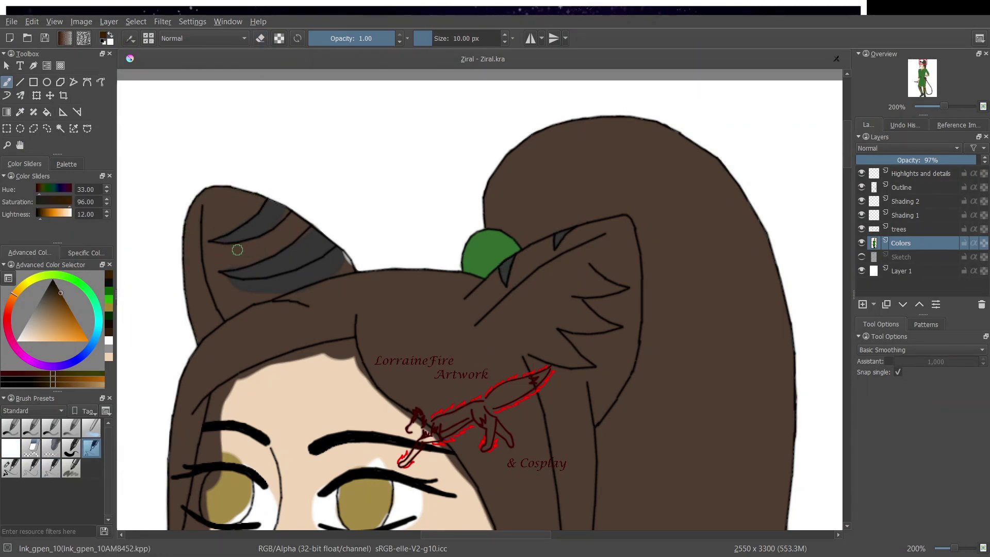
left_click_drag(310, 280, 321, 265)
key("e")
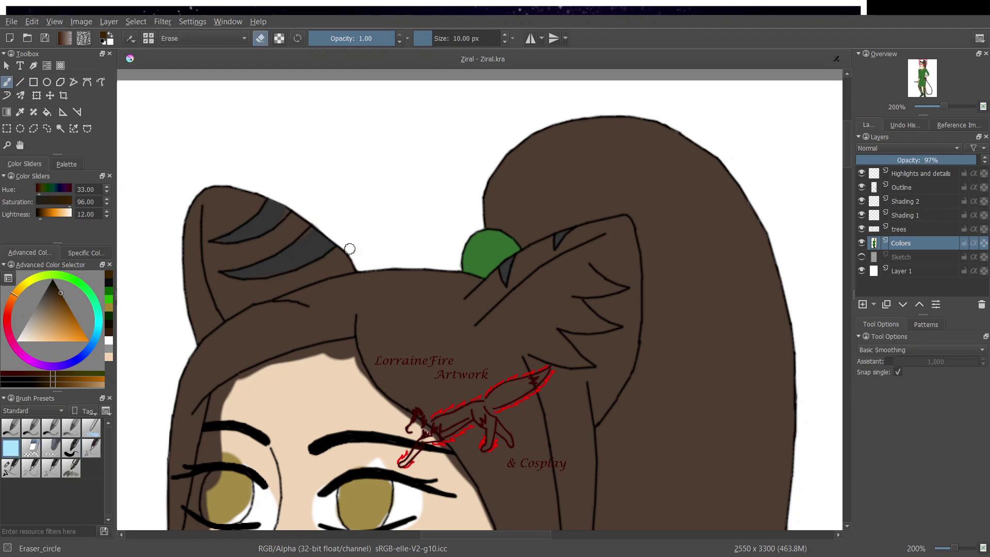
Step: Refine the tip of the left ear's upper stripe with near-black using the 5 px ink_precision_05 brush
key("e")
left_click_drag(217, 231, 232, 236)
left_click(108, 282)
key("slash")
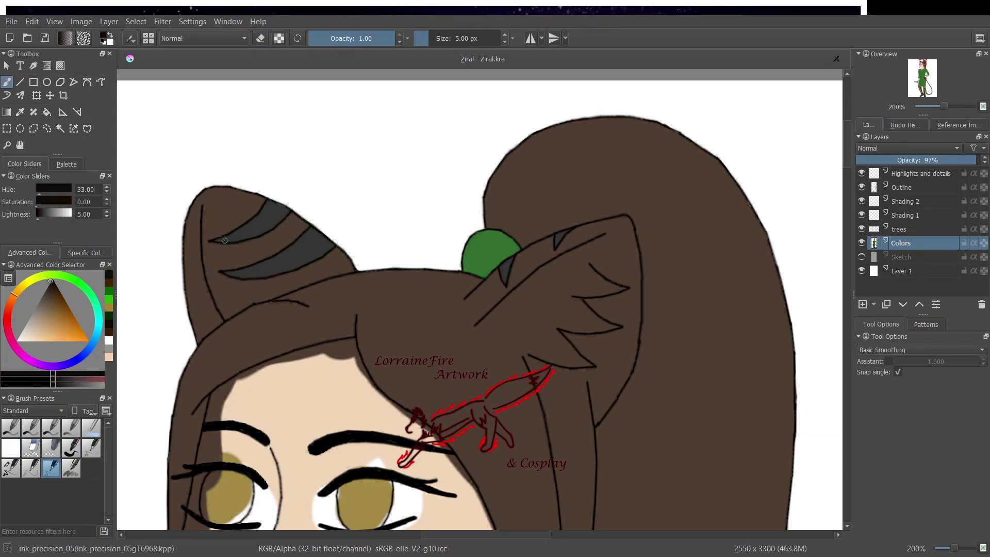
Step: Paint skin colour over the brown spill on the forehead, the face's right edge and the neck with the 10 px Ink_gpen_10 brush
scroll(252, 255, "down", 5)
left_click(221, 230, "ctrl")
key("slash")
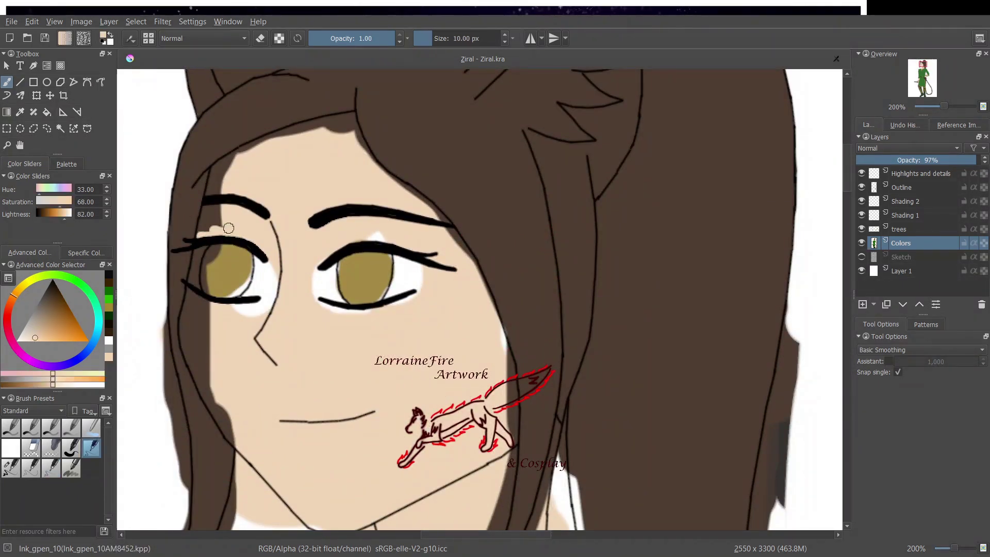
left_click_drag(216, 173, 233, 155)
left_click_drag(393, 182, 466, 256)
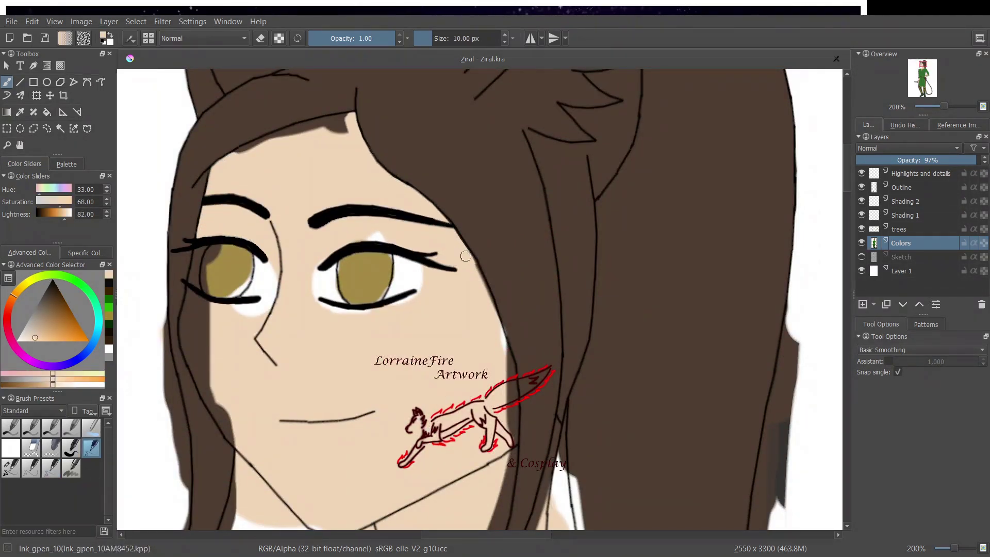
left_click_drag(510, 477, 509, 384)
left_click_drag(555, 440, 538, 525)
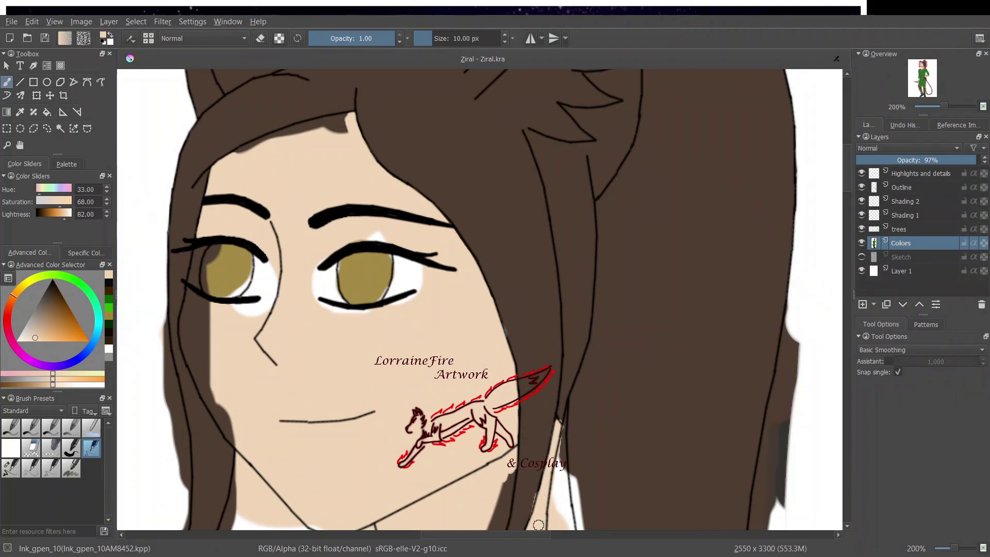
Step: Erase the spill between the neck and ponytail and touch up the adjoining hair with dark brown using the 5 px ink_precision_05 brush
left_click(10, 448)
mouse_move(572, 411)
left_mouse_down()
mouse_move(560, 479)
mouse_move(568, 469)
left_mouse_up()
left_click(50, 469)
left_click(551, 412, "ctrl")
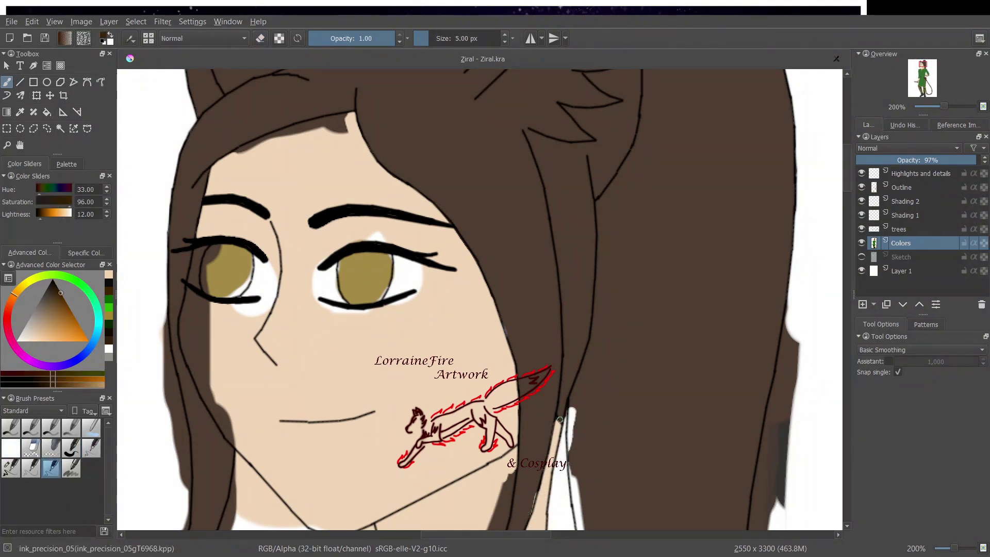
left_click_drag(564, 413, 562, 424)
Step: Clean up both eyes with white and gold, and repaint the surrounding face in skin colour using Ink_gpen_10
left_click(556, 430, "ctrl")
left_click(91, 448)
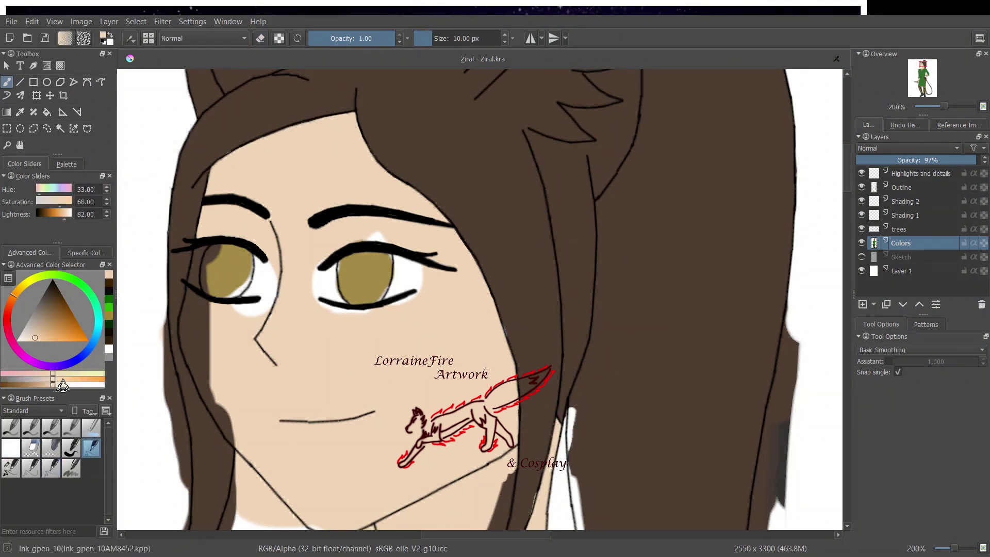
left_click(61, 293)
left_click(109, 349)
mouse_move(206, 251)
left_mouse_down()
mouse_move(195, 280)
mouse_move(204, 289)
left_mouse_up()
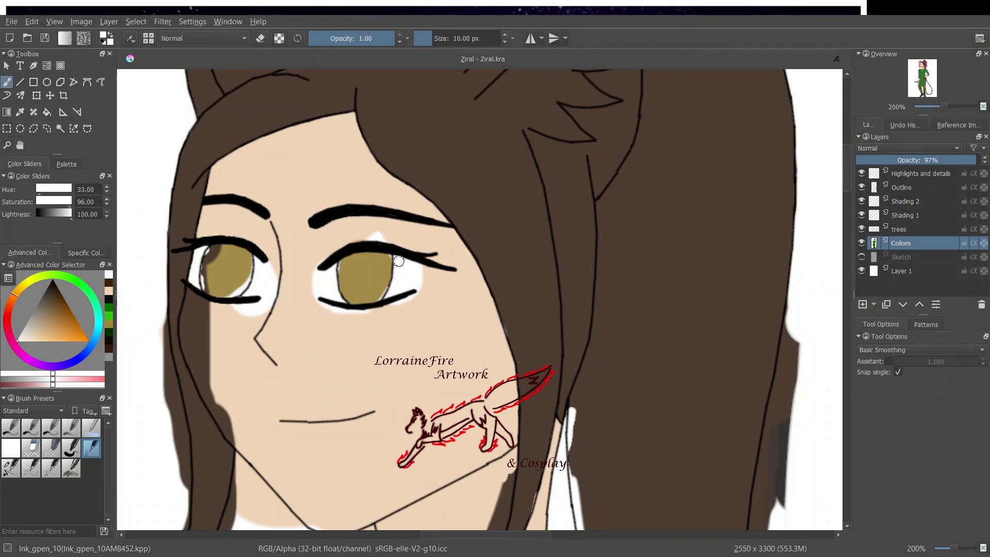
left_click(109, 329)
mouse_move(205, 248)
left_mouse_down()
mouse_move(204, 281)
mouse_move(240, 287)
mouse_move(184, 324)
mouse_move(237, 444)
mouse_move(205, 328)
mouse_move(268, 298)
left_mouse_up()
left_click(109, 299)
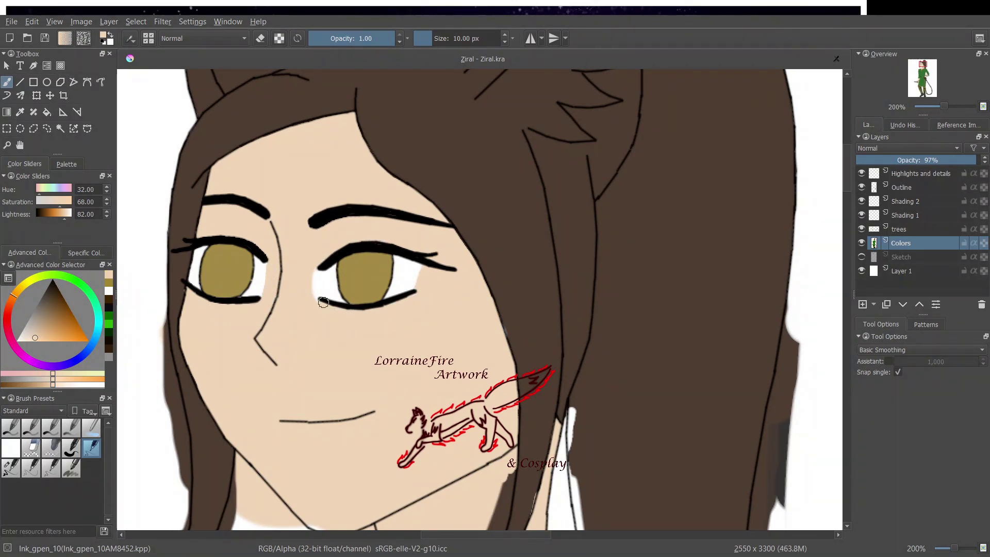
Step: Erase the paint spilling outside the left hair strand, beside the neck and along the ponytail's right edge
left_click(12, 449)
mouse_move(164, 319)
left_mouse_down()
mouse_move(181, 526)
mouse_move(167, 384)
left_mouse_up()
mouse_move(233, 453)
left_mouse_down()
mouse_move(277, 508)
mouse_move(242, 524)
mouse_move(239, 497)
mouse_move(235, 515)
left_mouse_up()
mouse_move(787, 304)
left_mouse_down()
mouse_move(755, 519)
mouse_move(779, 371)
mouse_move(777, 425)
left_mouse_up()
Step: Fill the gaps along the ponytail's edges with dark brown using Ink_gpen_10
left_click(106, 293)
key("e")
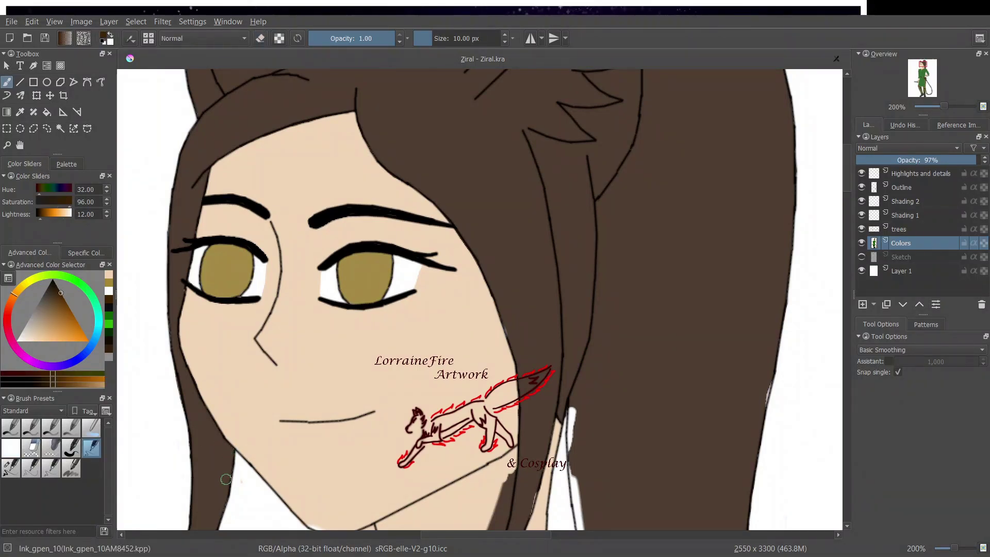
key("e")
key("e")
left_click_drag(579, 409, 577, 505)
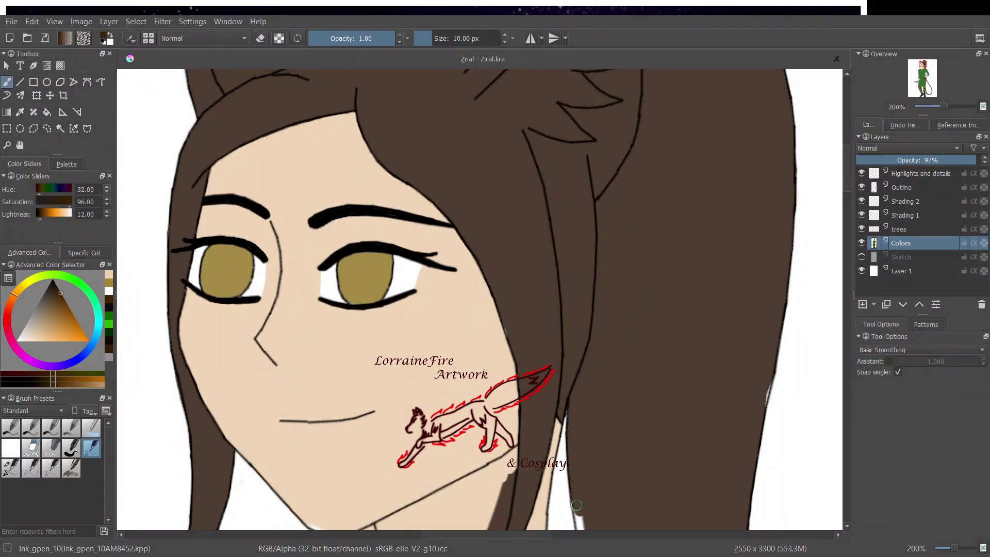
Step: Paint skin colour over the brown spill around the hair strand hanging in front of the neck
left_click(108, 276)
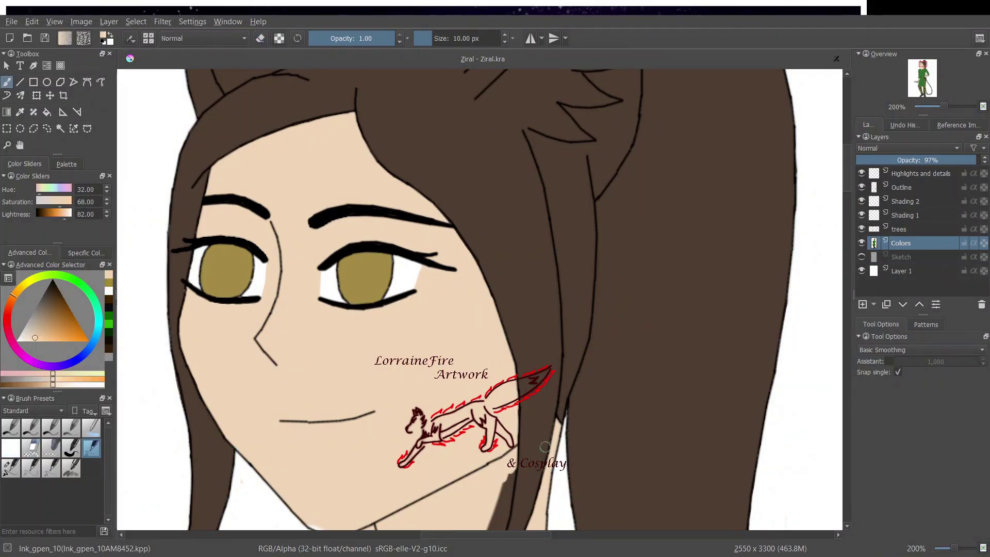
mouse_move(513, 469)
left_mouse_down()
mouse_move(504, 515)
mouse_move(496, 515)
left_mouse_up()
left_click_drag(847, 173, 848, 215)
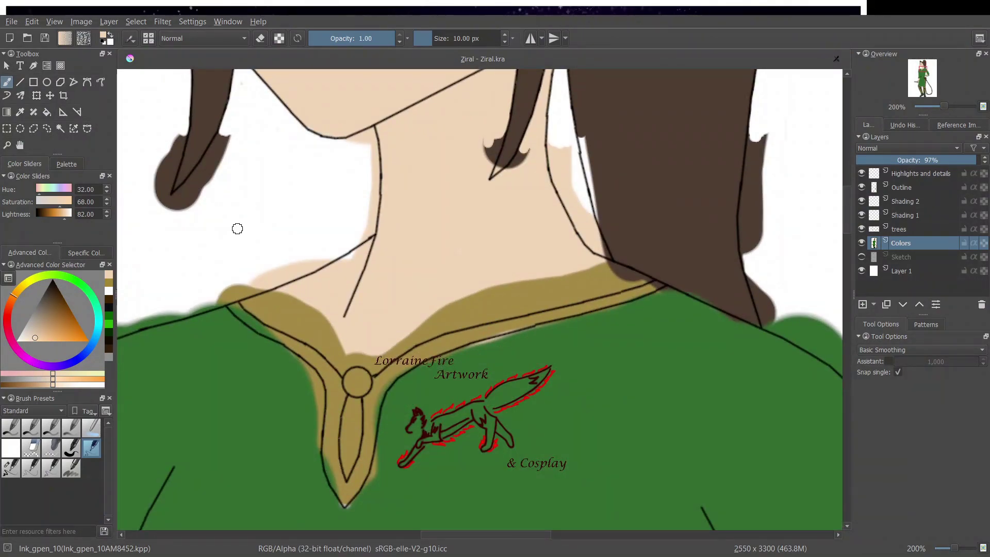
mouse_move(489, 173)
left_mouse_down()
mouse_move(495, 155)
mouse_move(525, 147)
left_mouse_up()
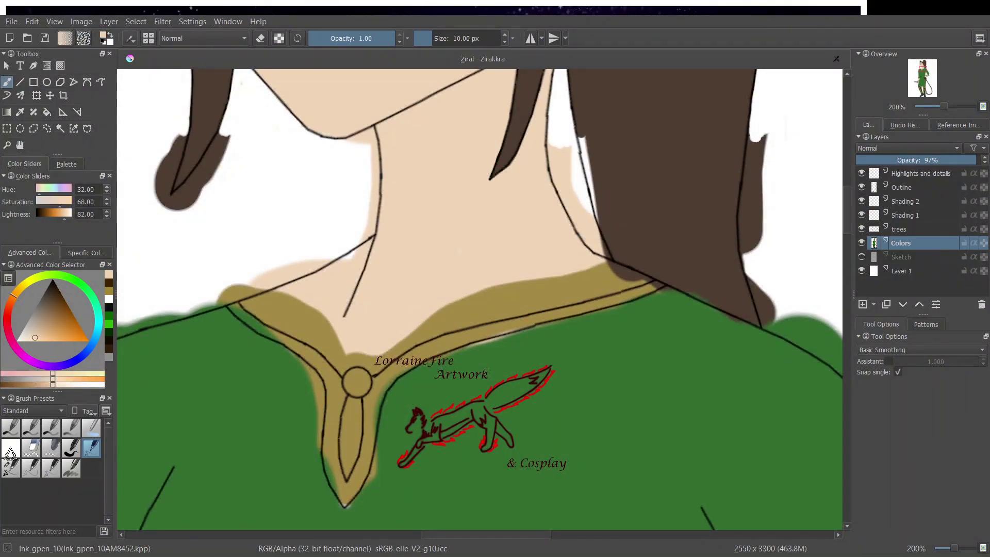
Step: Erase the spill around the left hair strand's tip, the left shoulder and both sides of the neck with Eraser_circle
left_click(10, 453)
mouse_move(174, 205)
left_mouse_down()
mouse_move(204, 170)
mouse_move(160, 205)
mouse_move(181, 132)
mouse_move(160, 199)
left_mouse_up()
key("slash")
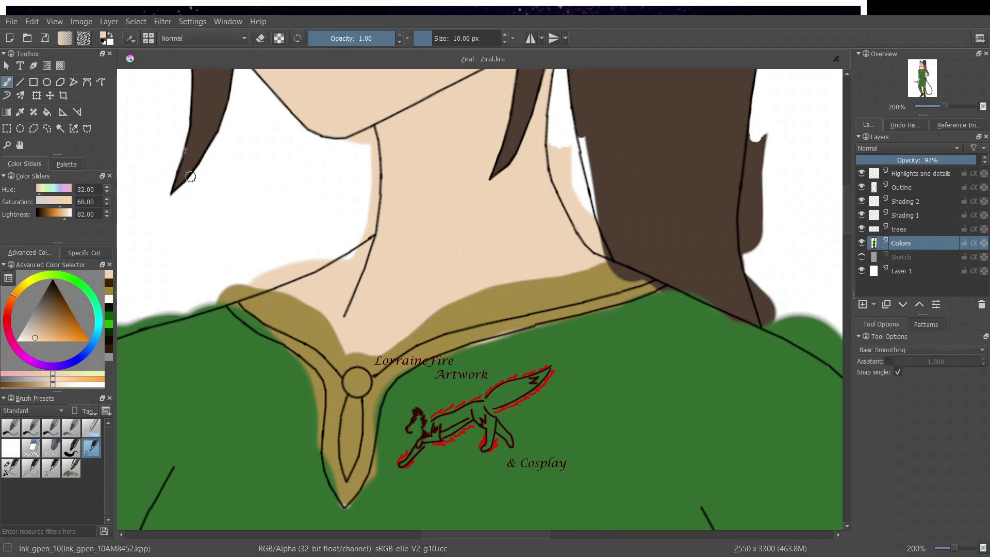
key("slash")
mouse_move(184, 312)
left_mouse_down()
mouse_move(343, 248)
mouse_move(354, 170)
mouse_move(209, 293)
left_mouse_up()
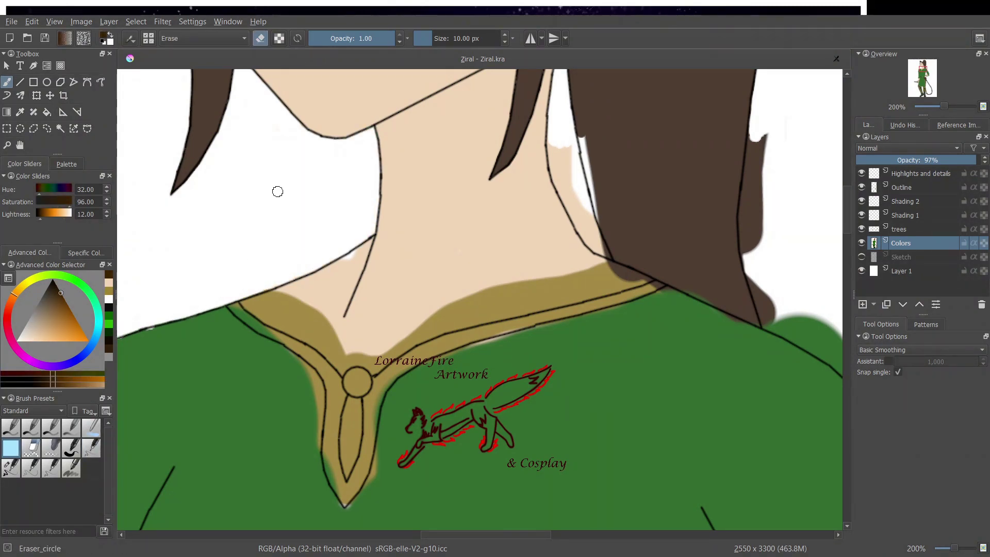
mouse_move(619, 154)
left_mouse_down()
mouse_move(571, 210)
mouse_move(574, 177)
mouse_move(563, 150)
left_mouse_up()
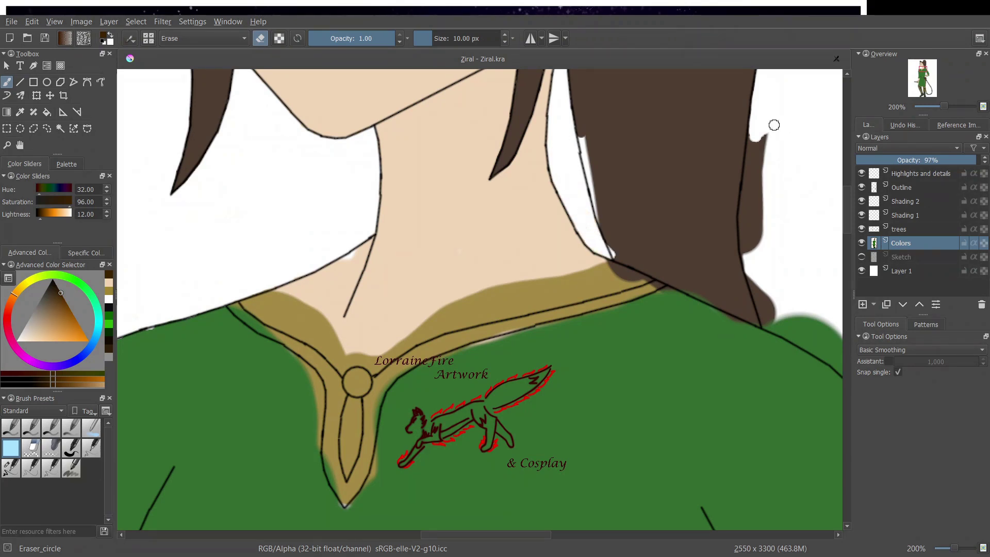
Step: Erase the brown and green spill along the lower ponytail's right edge and above the right shoulder
mouse_move(769, 129)
left_mouse_down()
mouse_move(746, 214)
mouse_move(764, 311)
mouse_move(787, 319)
left_mouse_up()
left_click_drag(486, 535, 529, 535)
mouse_move(527, 323)
left_mouse_down()
mouse_move(604, 371)
mouse_move(689, 507)
mouse_move(635, 405)
mouse_move(549, 327)
mouse_move(524, 161)
left_mouse_up()
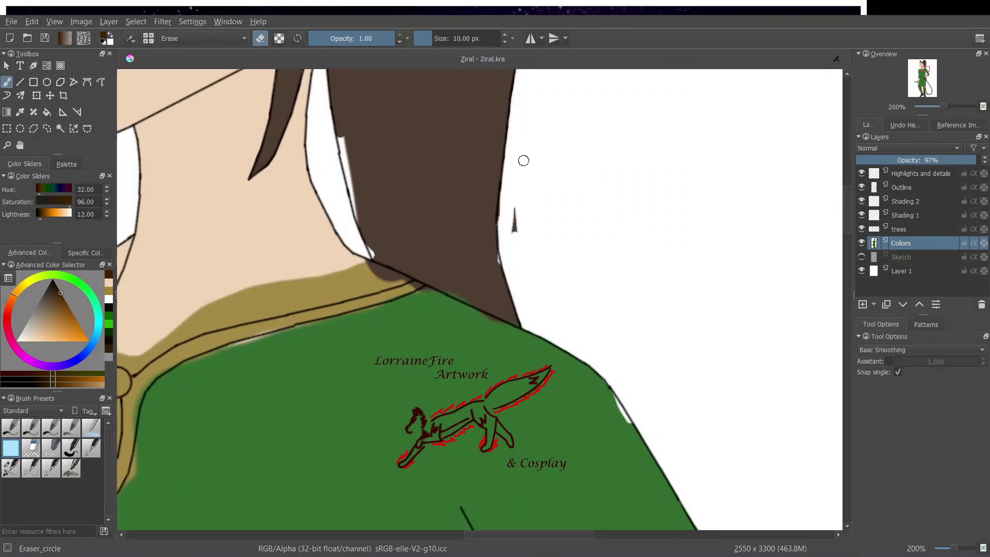
Step: Fill the lower ponytail's edge gaps with dark brown and repaint the shoulder beneath it in green
left_click(91, 449)
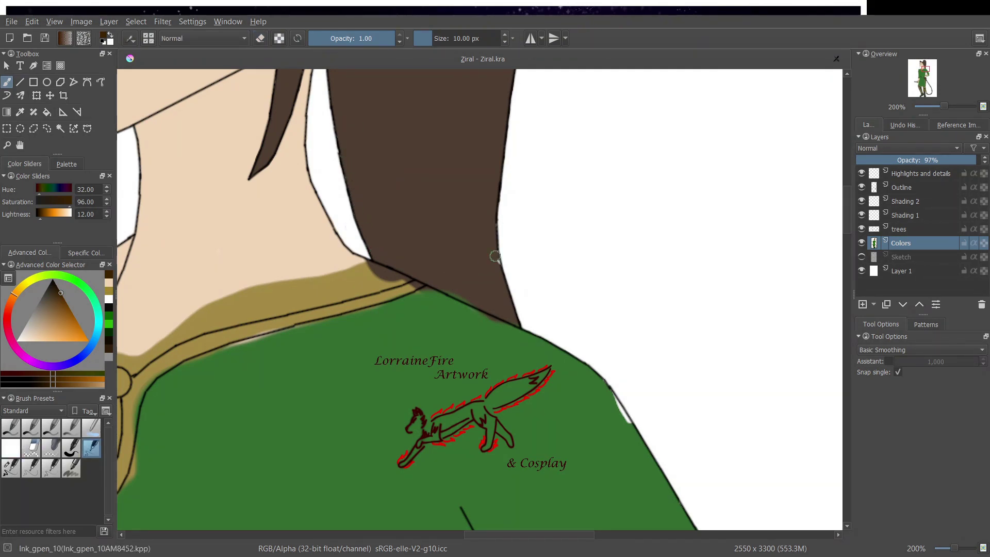
left_click(418, 295, "ctrl")
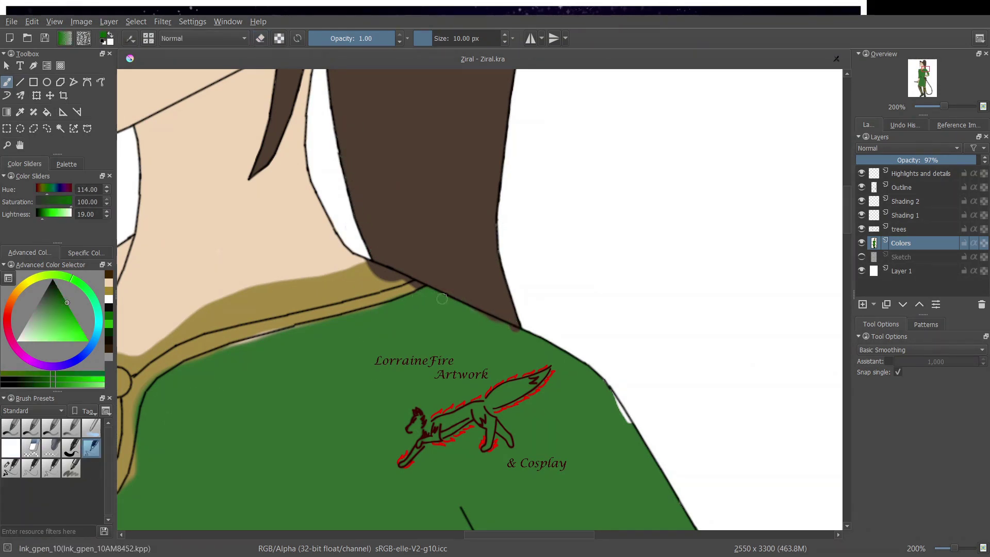
left_click_drag(442, 299, 530, 344)
Step: Tidy the collar trim's outer edge and lower point with the tunic's green and the trim's gold
scroll(320, 505, "left", 3)
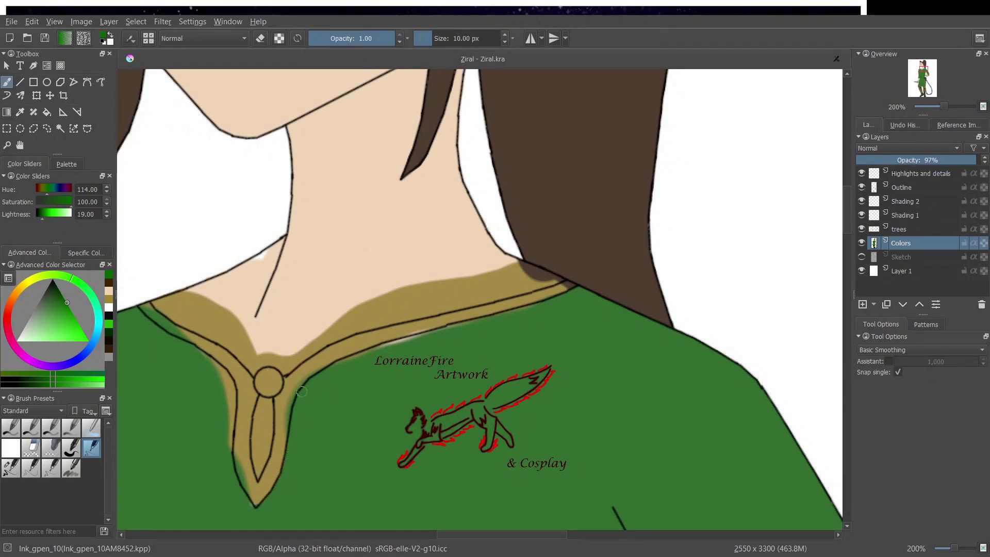
left_click_drag(302, 392, 451, 330)
left_click(110, 304)
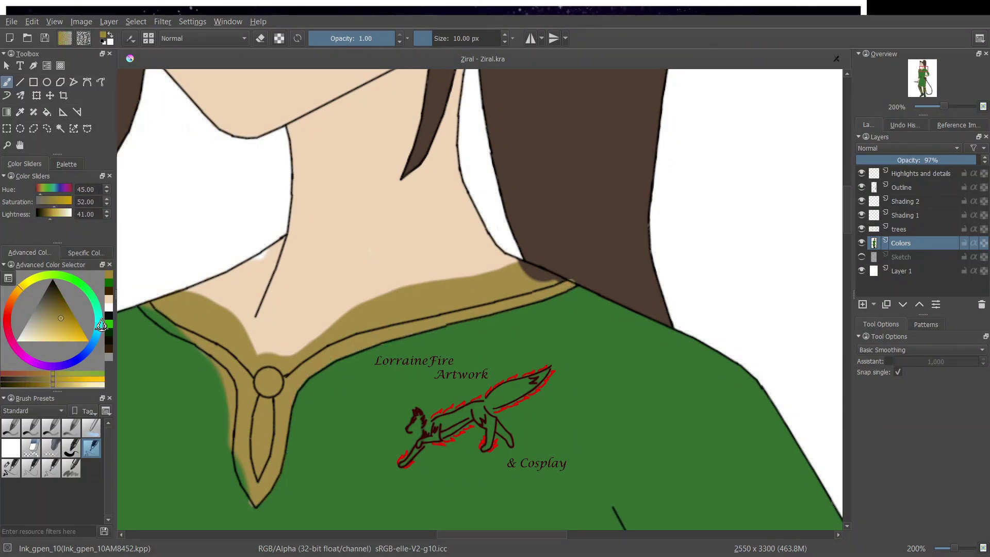
left_click(106, 324)
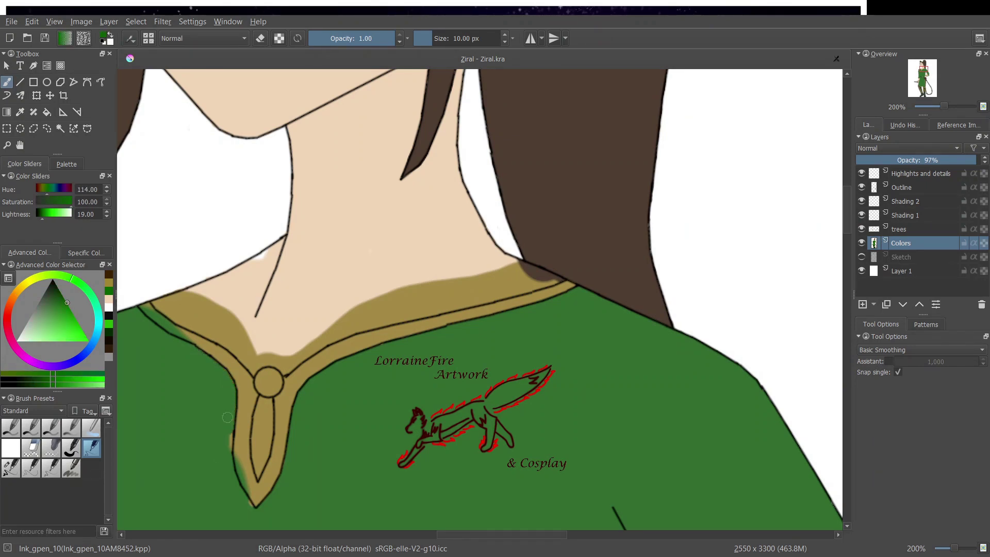
left_click_drag(227, 417, 231, 449)
left_click(270, 417, "ctrl")
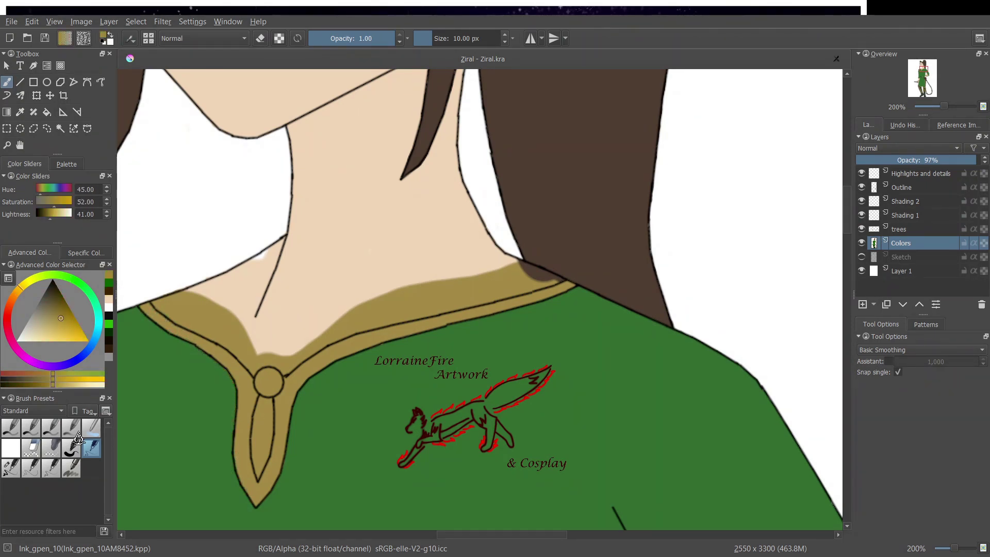
Step: Paint skin colour over the gold and brown spill above the collar trim, along the whole neckline
left_click(109, 299)
left_click_drag(155, 305, 195, 295)
left_click_drag(260, 256, 270, 250)
mouse_move(208, 325)
left_mouse_down()
mouse_move(178, 316)
mouse_move(258, 364)
mouse_move(256, 345)
mouse_move(417, 278)
left_mouse_up()
left_click_drag(516, 290, 528, 274)
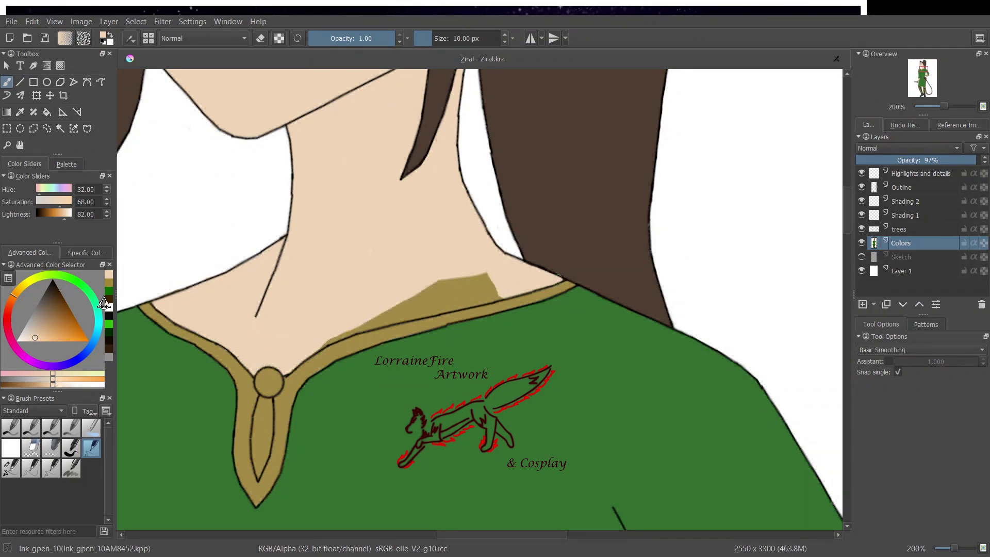
mouse_move(316, 353)
left_mouse_down()
mouse_move(336, 332)
mouse_move(482, 291)
left_mouse_up()
Step: Fill the slit below the collar's round clasp with skin colour, finishing its tip with the 5 px ink_precision_05 brush
mouse_move(267, 426)
left_mouse_down()
mouse_move(256, 441)
mouse_move(259, 406)
left_mouse_up()
left_click(51, 468)
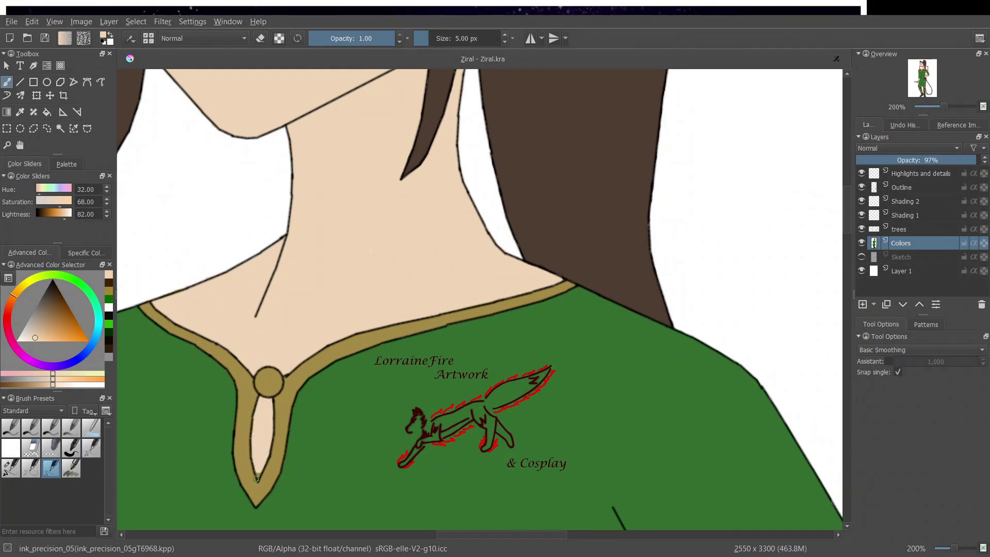
left_click_drag(259, 470, 258, 478)
Step: Erase the green spilling outside the left shoulder and down the left sleeve's outer edge
left_click_drag(501, 535, 436, 535)
left_click(91, 448)
left_click(356, 418, "ctrl")
key("e")
mouse_move(384, 330)
left_mouse_down()
mouse_move(398, 307)
mouse_move(336, 400)
mouse_move(325, 512)
mouse_move(298, 512)
left_mouse_up()
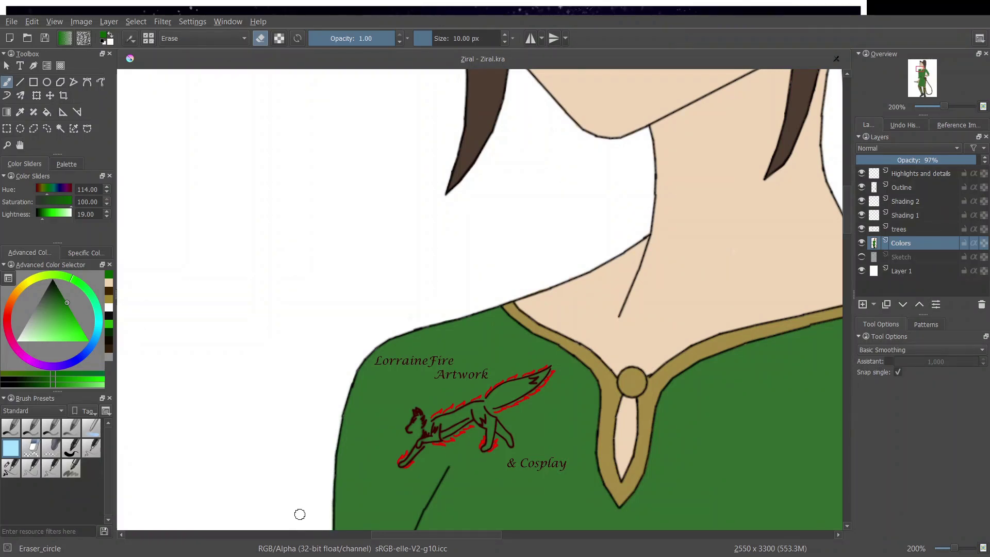
scroll(261, 111, "down", 5)
mouse_move(310, 114)
left_mouse_down()
mouse_move(330, 201)
mouse_move(355, 526)
left_mouse_up()
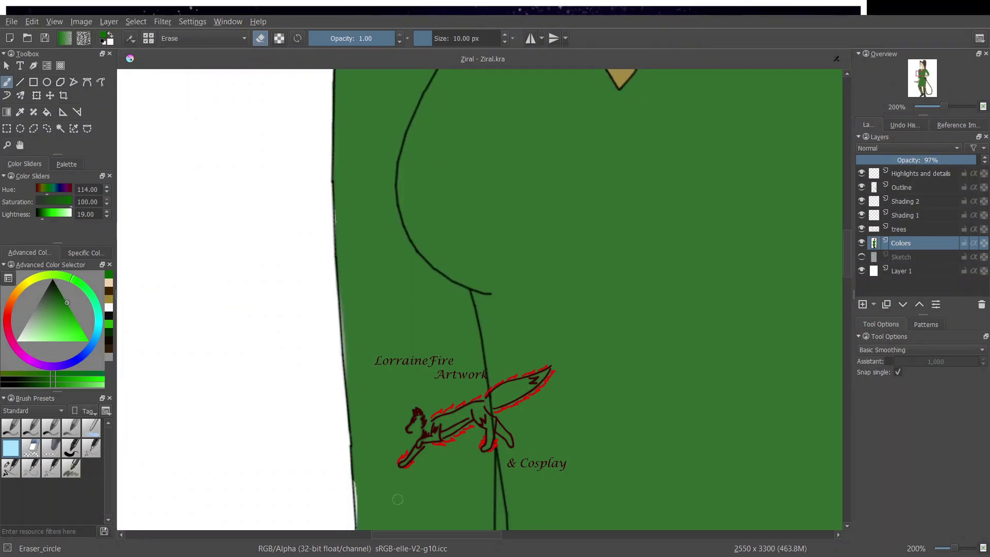
Step: Erase the green from the narrow gap between left arm and torso, and fill the sleeve's edge gaps with green
left_click_drag(495, 470, 493, 454)
key("e")
left_click_drag(348, 338, 351, 377)
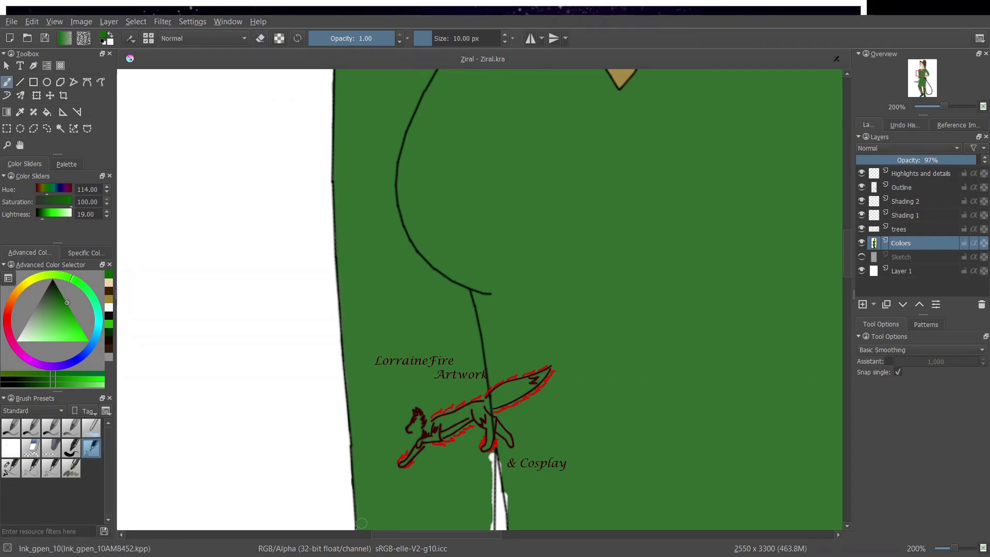
Step: Erase the spill inside the gap between the right arm and torso and along the right elbow's outer edge
mouse_move(492, 452)
left_mouse_down()
mouse_move(489, 526)
mouse_move(601, 535)
left_mouse_up()
left_click(11, 448)
mouse_move(280, 147)
left_mouse_down()
mouse_move(219, 467)
mouse_move(252, 434)
left_mouse_up()
mouse_move(328, 407)
left_mouse_down()
mouse_move(380, 340)
mouse_move(350, 358)
left_mouse_up()
left_click_drag(335, 229, 381, 287)
left_click_drag(277, 217, 267, 276)
mouse_move(595, 409)
left_mouse_down()
mouse_move(541, 524)
mouse_move(578, 454)
mouse_move(600, 477)
left_mouse_up()
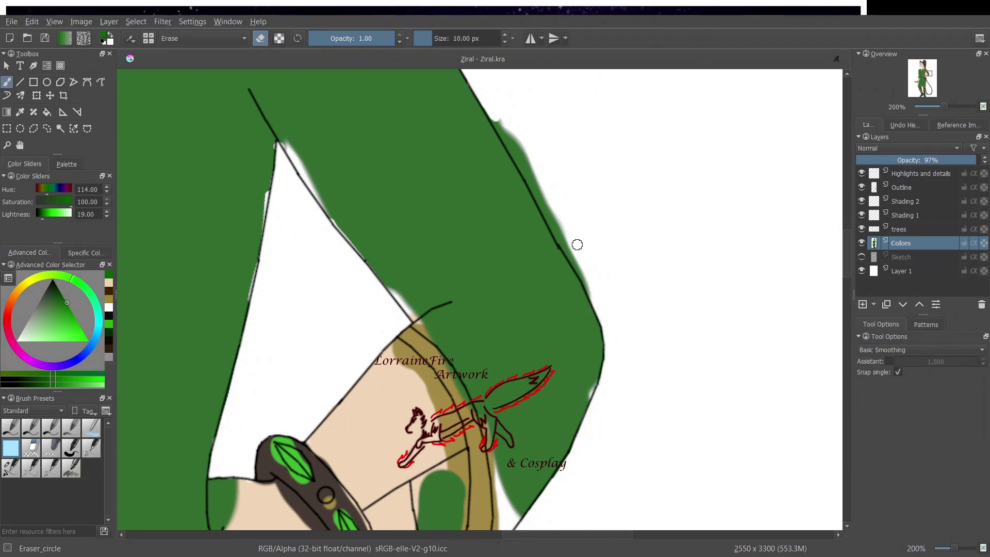
left_click_drag(496, 122, 586, 277)
Step: Tidy the torso's edge beside the right arm by filling gaps with green and erasing the remaining spill
left_click(92, 453)
left_click_drag(213, 440, 209, 446)
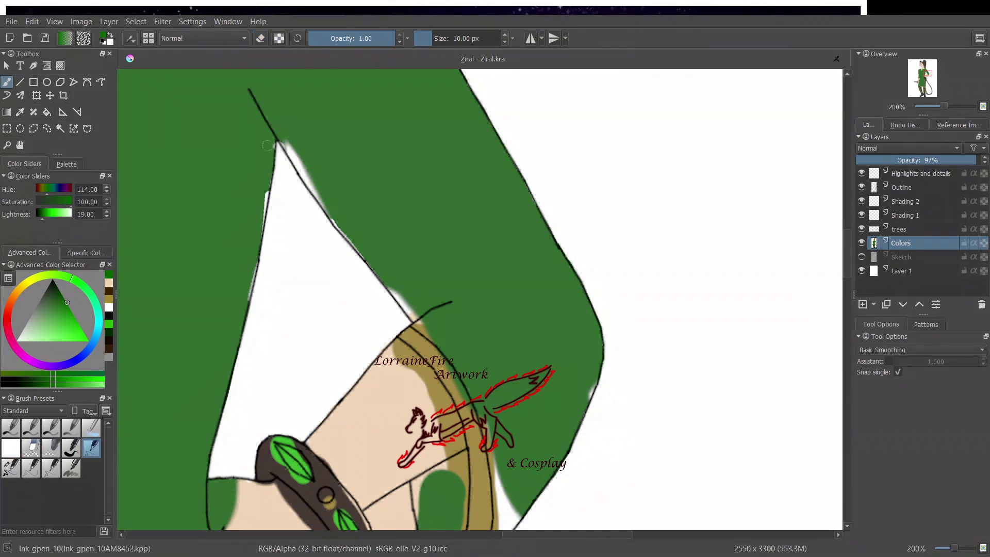
left_click_drag(272, 147, 246, 298)
left_click(11, 448)
left_click_drag(276, 186, 274, 194)
Step: Fill the gaps along the right sleeve's inner edge, cuff and elbow with green using Ink_gpen_10
left_click(92, 450)
mouse_move(301, 159)
left_mouse_down()
mouse_move(290, 147)
mouse_move(428, 338)
left_mouse_up()
mouse_move(516, 528)
left_mouse_down()
mouse_move(497, 483)
mouse_move(485, 418)
left_mouse_up()
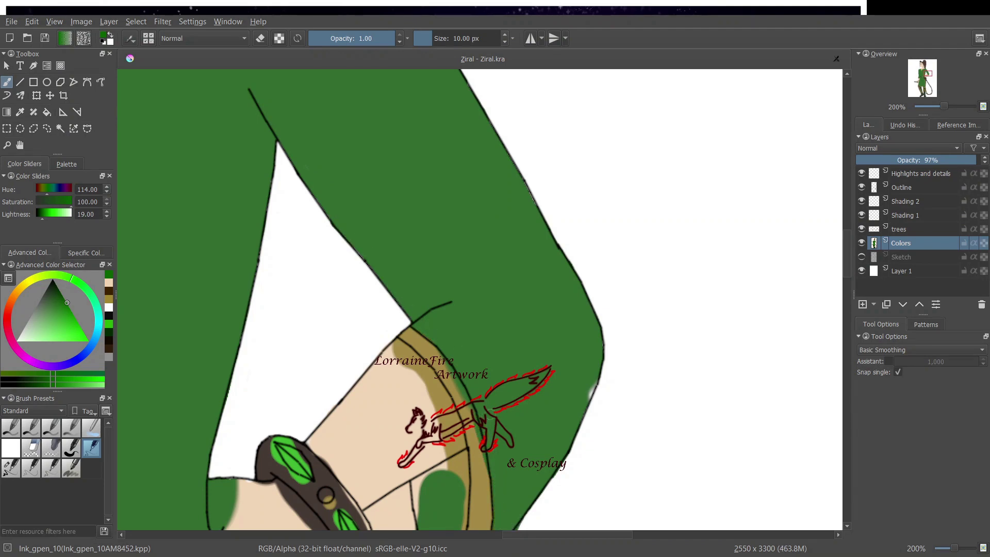
left_click(10, 448)
left_click(91, 448)
mouse_move(544, 505)
left_mouse_down()
mouse_move(517, 535)
mouse_move(436, 353)
left_mouse_up()
Step: Clean up the right cuff's gold trim and repaint the adjoining skin and the hand area in skin colour
left_click(109, 300)
left_click(109, 291)
mouse_move(386, 425)
left_mouse_down()
mouse_move(455, 420)
mouse_move(413, 381)
mouse_move(417, 363)
mouse_move(437, 386)
mouse_move(410, 369)
left_mouse_up()
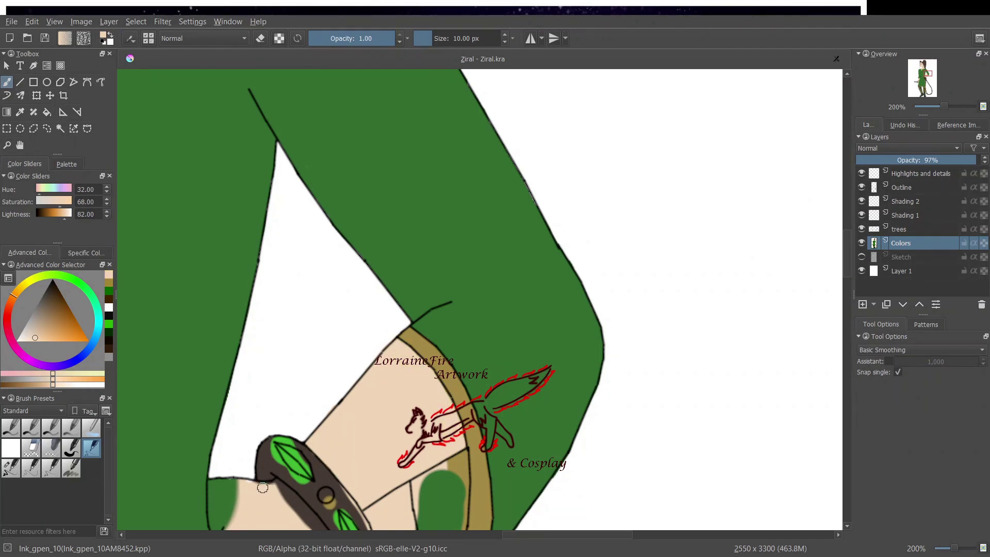
mouse_move(262, 487)
left_mouse_down()
mouse_move(291, 493)
mouse_move(319, 527)
mouse_move(230, 482)
mouse_move(229, 508)
left_mouse_up()
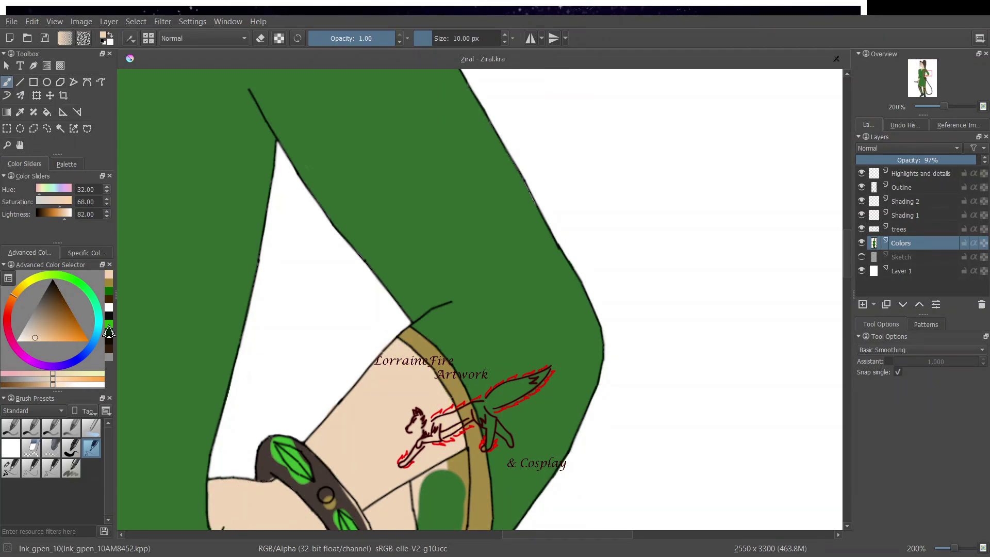
Step: Refine the leaf-patterned band with bright green and dark brown, and fill its round stud with gold
left_click(109, 327)
left_click(109, 332)
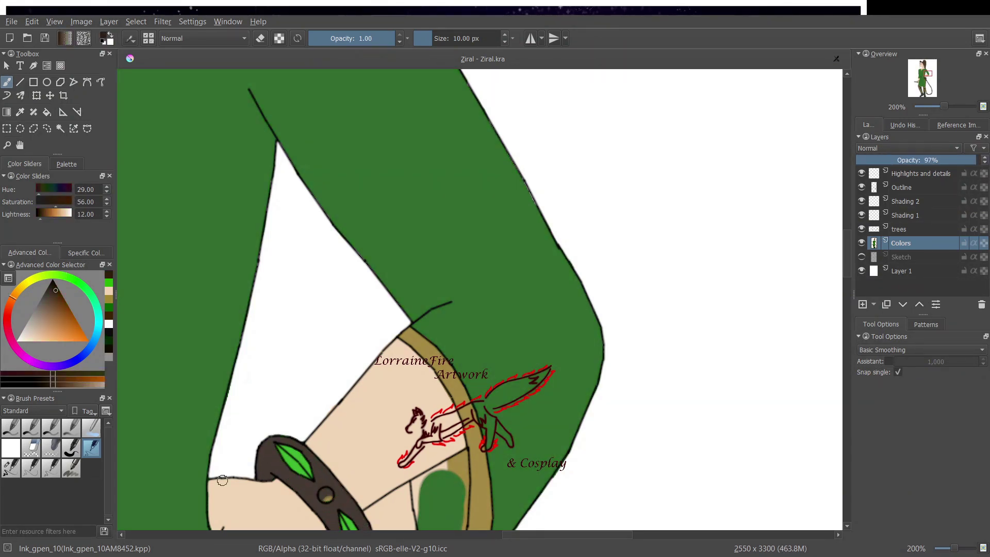
left_click(109, 299)
left_click_drag(324, 491, 312, 490)
left_click(109, 283)
left_click(108, 308)
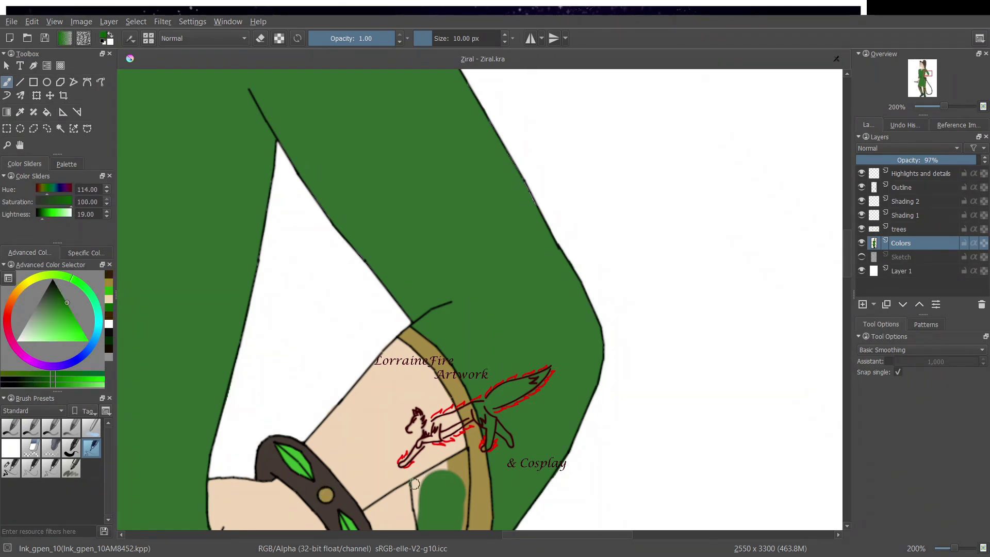
Step: Fill the inside of the right sleeve's opening with green up to the forearm and trim outlines
mouse_move(415, 484)
left_mouse_down()
mouse_move(457, 462)
mouse_move(463, 527)
left_mouse_up()
mouse_move(414, 489)
left_mouse_down()
mouse_move(419, 517)
mouse_move(404, 496)
mouse_move(369, 513)
mouse_move(386, 516)
left_mouse_up()
left_click(10, 448)
left_click(92, 448)
Step: Erase the colour spill around the right sleeve's tip, the wrist and the outer edge of the pouches
left_click_drag(847, 258, 848, 296)
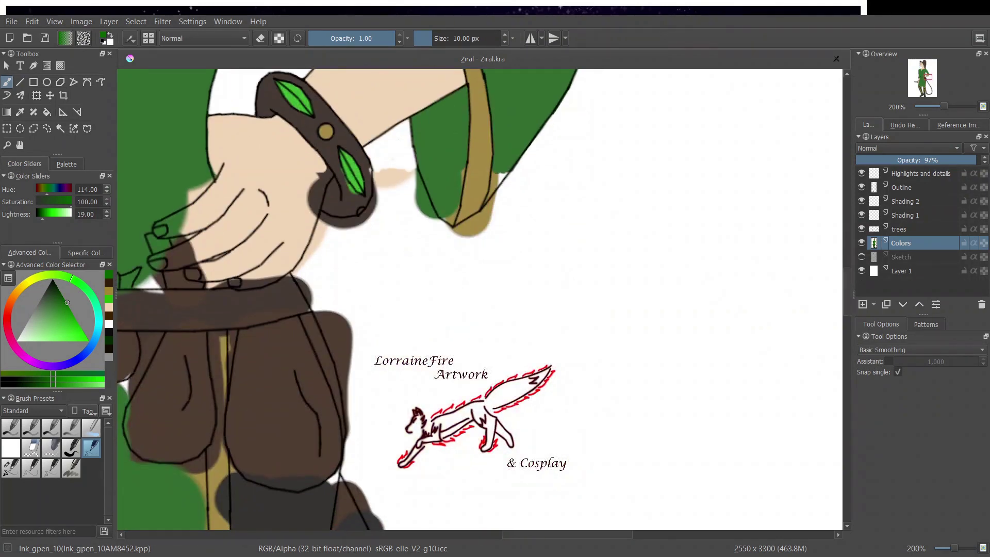
key("e")
mouse_move(392, 173)
left_mouse_down()
mouse_move(393, 157)
mouse_move(409, 187)
mouse_move(333, 220)
mouse_move(345, 225)
mouse_move(337, 361)
mouse_move(340, 322)
left_mouse_up()
left_click_drag(461, 229, 493, 193)
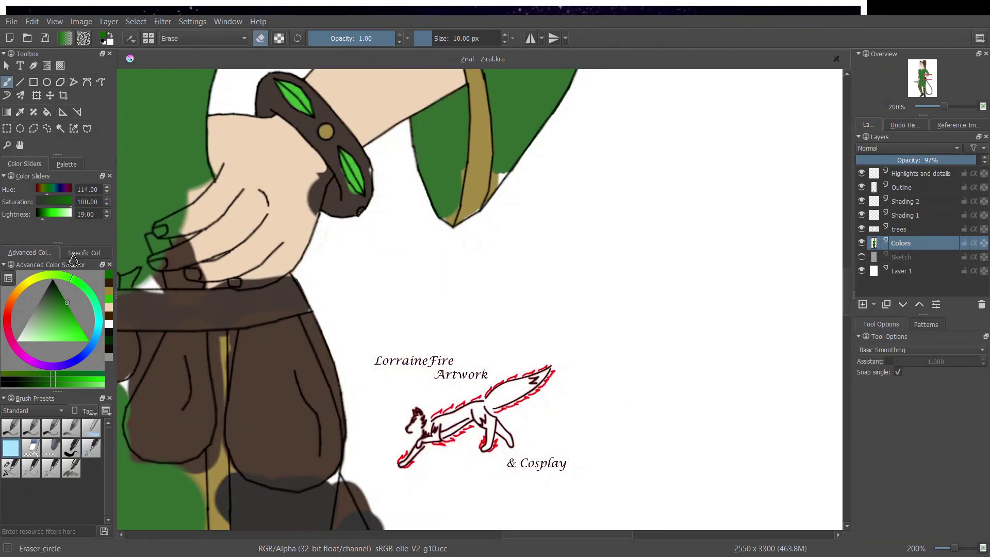
Step: Fill the remaining gaps inside the right sleeve's tip with green using Ink_gpen_10
key("e")
left_click(51, 467)
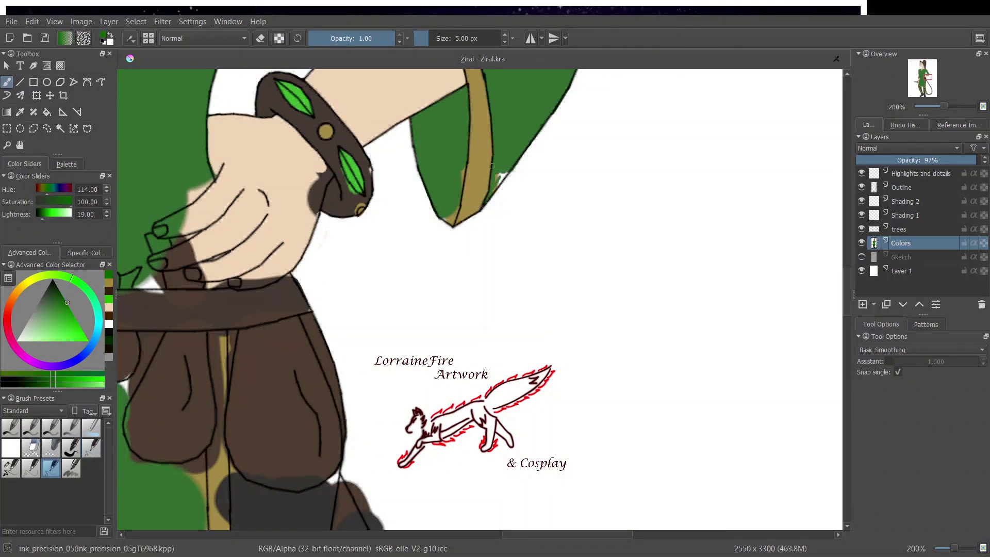
left_click(92, 448)
left_click_drag(457, 186, 461, 173)
Step: Pick the wristband's dark brown and fill the gaps along its edge and around the lower leaf
left_click(364, 166, "ctrl")
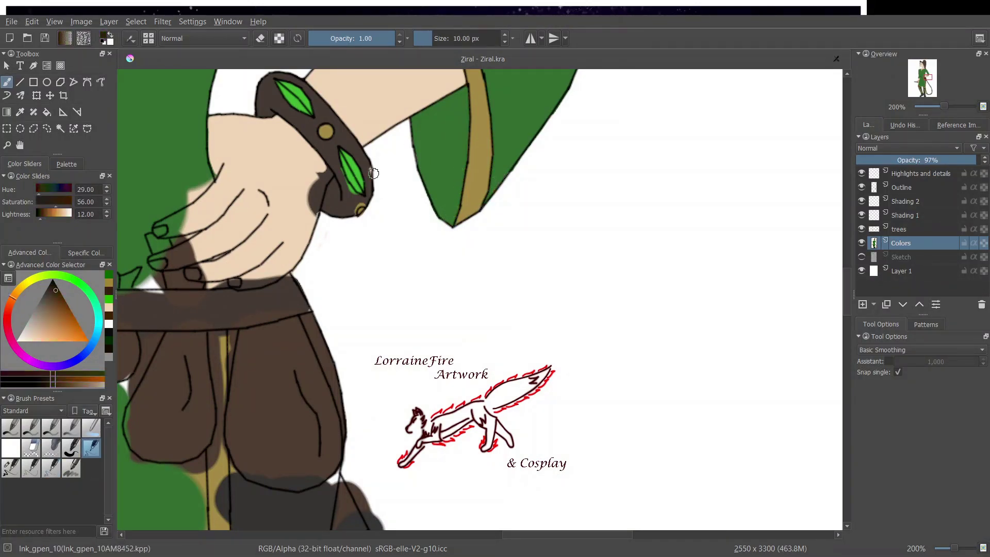
left_click_drag(373, 173, 369, 177)
left_click_drag(353, 191, 340, 173)
key("e")
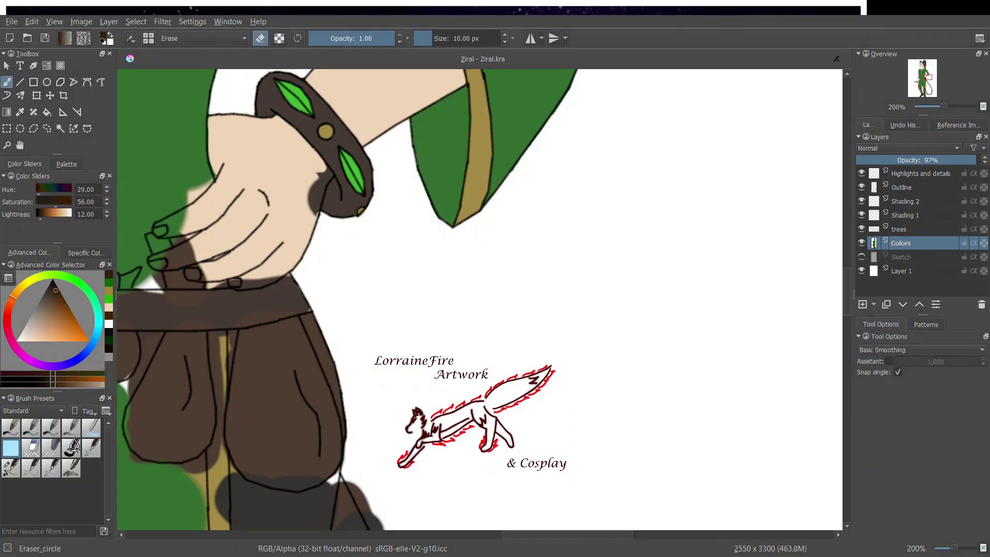
Step: Repaint the right hand's wrist, knuckles and fingers in the sampled skin colour using Ink_gpen_10
left_click(92, 448)
left_click(206, 227, "ctrl")
left_click_drag(186, 211, 172, 220)
left_click_drag(321, 171, 314, 176)
mouse_move(254, 275)
left_mouse_down()
mouse_move(281, 271)
mouse_move(193, 279)
mouse_move(205, 277)
mouse_move(148, 268)
mouse_move(182, 250)
mouse_move(160, 262)
mouse_move(185, 233)
mouse_move(168, 222)
mouse_move(158, 247)
mouse_move(189, 237)
mouse_move(153, 240)
left_mouse_up()
Step: Paint the narrow areas on both sides of the large pouch in the near-black trouser colour
left_click(108, 316)
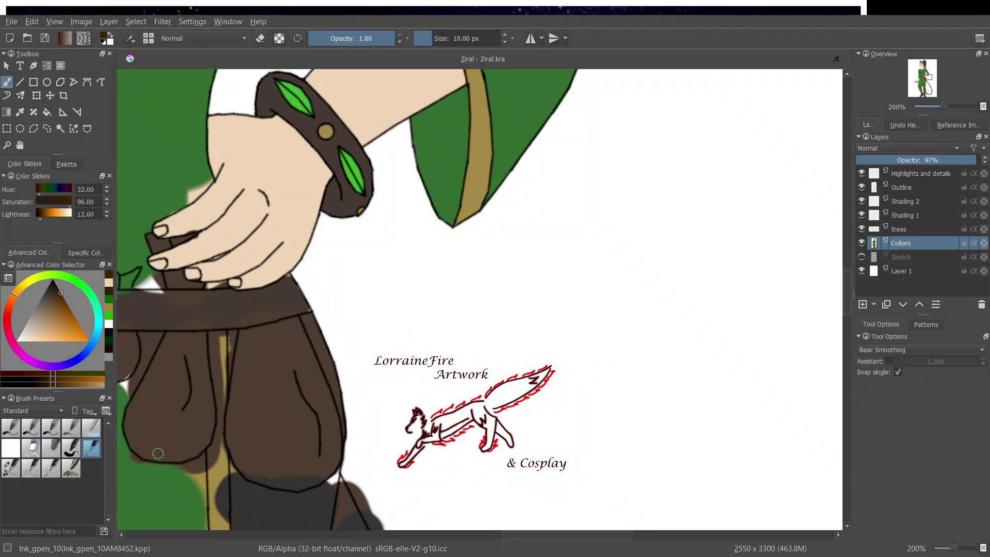
left_click(327, 454, "ctrl")
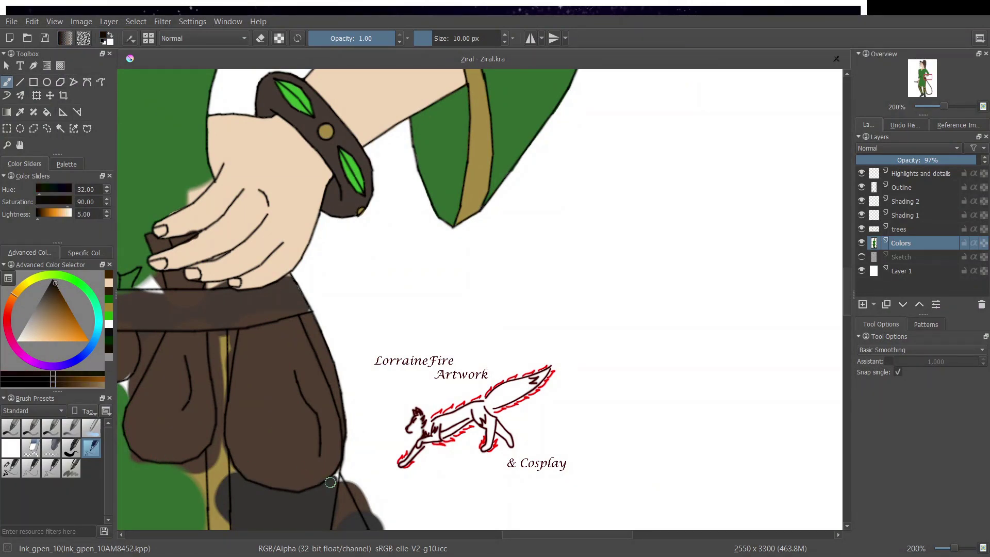
left_click_drag(331, 482, 340, 467)
left_click_drag(337, 420, 314, 328)
left_click_drag(234, 333, 233, 383)
left_click_drag(235, 460, 233, 476)
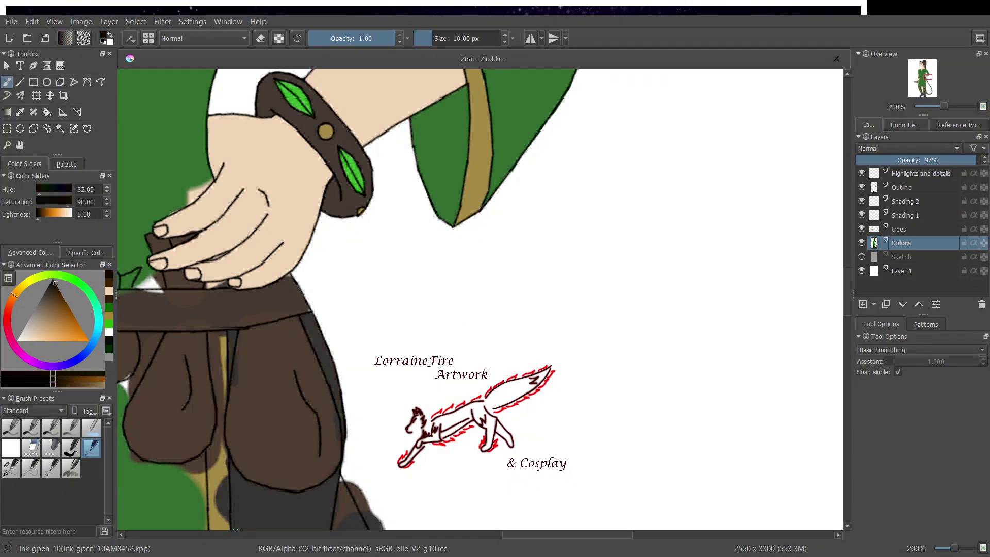
Step: Touch up the large pouch's inner edge in brown and even out the belt in dark brown
left_click(247, 350, "ctrl")
left_click_drag(241, 357, 238, 384)
left_click(293, 301, "ctrl")
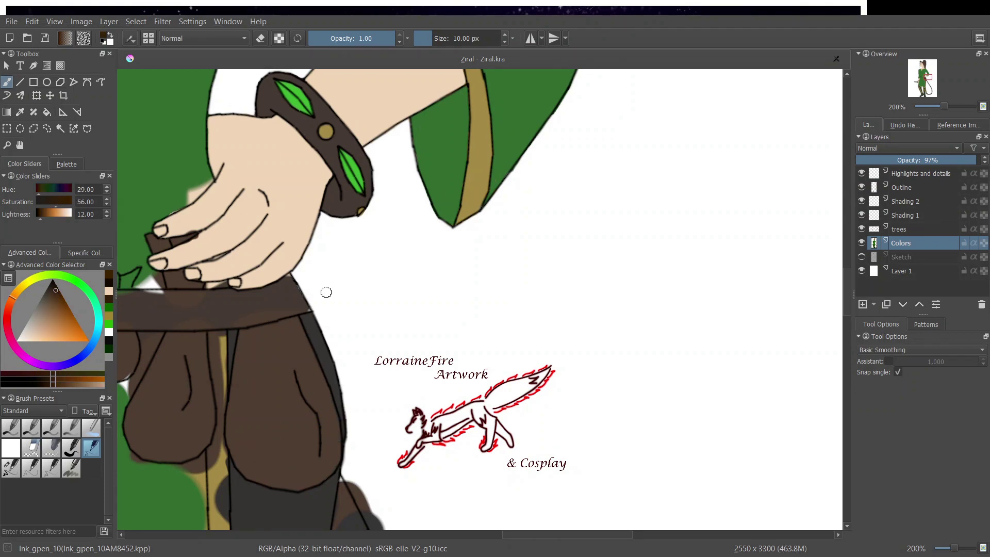
mouse_move(249, 313)
left_mouse_down()
mouse_move(209, 324)
mouse_move(133, 296)
left_mouse_up()
Step: Fill the gap beneath the right hand's fingers with gold using ink_precision_05, and sample brown for the gaps between them
left_click(51, 468)
left_click(109, 316)
left_click_drag(215, 259, 227, 255)
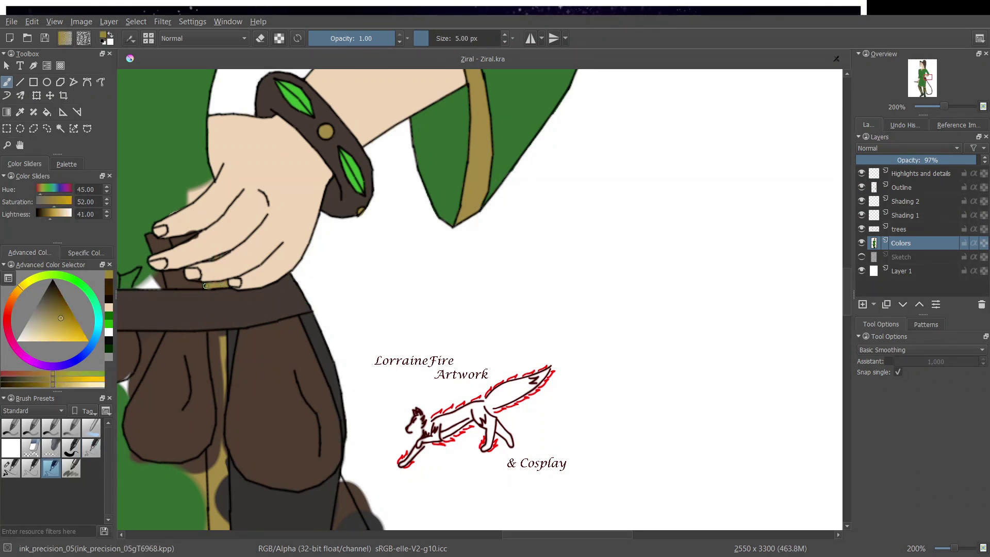
left_click(174, 242, "ctrl")
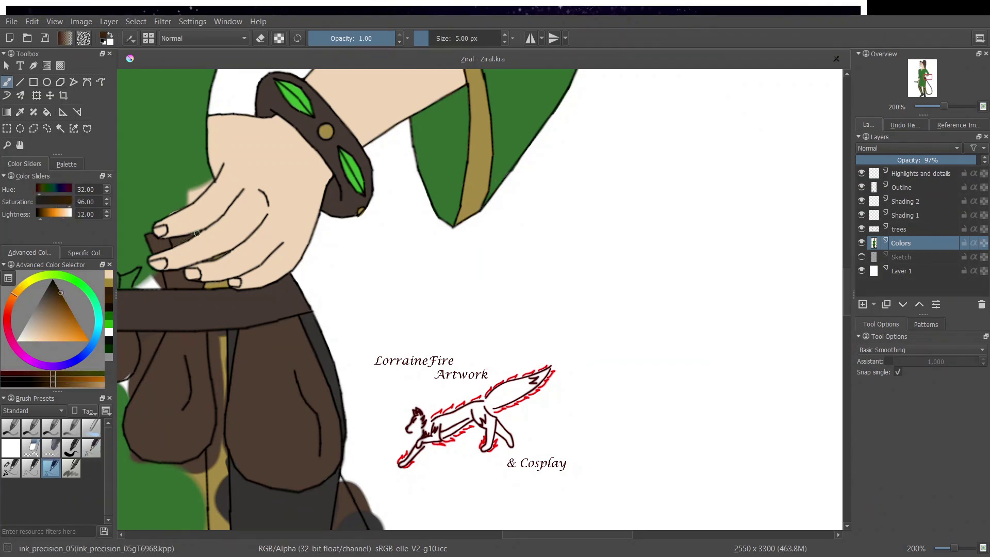
Step: Fill the tunic areas beside the right hand and around the smaller pouches with green using Ink_gpen_10
left_click(92, 444)
left_click(109, 315)
mouse_move(155, 275)
left_mouse_down()
mouse_move(159, 284)
mouse_move(140, 284)
left_mouse_up()
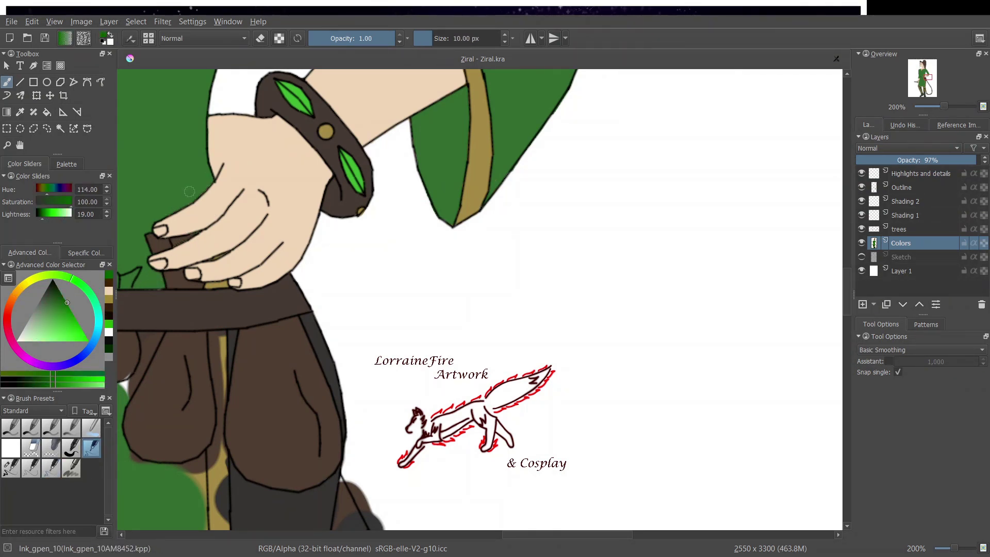
left_click_drag(203, 453, 201, 518)
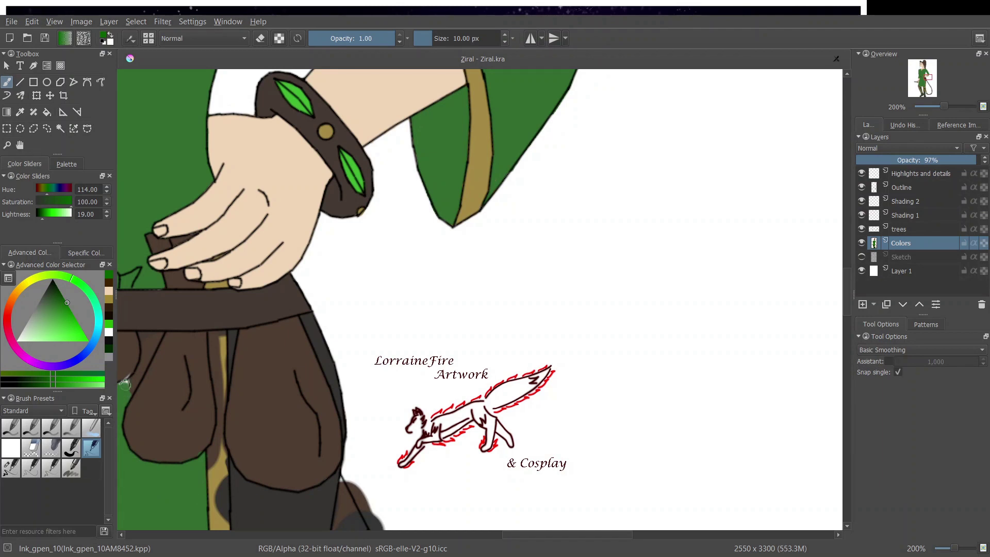
left_click_drag(125, 384, 140, 335)
Step: Touch up the smaller pouches and the pouch tie above the belt in brown
left_click(108, 291)
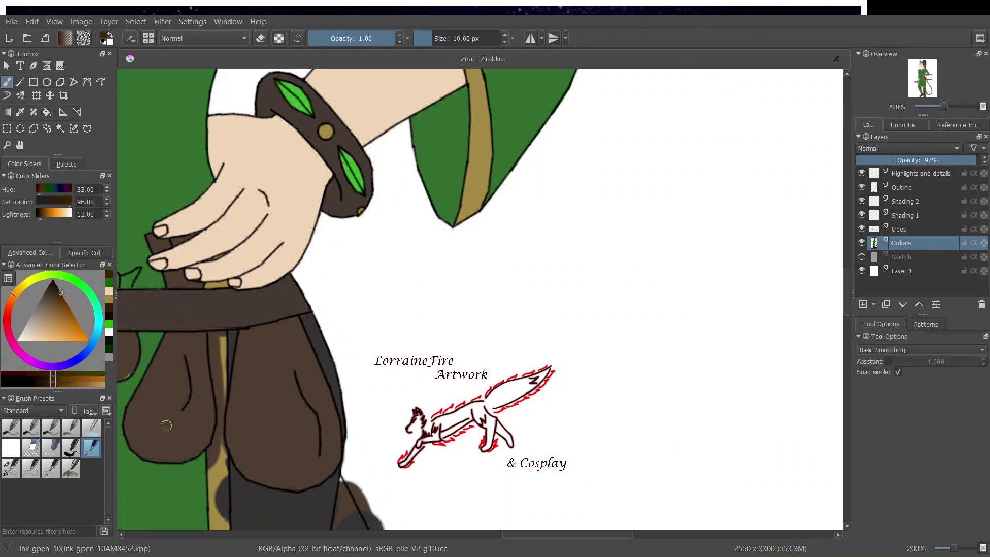
key("slash")
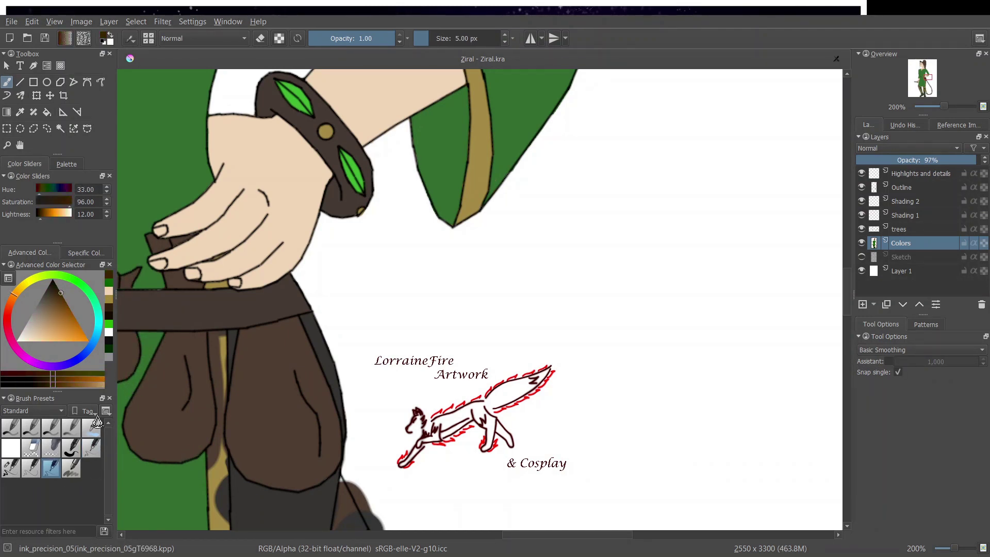
left_click(91, 448)
Step: Fill the tunic's vertical trim between the pouches with gold, using a finer brush along its narrow edges
left_click(109, 299)
mouse_move(212, 334)
left_mouse_down()
mouse_move(222, 335)
mouse_move(221, 401)
mouse_move(212, 340)
left_mouse_up()
mouse_move(219, 434)
left_mouse_down()
mouse_move(224, 514)
mouse_move(216, 441)
left_mouse_up()
key("slash")
left_click_drag(220, 401, 217, 435)
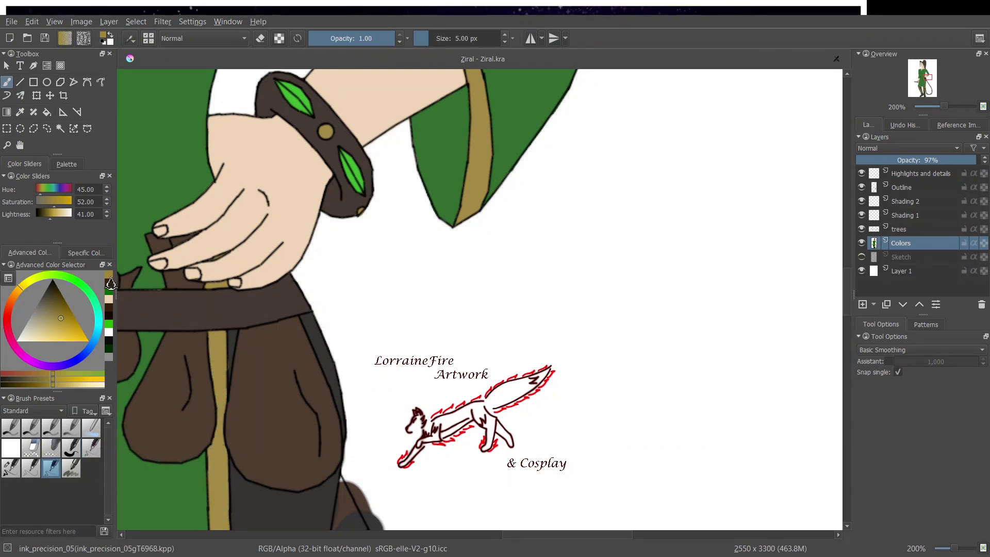
Step: Fill the shape below the large pouch with brown and erase the spill outside its outline
left_click(109, 283)
mouse_move(341, 477)
left_mouse_down()
mouse_move(345, 505)
mouse_move(381, 527)
left_mouse_up()
left_click(11, 448)
left_click(50, 469)
Step: Erase the spill outside the left sleeve and forearm and in the gap between sleeve and torso
left_click_drag(511, 537, 407, 536)
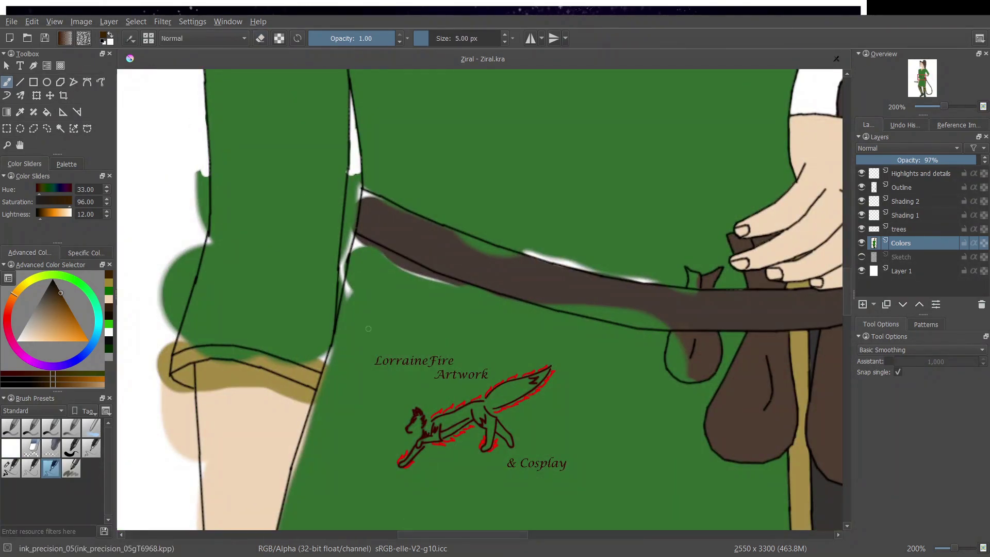
left_click(10, 447)
left_click_drag(328, 326, 357, 175)
mouse_move(165, 384)
left_mouse_down()
mouse_move(192, 276)
mouse_move(197, 160)
mouse_move(152, 335)
mouse_move(171, 390)
mouse_move(190, 393)
mouse_move(161, 386)
mouse_move(215, 488)
mouse_move(198, 524)
left_mouse_up()
Step: Fill the left sleeve's edges and the tunic's edge beside the forearm with green using Ink_gpen_10
left_click(91, 447)
left_click(109, 291)
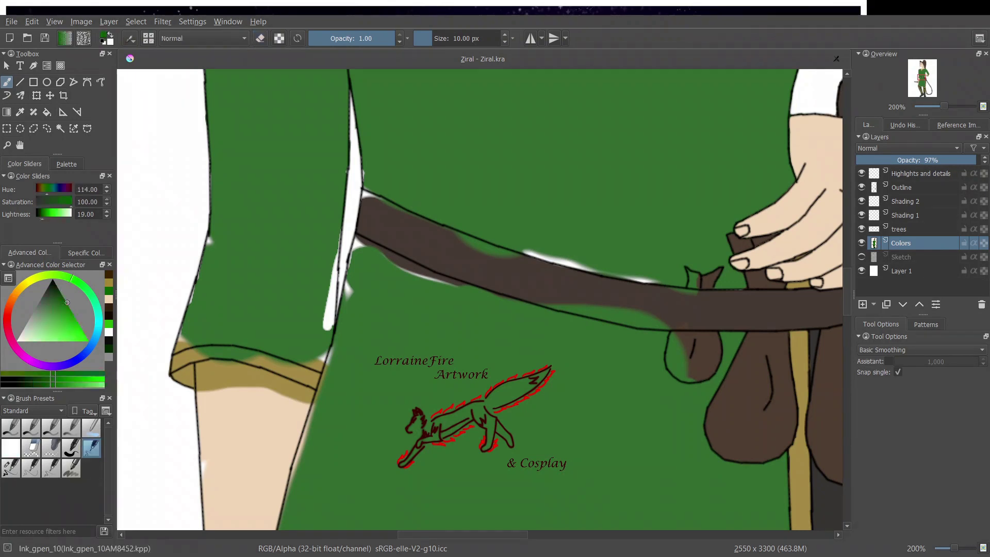
left_click_drag(192, 345, 209, 238)
mouse_move(310, 360)
left_mouse_down()
mouse_move(323, 359)
mouse_move(287, 526)
left_mouse_up()
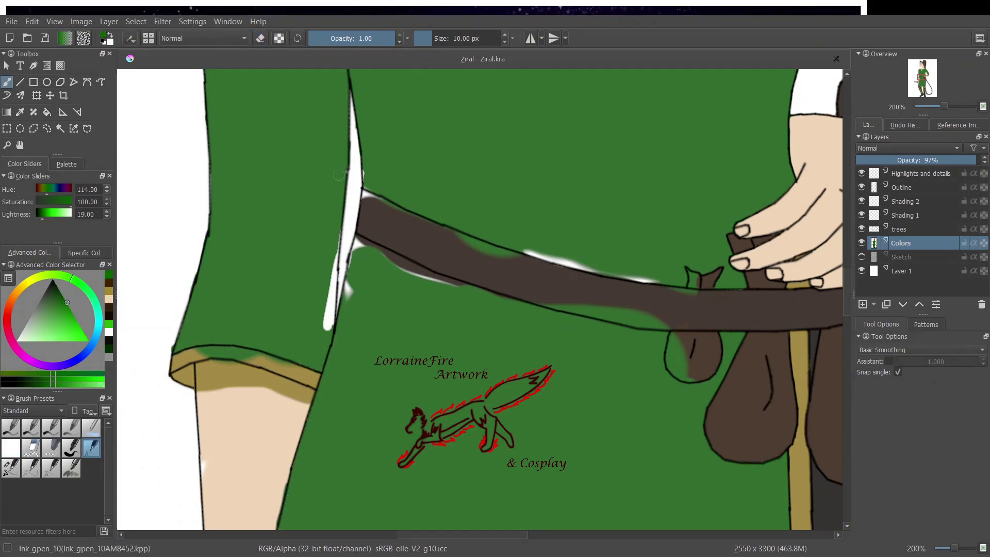
left_click_drag(334, 279, 328, 327)
Step: Cover the brown spill below the belt and fill the white gaps along the belt and waist with green
left_click_drag(358, 241, 470, 292)
left_click_drag(383, 251, 448, 282)
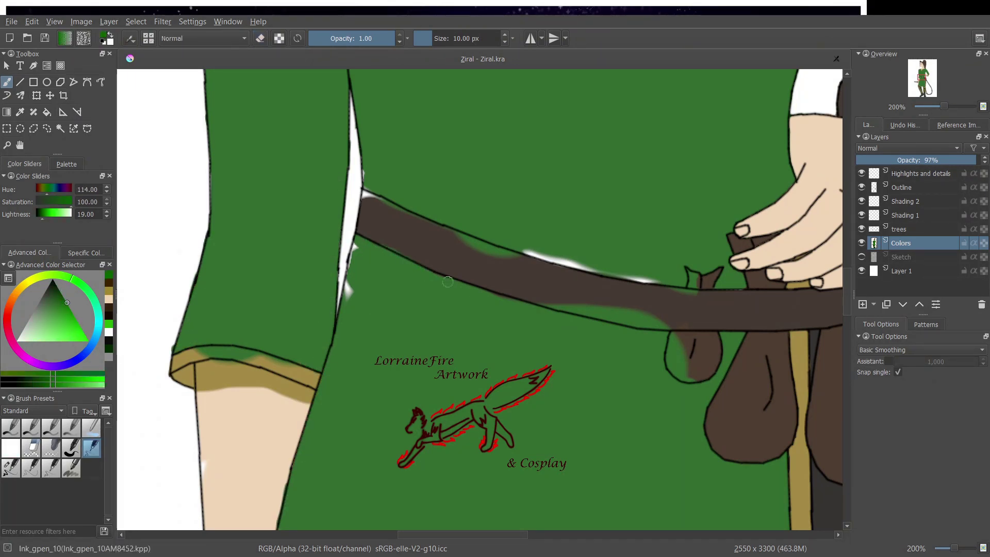
left_click_drag(355, 244, 350, 271)
left_click_drag(367, 170, 367, 187)
left_click_drag(524, 249, 659, 279)
left_click(11, 447)
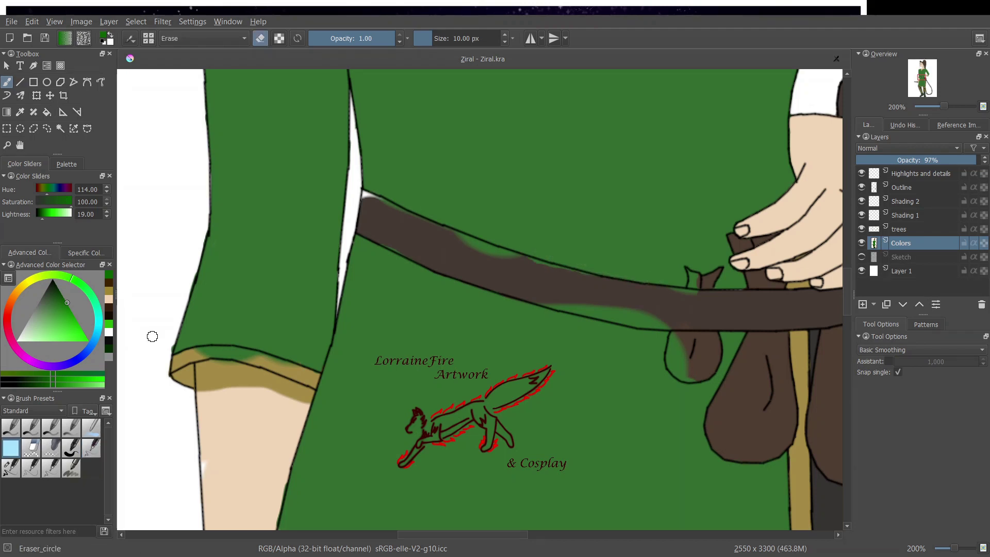
Step: Repaint the left cuff's trim in gold and the forearm below it in skin colour
left_click(91, 448)
left_click_drag(167, 349, 290, 364)
left_click(109, 292)
mouse_move(249, 362)
left_mouse_down()
mouse_move(213, 359)
mouse_move(304, 389)
mouse_move(302, 401)
mouse_move(208, 403)
mouse_move(270, 401)
left_mouse_up()
left_click(109, 299)
left_click_drag(204, 462, 245, 473)
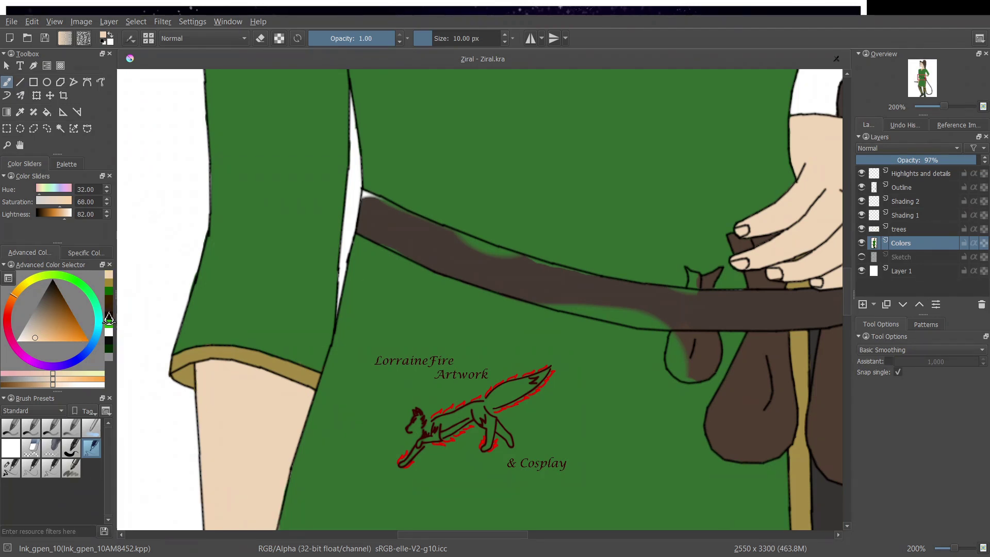
Step: Fill the belt along its whole length and the small hanging pouch with its tie in brown
left_click(109, 308)
left_click_drag(373, 199, 518, 257)
left_click_drag(422, 535, 477, 534)
mouse_move(218, 261)
left_mouse_down()
mouse_move(273, 277)
mouse_move(273, 310)
mouse_move(344, 323)
mouse_move(367, 307)
mouse_move(365, 366)
mouse_move(376, 345)
left_mouse_up()
left_click(107, 310)
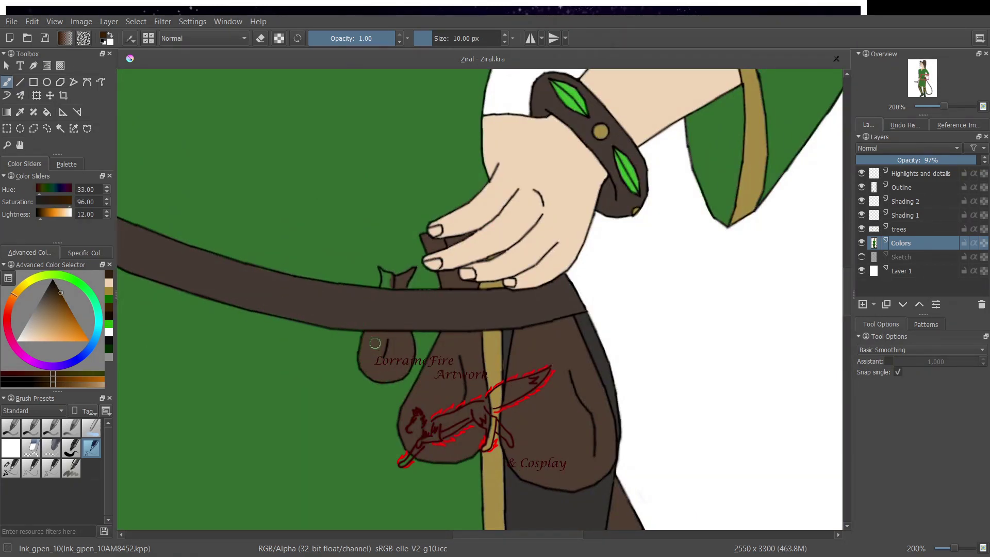
left_click_drag(385, 277, 388, 284)
Step: Refine the left wristband by the dagger with bright green on its leaf and dark brown around it
left_click(51, 468)
left_click_drag(463, 535, 391, 538)
left_click_drag(848, 290, 853, 335)
left_click_drag(407, 535, 343, 536)
left_click(654, 132, "ctrl")
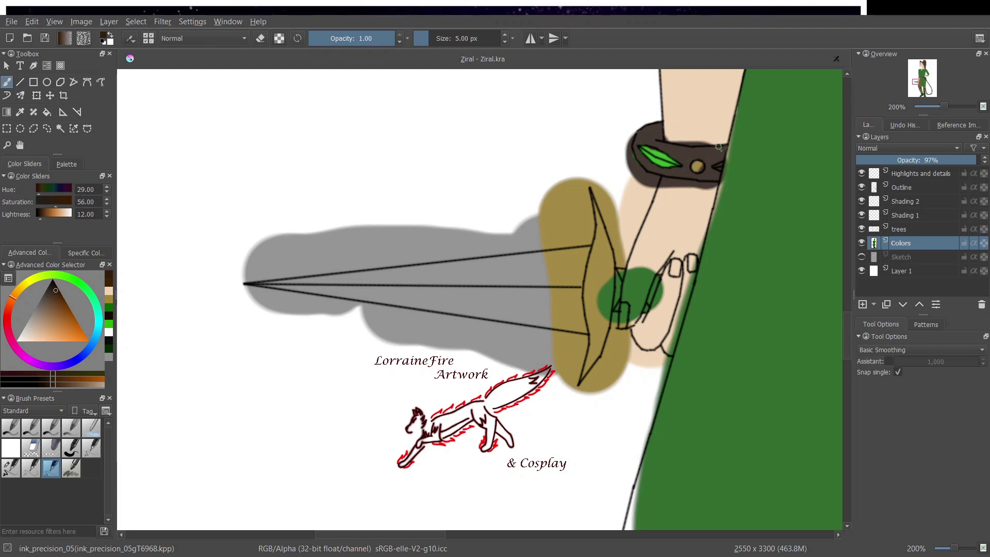
left_click(638, 145, "ctrl")
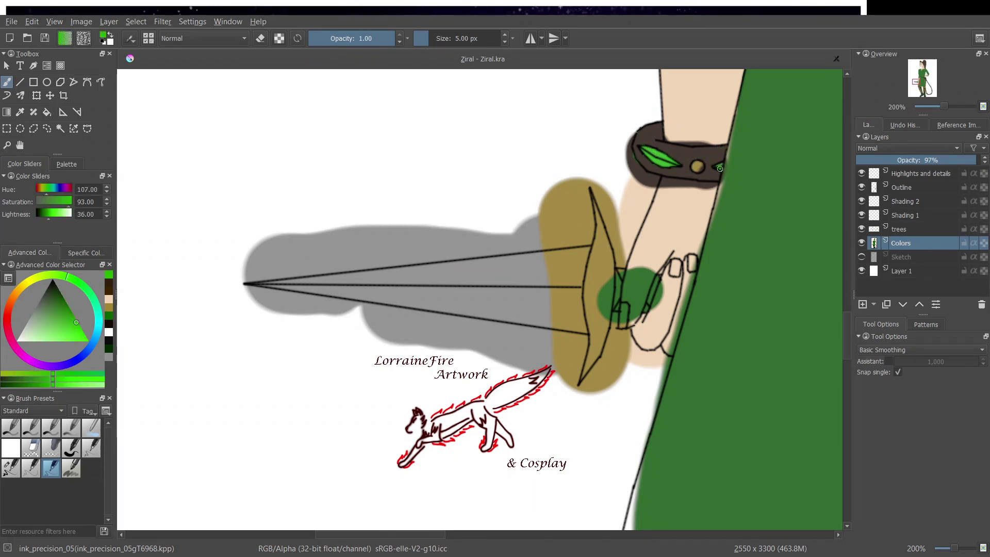
left_click(91, 451)
left_click(109, 299)
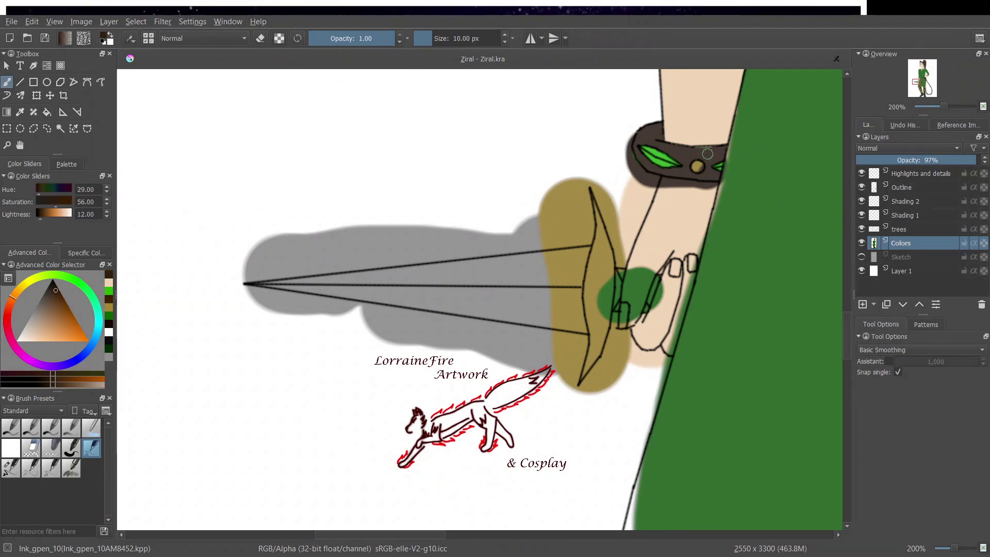
Step: Repaint the left fist and fingers in skin colour and fill the tunic's edge beside them with green
mouse_move(631, 273)
left_mouse_down()
mouse_move(634, 305)
mouse_move(665, 283)
mouse_move(669, 351)
left_mouse_up()
left_click(670, 353, "ctrl")
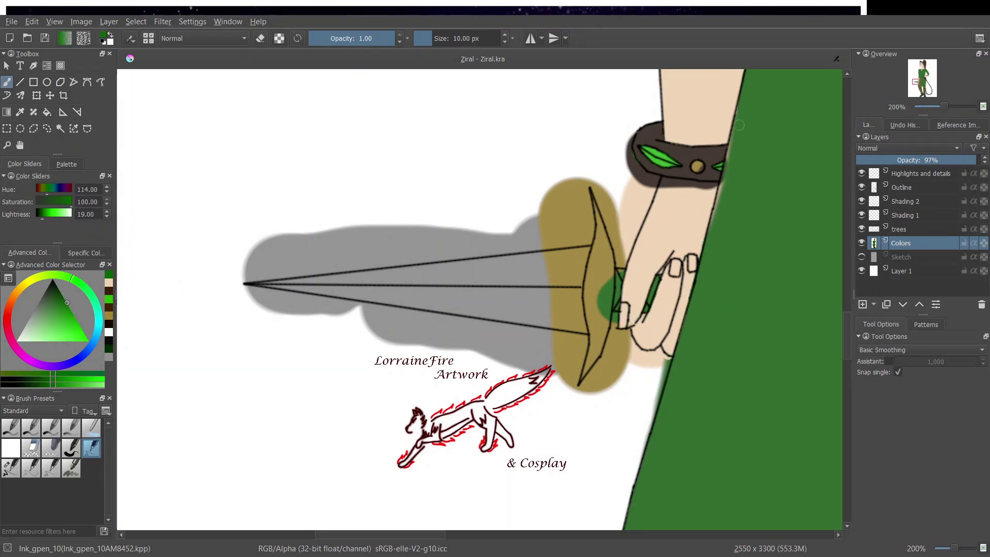
left_click(109, 282)
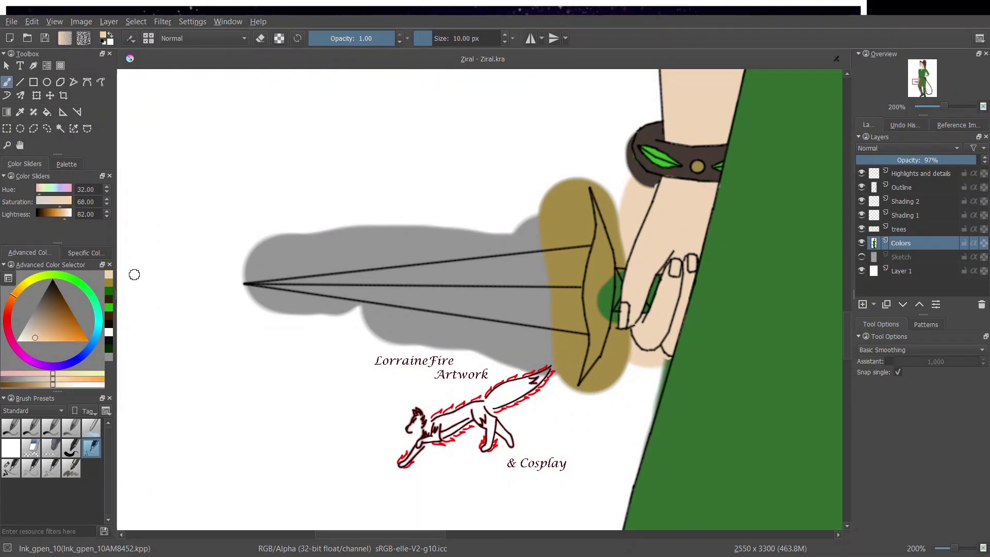
left_click(574, 282, "ctrl")
left_click(109, 316)
mouse_move(262, 177)
left_mouse_down()
mouse_move(246, 206)
mouse_move(262, 176)
left_mouse_up()
left_click(10, 448)
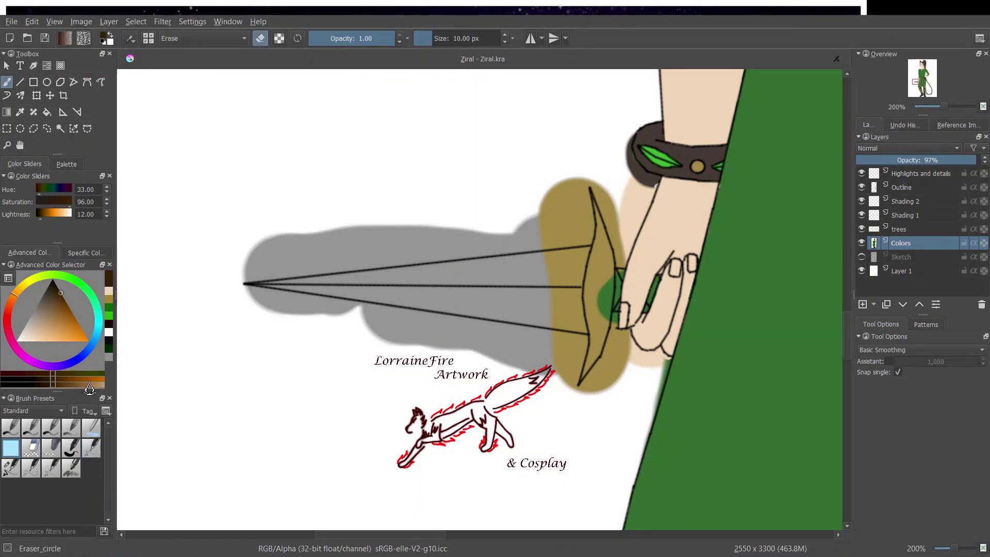
left_click(91, 448)
Step: Paint the visible parts of the dagger's grip dark green using ink_precision_05
left_click(109, 307)
left_click(50, 468)
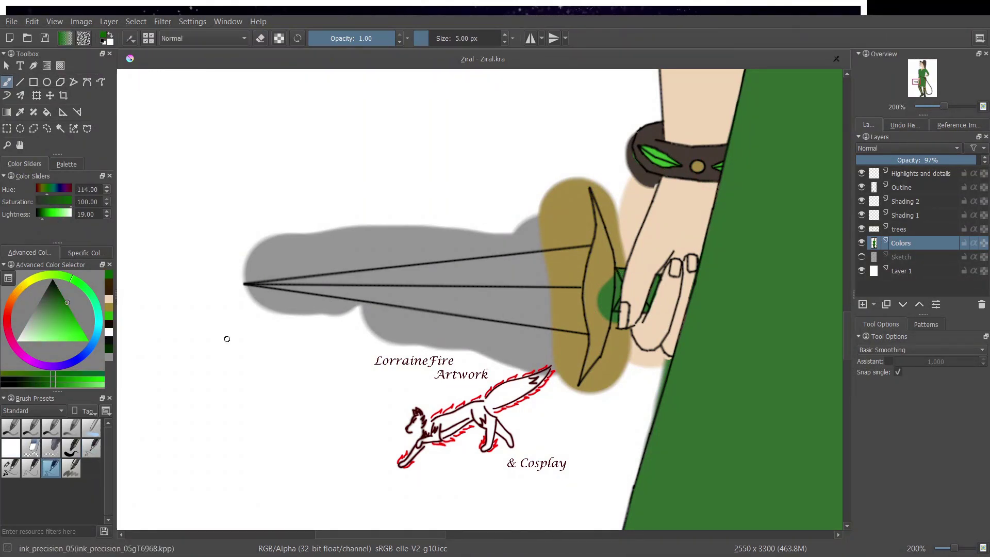
left_click(108, 340)
left_click(109, 349)
mouse_move(623, 271)
left_mouse_down()
mouse_move(617, 307)
mouse_move(605, 312)
mouse_move(610, 324)
left_mouse_up()
Step: Repaint the dagger's crossguard in gold, extend the grey blade up to it and undo the last stray strokes
left_click(91, 448)
left_click(109, 316)
left_click(108, 357)
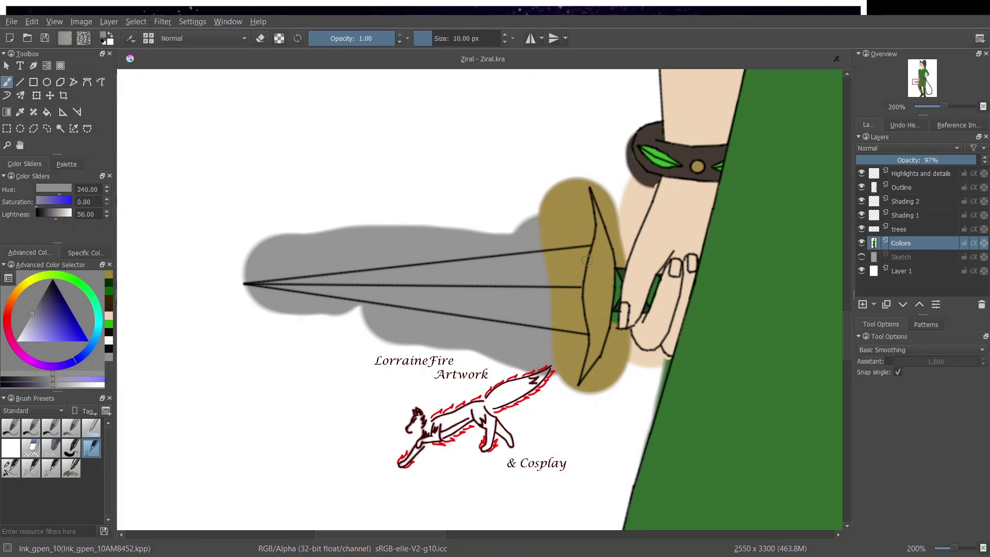
left_click_drag(585, 244, 576, 304)
key("ctrl+z")
key("ctrl+z")
key("ctrl+z")
Step: Erase the spill around the left wristband, wrist and upper crossguard, and clean up the area beneath the thumb
key("e")
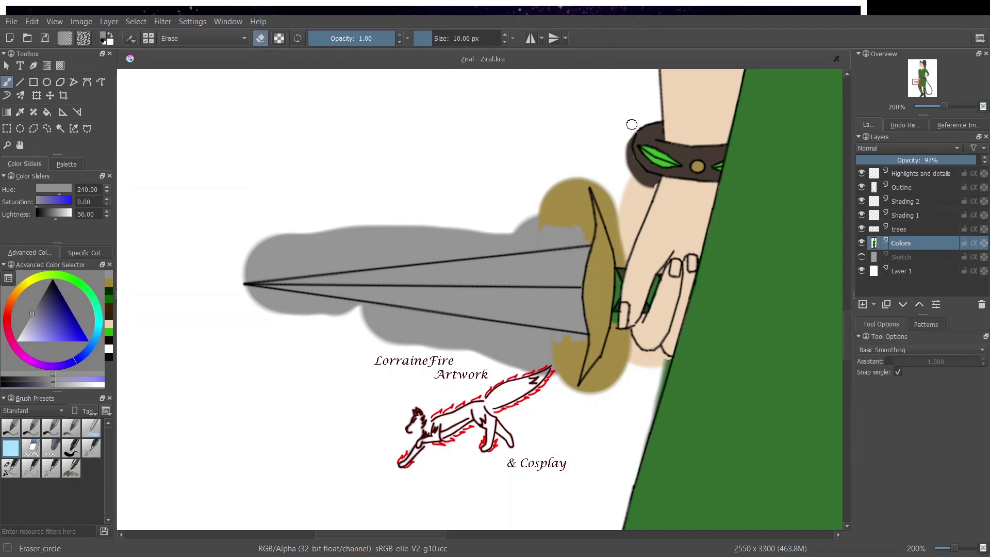
mouse_move(636, 168)
left_mouse_down()
mouse_move(648, 192)
mouse_move(627, 247)
mouse_move(613, 206)
mouse_move(627, 226)
mouse_move(632, 182)
left_mouse_up()
left_click(90, 447)
left_click(109, 324)
left_click(51, 469)
left_click(260, 38)
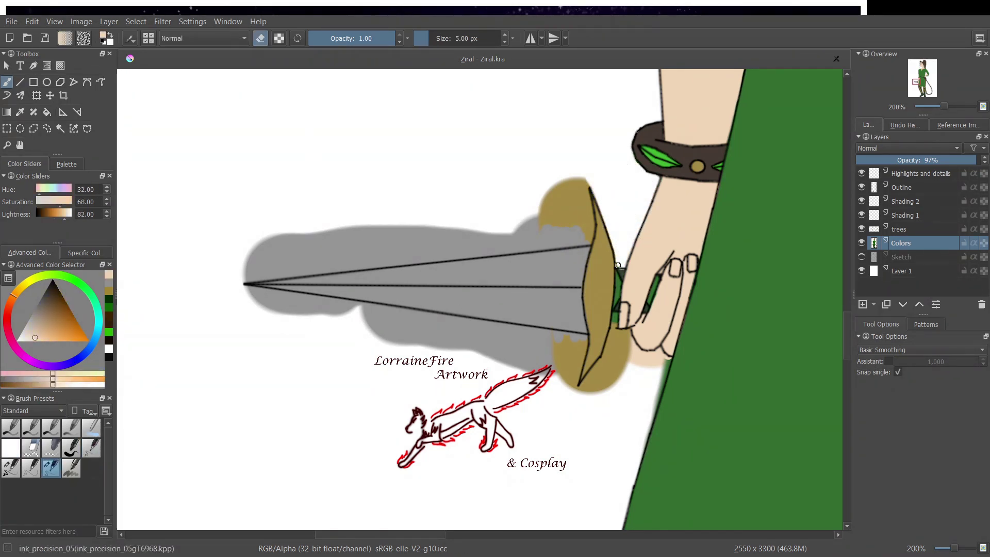
left_click_drag(615, 314, 615, 329)
Step: Erase the grey, gold and skin-coloured spill outside the dagger's blade, crossguard and the fist
left_click(620, 270, "ctrl")
key("e")
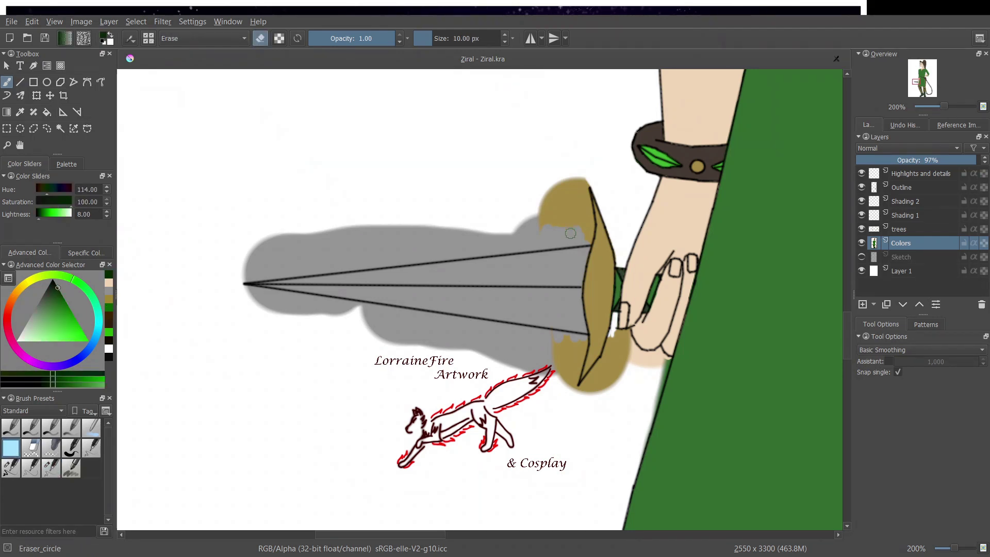
mouse_move(587, 241)
left_mouse_down()
mouse_move(585, 202)
mouse_move(572, 200)
mouse_move(511, 245)
mouse_move(457, 223)
mouse_move(521, 234)
mouse_move(556, 222)
left_mouse_up()
mouse_move(257, 277)
left_mouse_down()
mouse_move(413, 258)
mouse_move(352, 265)
mouse_move(438, 234)
mouse_move(265, 258)
mouse_move(287, 296)
mouse_move(362, 307)
mouse_move(336, 310)
mouse_move(376, 303)
mouse_move(582, 352)
mouse_move(564, 365)
mouse_move(480, 331)
mouse_move(383, 329)
mouse_move(495, 342)
mouse_move(588, 387)
mouse_move(626, 335)
mouse_move(595, 368)
mouse_move(616, 353)
mouse_move(655, 357)
mouse_move(637, 467)
left_mouse_up()
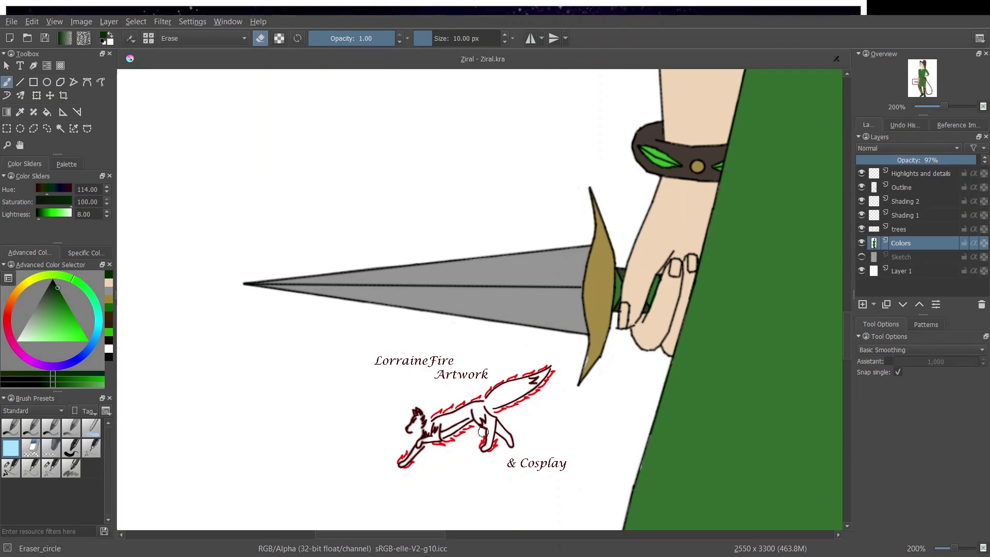
Step: Touch up the dagger's crossguard in gold, the fingers in skin tone and the tunic's edge in green using Ink_gpen_10
left_click(90, 448)
left_click(108, 300)
left_click_drag(588, 358, 584, 368)
left_click(109, 291)
left_click(646, 346)
left_click(108, 308)
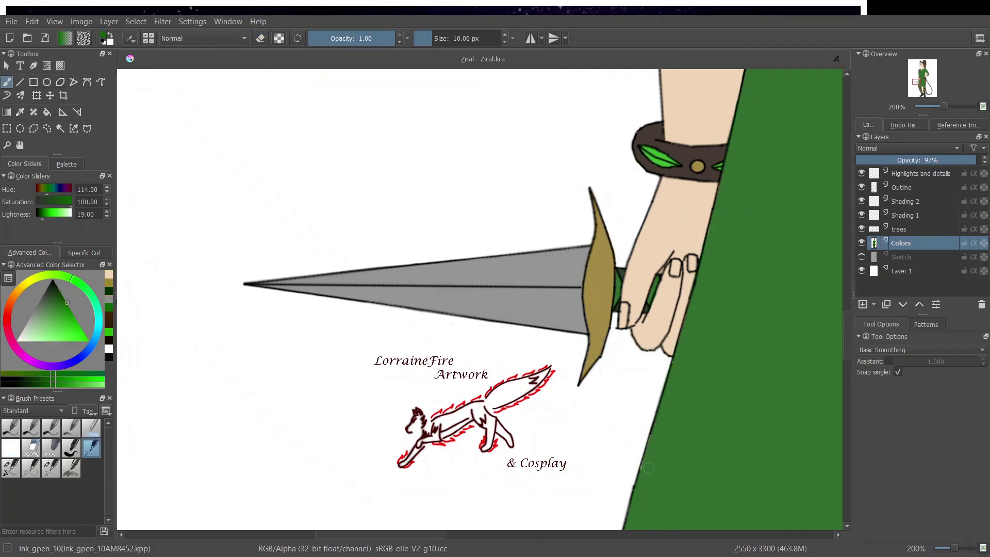
left_click(647, 468)
Step: Clean up the tunic's right side in green and gold, and the leg beside it in dark grey
left_click_drag(427, 535, 593, 535)
mouse_move(325, 153)
left_mouse_down()
mouse_move(325, 124)
mouse_move(339, 523)
left_mouse_up()
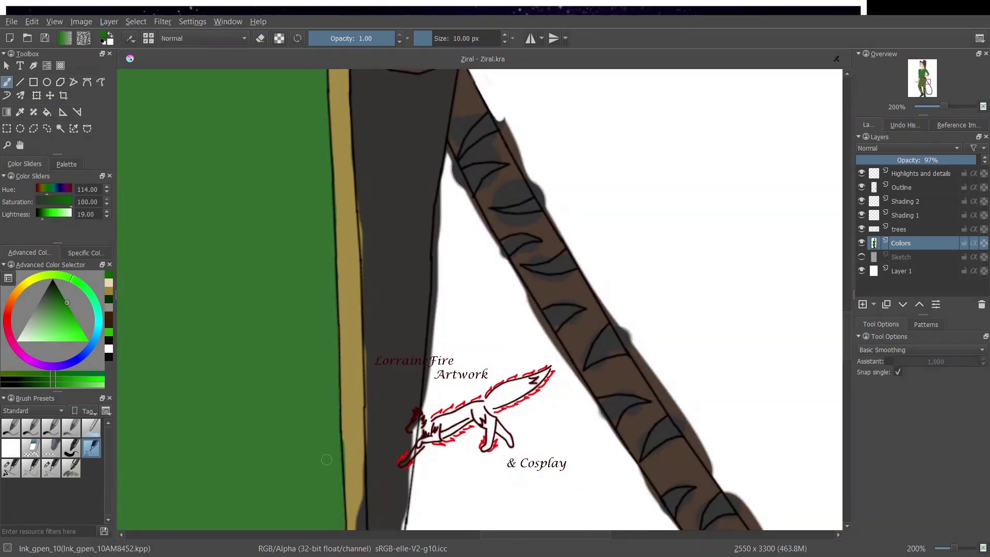
left_click(109, 292)
mouse_move(349, 444)
left_mouse_down()
mouse_move(357, 522)
mouse_move(361, 458)
left_mouse_up()
left_click(387, 359, "ctrl")
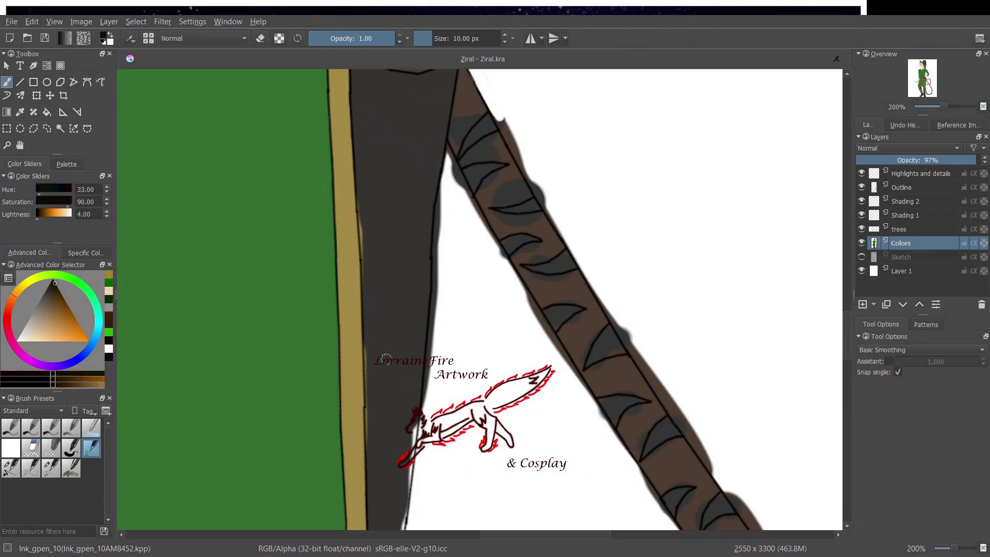
mouse_move(365, 253)
left_mouse_down()
mouse_move(369, 448)
mouse_move(401, 521)
left_mouse_up()
Step: Erase the dark grey and brown spill outside the right leg and both sides of the upper tail
left_click(10, 448)
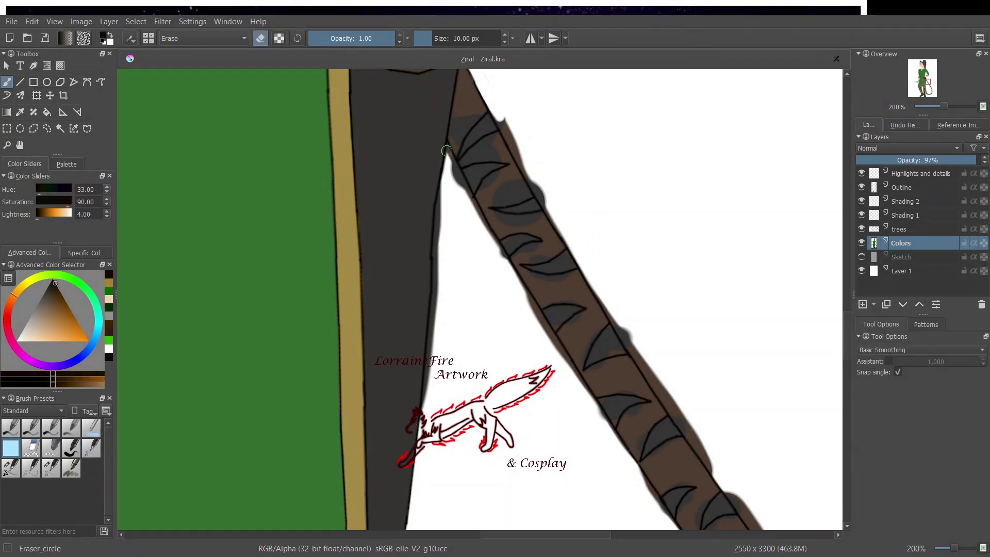
left_click_drag(447, 150, 451, 178)
left_click_drag(439, 191, 437, 334)
mouse_move(445, 146)
left_mouse_down()
mouse_move(489, 239)
mouse_move(635, 473)
left_mouse_up()
mouse_move(489, 82)
left_mouse_down()
mouse_move(578, 250)
mouse_move(751, 525)
left_mouse_up()
left_click_drag(671, 392, 759, 526)
Step: Touch up the leg's edge in dark grey and paint the upper tail brown between its stripes
left_click(91, 449)
left_click_drag(439, 149, 428, 246)
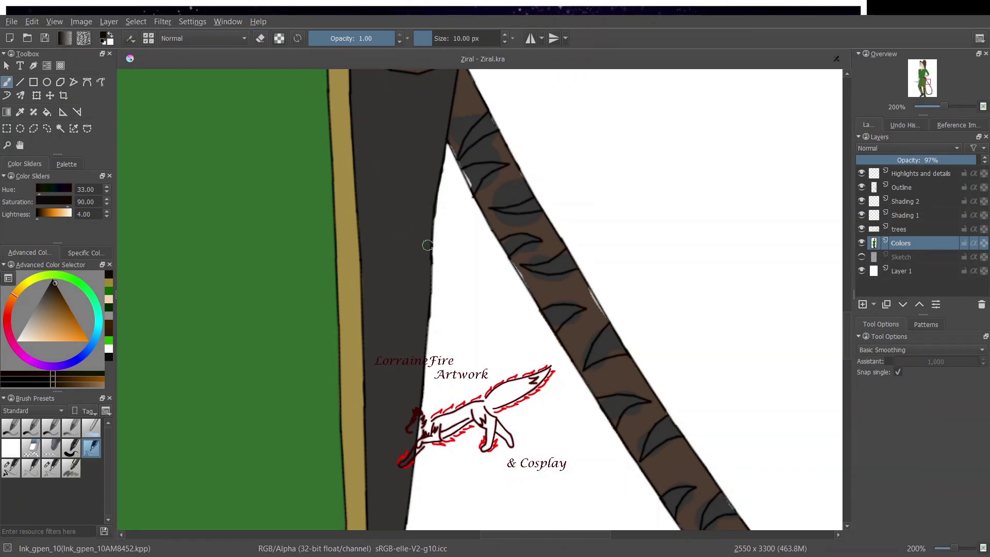
left_click(10, 448)
left_click(91, 448)
left_click(109, 324)
mouse_move(455, 149)
left_mouse_down()
mouse_move(463, 129)
mouse_move(462, 165)
left_mouse_up()
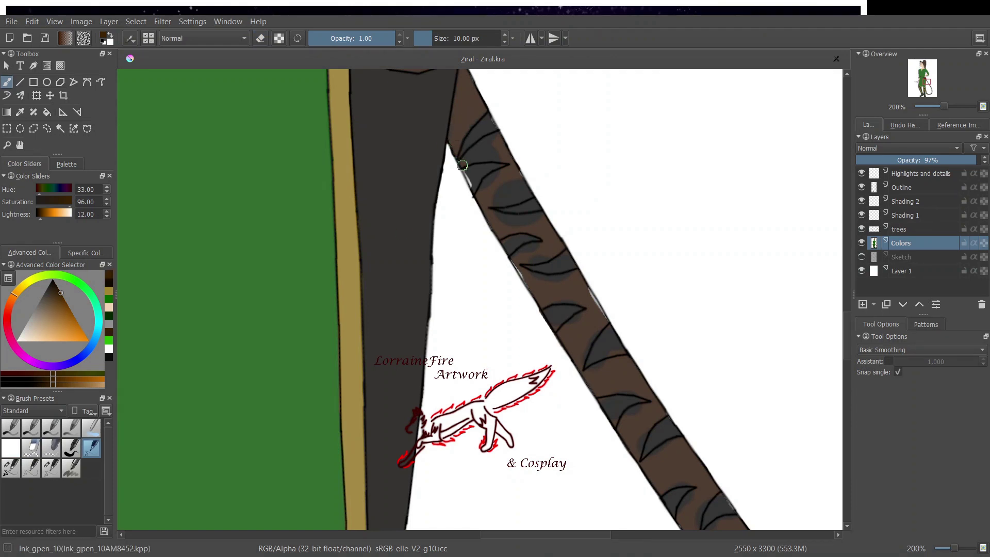
left_click_drag(506, 219, 542, 215)
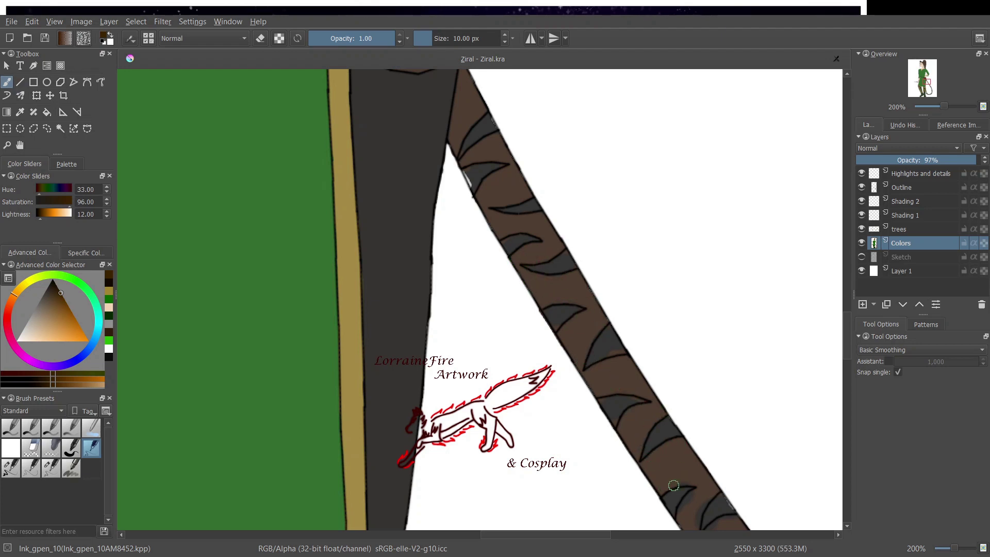
Step: Refill the upper tail's stripes in dark grey with the brush size set to 5 px
left_click(505, 43)
left_click(109, 283)
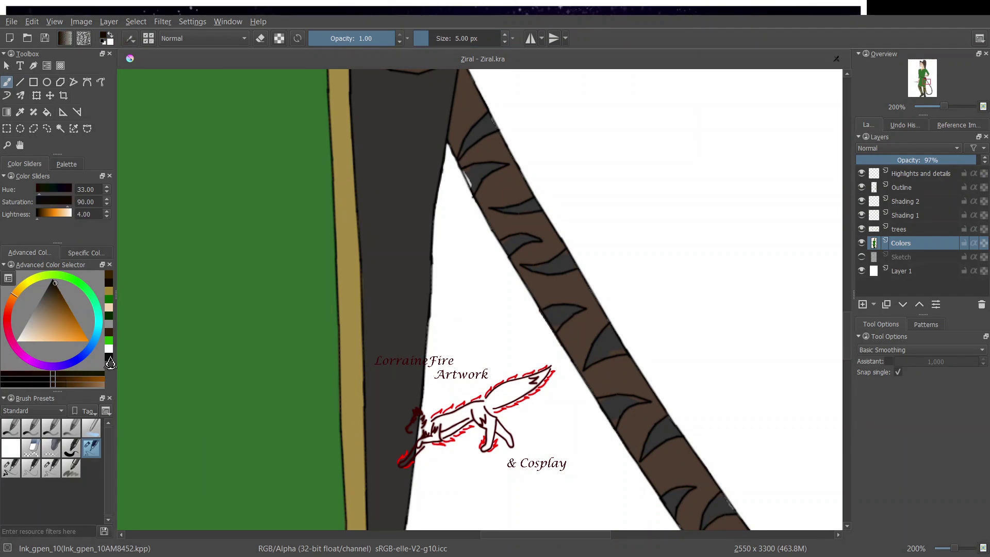
left_click(110, 357)
left_click_drag(489, 116, 498, 128)
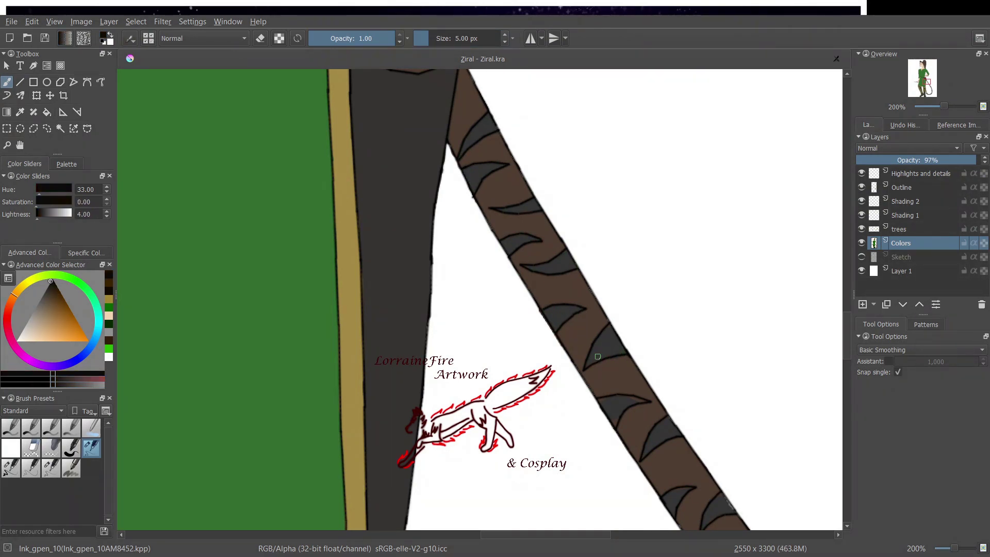
left_click_drag(621, 351, 445, 369)
left_click(443, 369, "ctrl")
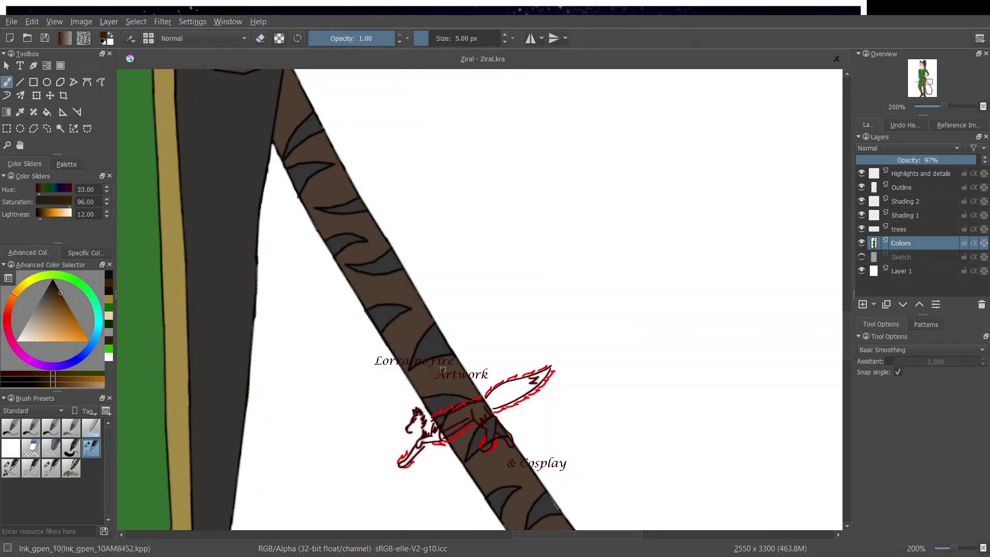
left_click(108, 286)
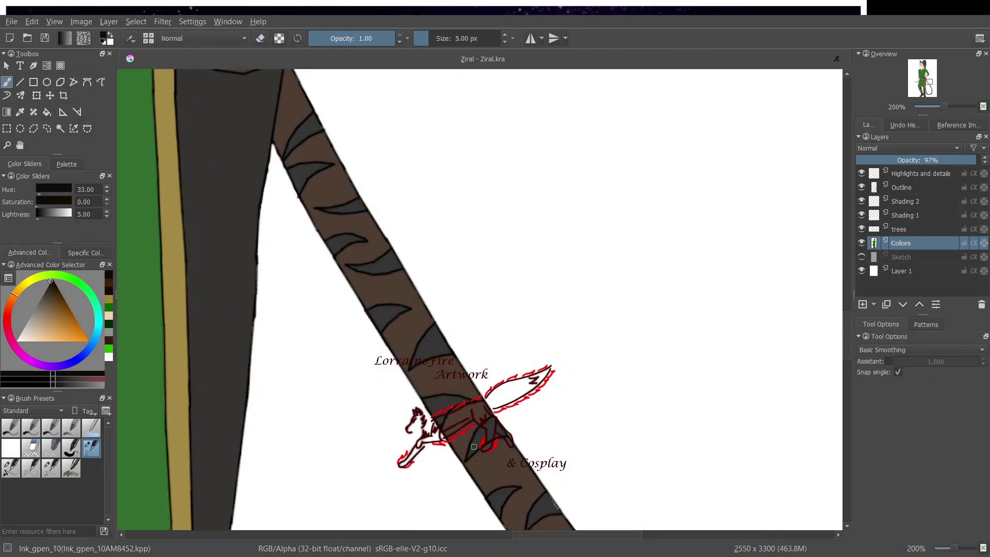
Step: Paint the lower tail brown between its stripes using the 10 px Ink_gpen_10 brush
left_click_drag(850, 333, 858, 377)
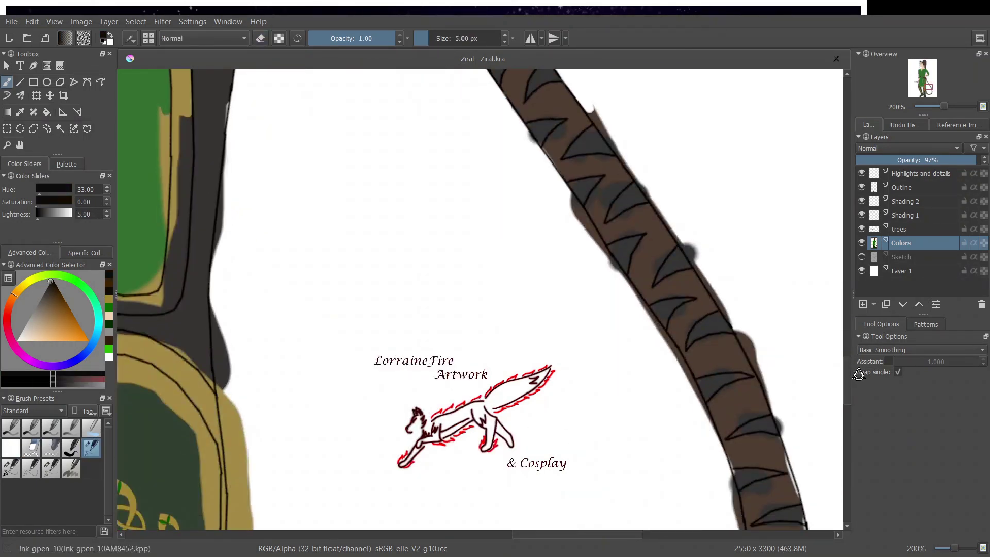
left_click_drag(537, 537, 559, 537)
left_click(92, 445)
left_click(420, 112, "ctrl")
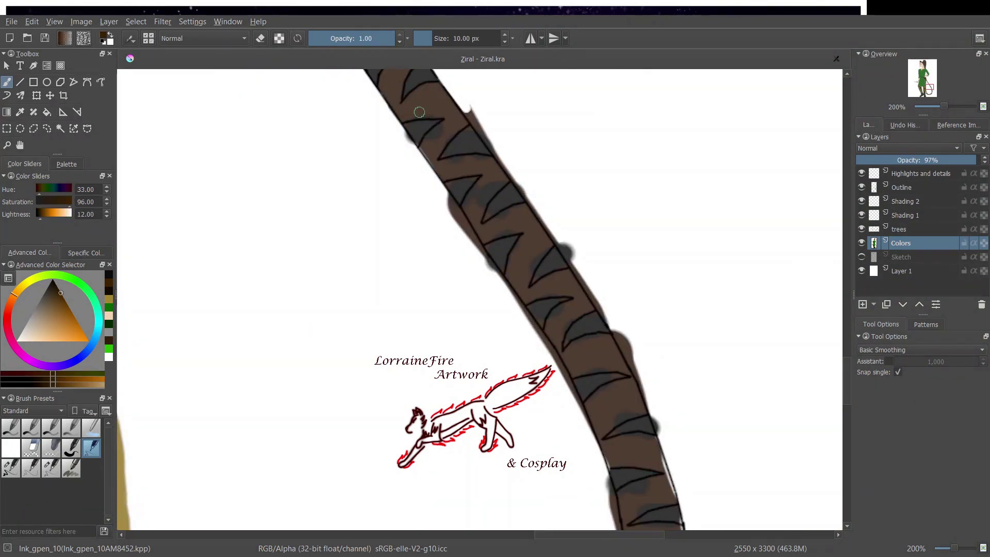
left_click_drag(428, 154, 441, 144)
left_click_drag(483, 178, 476, 206)
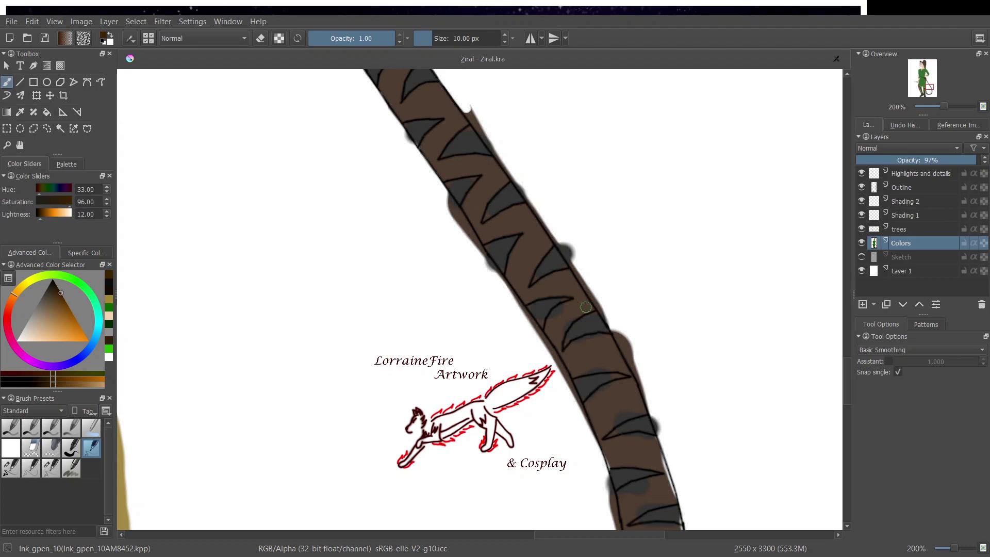
mouse_move(604, 390)
left_mouse_down()
mouse_move(632, 420)
mouse_move(640, 508)
left_mouse_up()
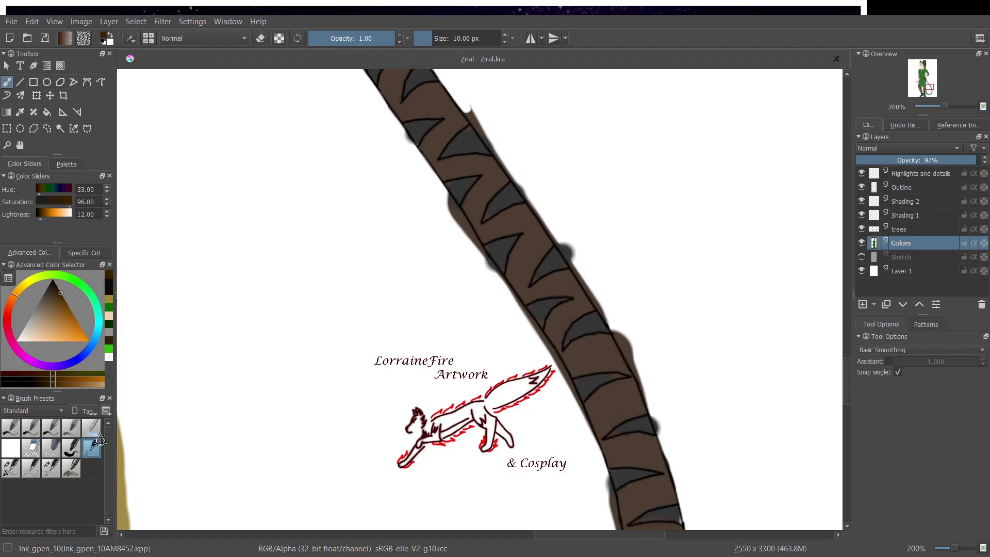
Step: Refill the lower tail's stripes in dark grey with a 5 px ink brush
left_click(51, 468)
left_click(50, 282)
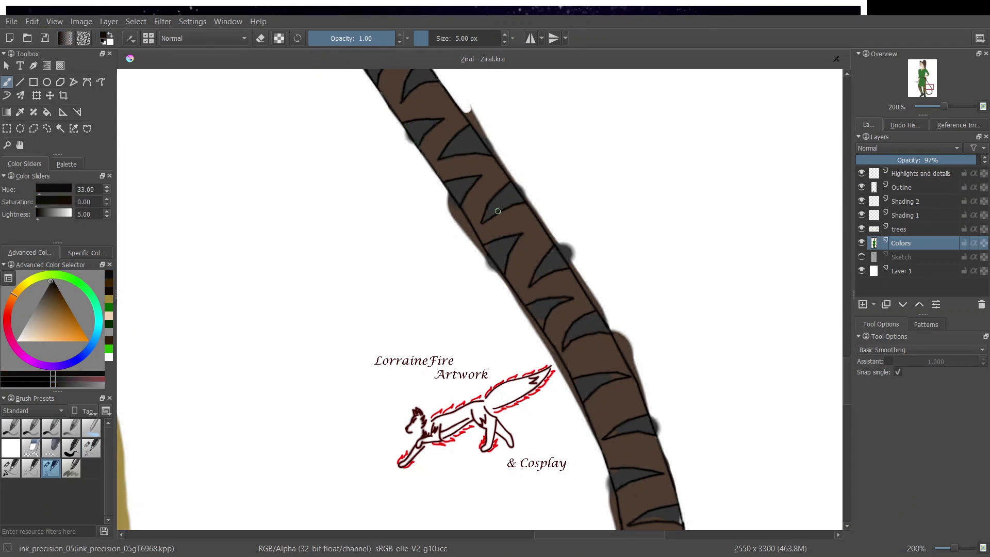
key("slash")
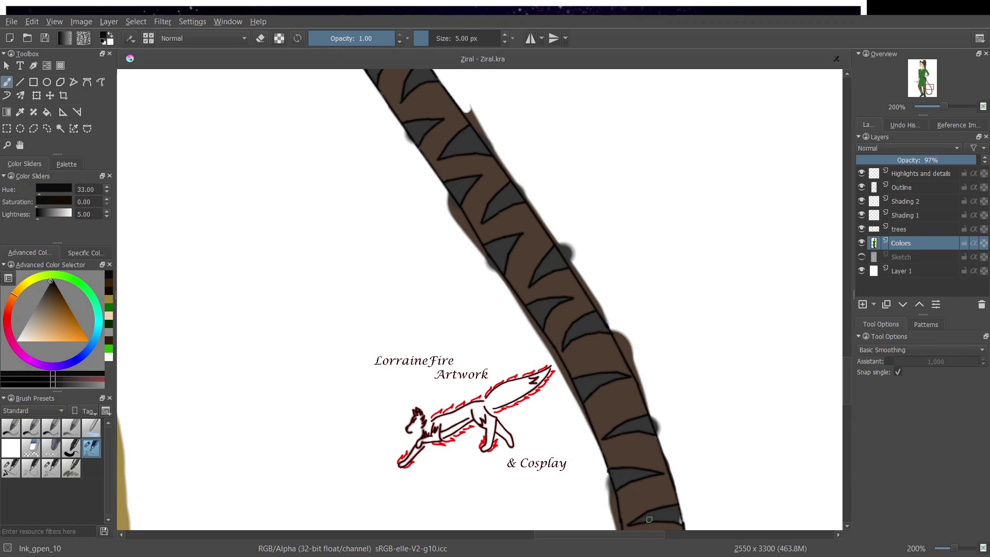
Step: Erase the brown and grey spill outside both edges of the lower tail
key("slash")
left_click_drag(490, 138, 613, 328)
left_click_drag(417, 155, 550, 355)
left_click_drag(619, 332, 677, 474)
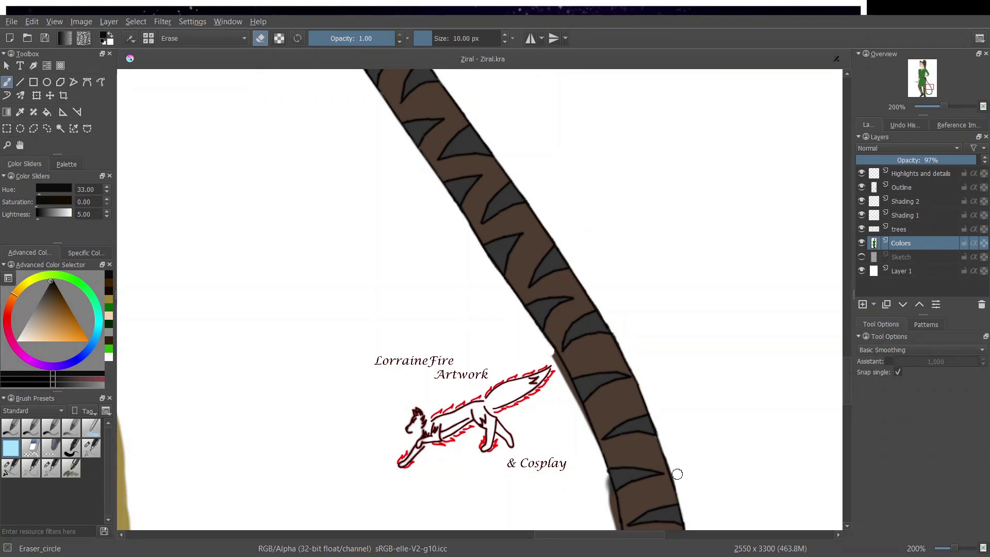
left_click_drag(550, 351, 612, 513)
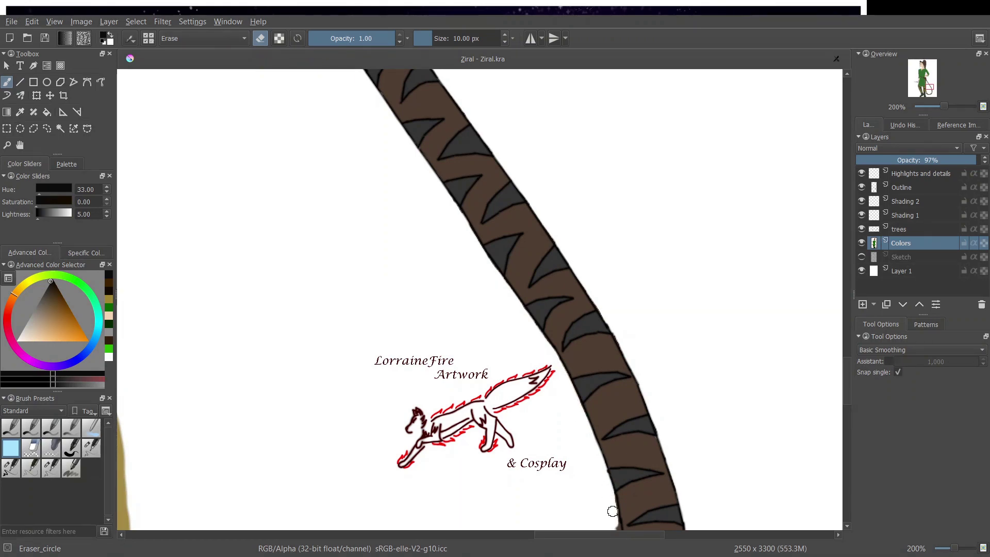
left_click_drag(612, 512, 619, 529)
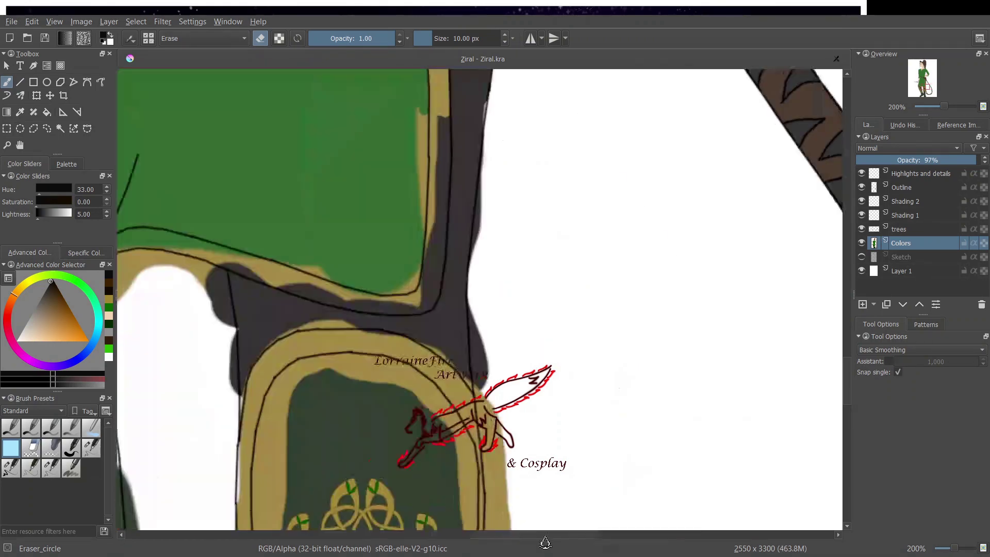
Step: Fill the right leg with dark grey up to the boot's curved upper edge using a 10 px brush
left_click_drag(545, 542, 509, 542)
left_click(91, 447)
left_click(55, 283)
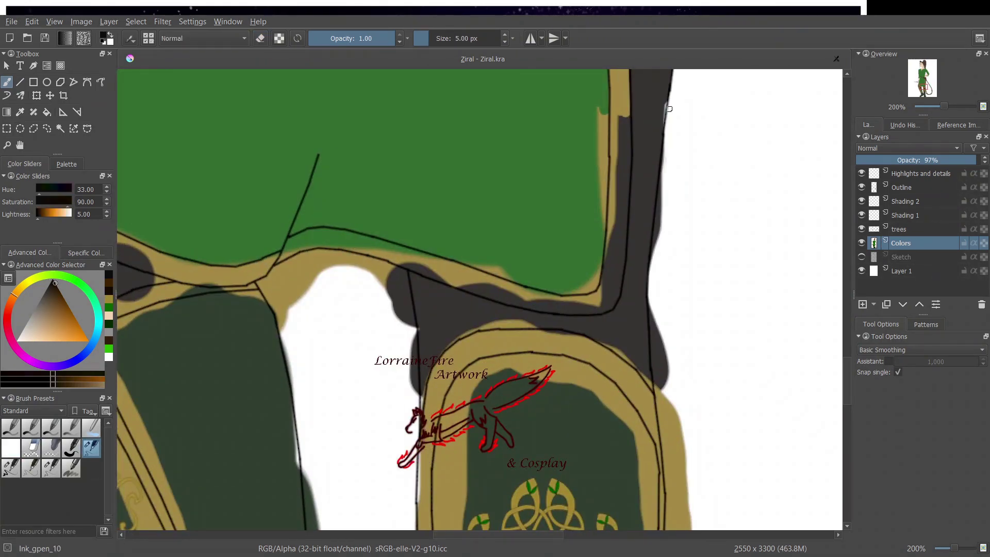
left_click(453, 44)
left_click_drag(663, 106, 661, 130)
mouse_move(648, 386)
left_mouse_down()
mouse_move(616, 348)
mouse_move(567, 337)
left_mouse_up()
mouse_move(419, 421)
left_mouse_down()
mouse_move(420, 406)
mouse_move(535, 325)
left_mouse_up()
Step: Repaint the right boot's trim and the trim along the tunic's hem and side in gold
left_click(108, 299)
left_click_drag(419, 432, 424, 507)
left_click_drag(447, 353, 464, 342)
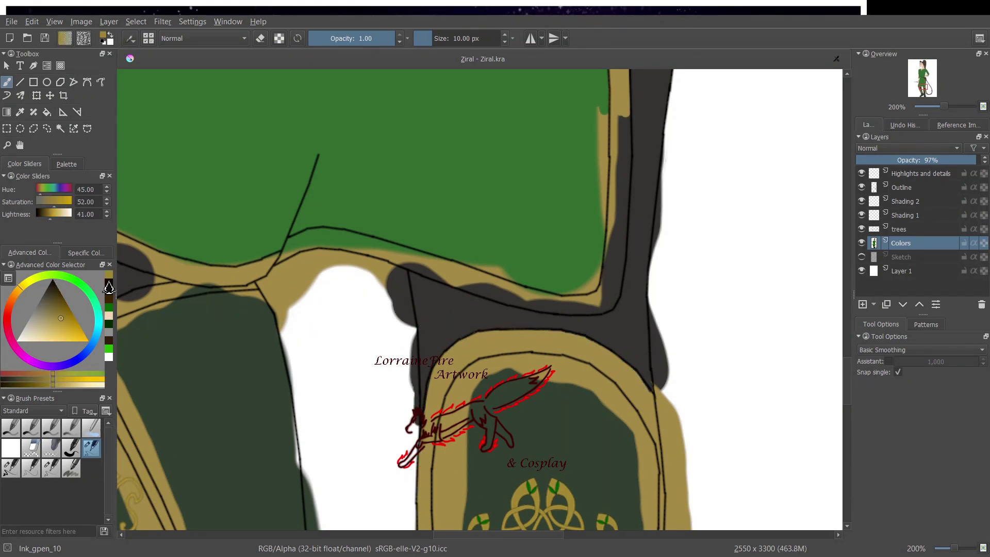
mouse_move(614, 298)
left_mouse_down()
mouse_move(620, 120)
mouse_move(620, 242)
left_mouse_up()
mouse_move(404, 260)
left_mouse_down()
mouse_move(565, 307)
mouse_move(603, 312)
mouse_move(611, 299)
left_mouse_up()
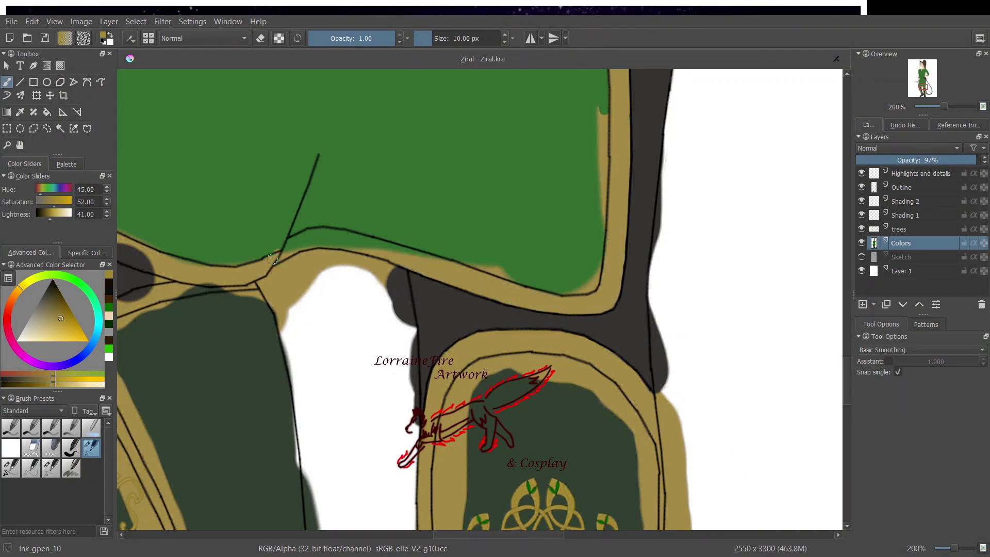
mouse_move(272, 258)
left_mouse_down()
mouse_move(374, 241)
mouse_move(296, 251)
left_mouse_up()
left_click_drag(203, 279, 121, 246)
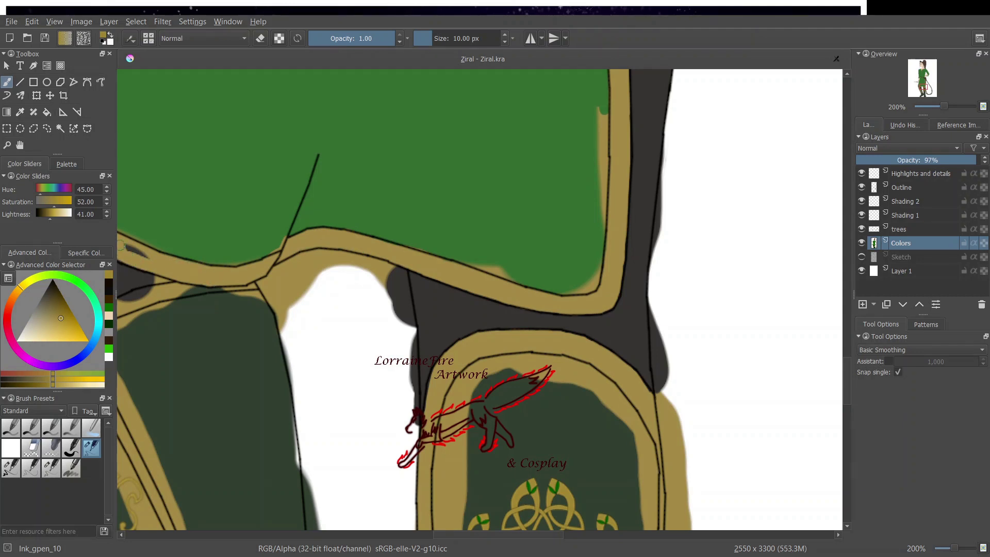
Step: Paint over the gold spill inside the tunic's hem and side trim with green
left_click(107, 315)
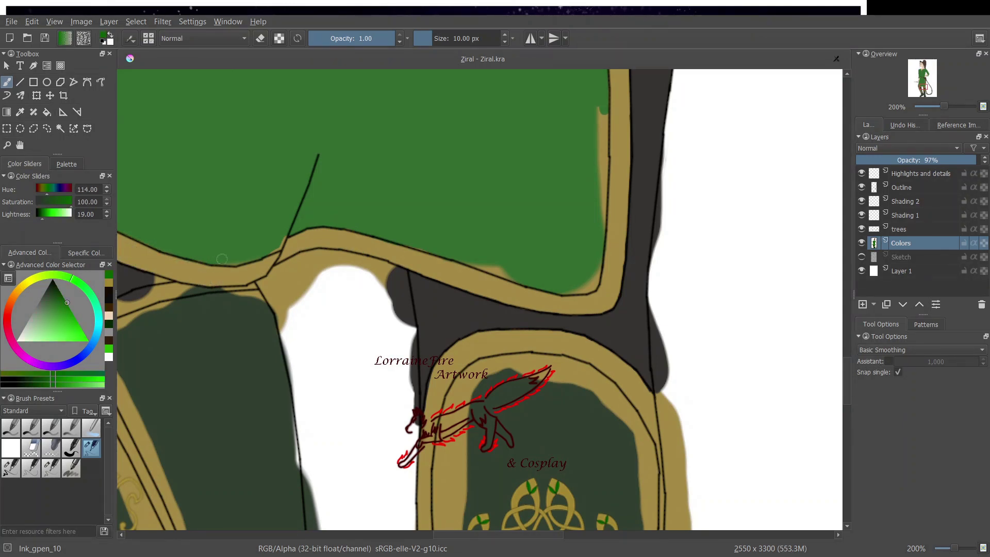
left_click_drag(601, 110, 604, 177)
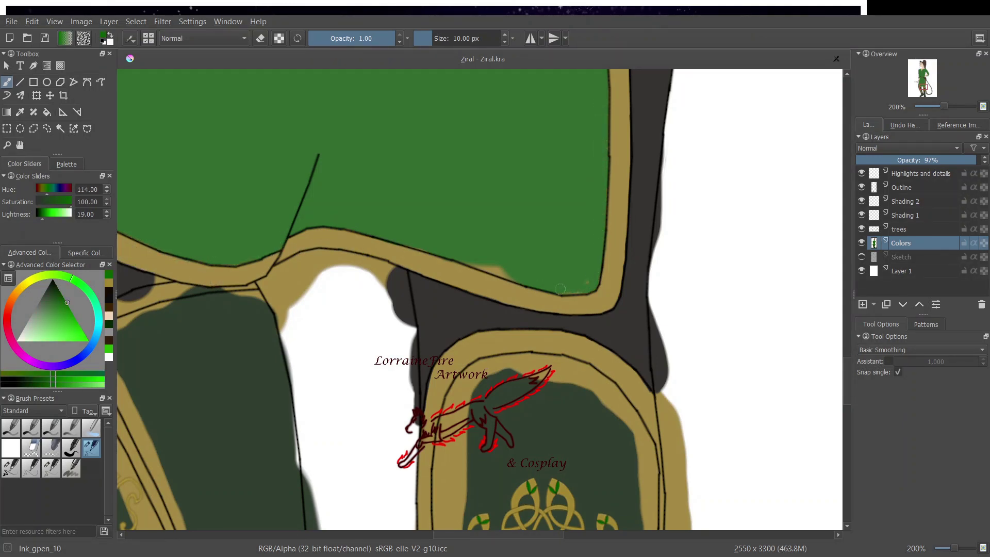
left_click(108, 284)
left_click(108, 275)
Step: Erase the dark grey, gold and green spill outside the right leg and between the two legs on the Colors layer
left_click(11, 449)
mouse_move(669, 137)
left_mouse_down()
mouse_move(658, 359)
mouse_move(672, 471)
mouse_move(665, 335)
left_mouse_up()
left_click(900, 188)
left_click(904, 243)
left_click_drag(399, 268, 418, 427)
left_click_drag(307, 465, 310, 511)
mouse_move(284, 316)
left_mouse_down()
mouse_move(273, 276)
mouse_move(290, 264)
mouse_move(337, 254)
mouse_move(391, 269)
mouse_move(402, 309)
mouse_move(344, 265)
mouse_move(275, 307)
mouse_move(306, 428)
mouse_move(290, 282)
mouse_move(303, 313)
left_mouse_up()
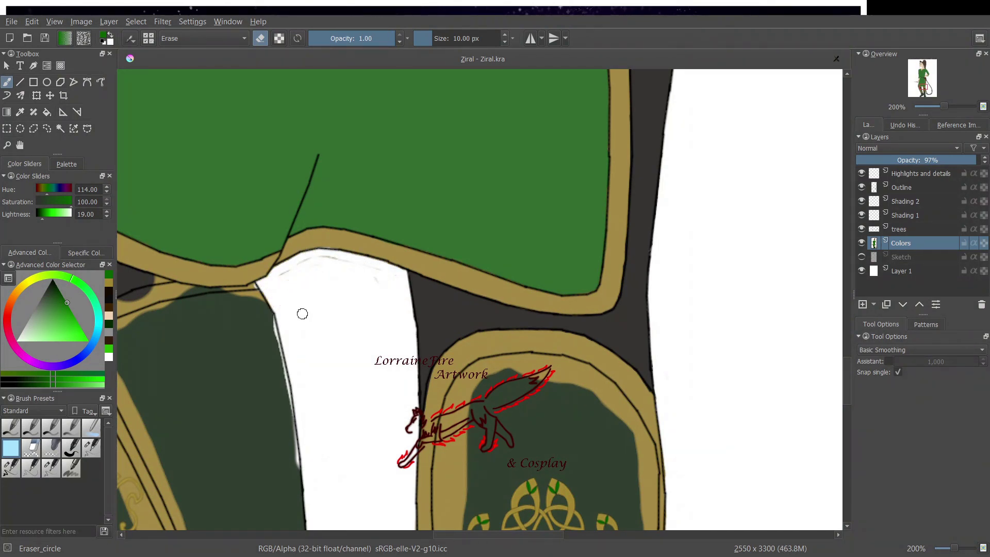
Step: Repaint the tunic's hem and the left boot's upper trim in gold
left_click(92, 448)
left_click(109, 283)
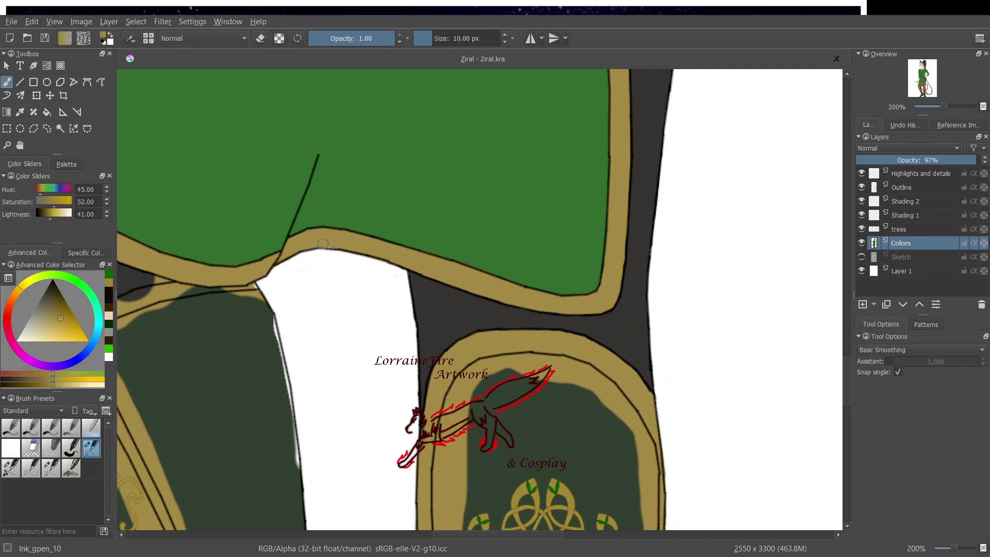
left_click_drag(257, 287, 192, 292)
left_click_drag(136, 293, 153, 290)
Step: Fill the right boot's inner panel with dark green up to the gold trim's inner outline
left_click(108, 335)
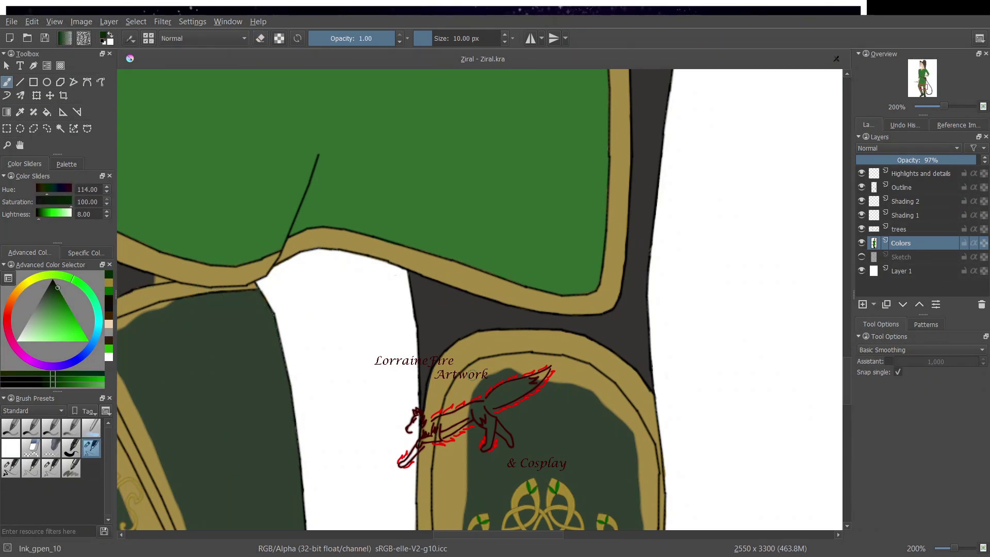
mouse_move(472, 375)
left_mouse_down()
mouse_move(440, 432)
mouse_move(444, 527)
mouse_move(459, 500)
mouse_move(463, 406)
left_mouse_up()
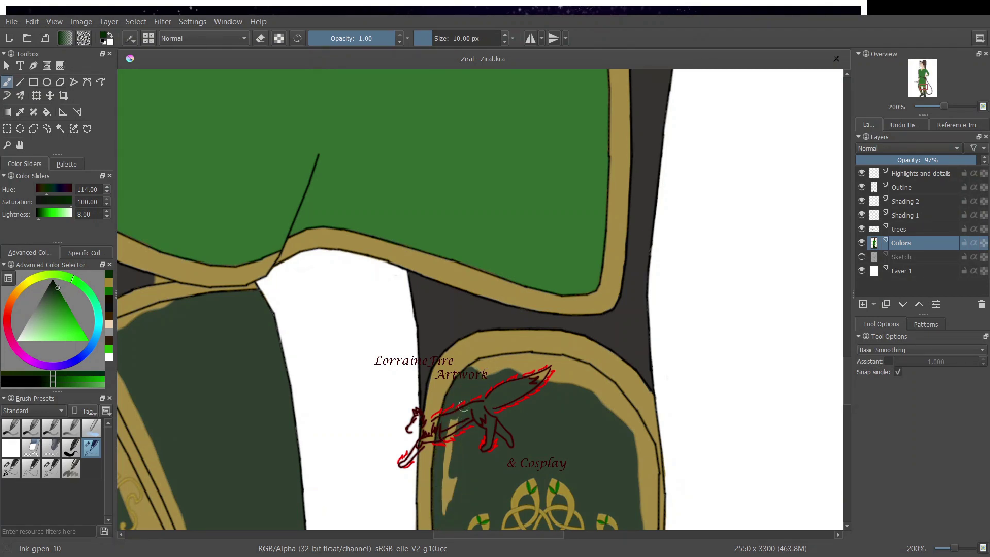
mouse_move(597, 382)
left_mouse_down()
mouse_move(651, 453)
mouse_move(653, 525)
mouse_move(631, 419)
mouse_move(640, 460)
left_mouse_up()
mouse_move(590, 369)
left_mouse_down()
mouse_move(542, 363)
mouse_move(596, 396)
mouse_move(607, 417)
mouse_move(474, 369)
mouse_move(528, 358)
mouse_move(533, 382)
left_mouse_up()
Step: Clean up the left part of the tunic's hem with green above the trim and gold within it
left_click_drag(487, 535, 436, 543)
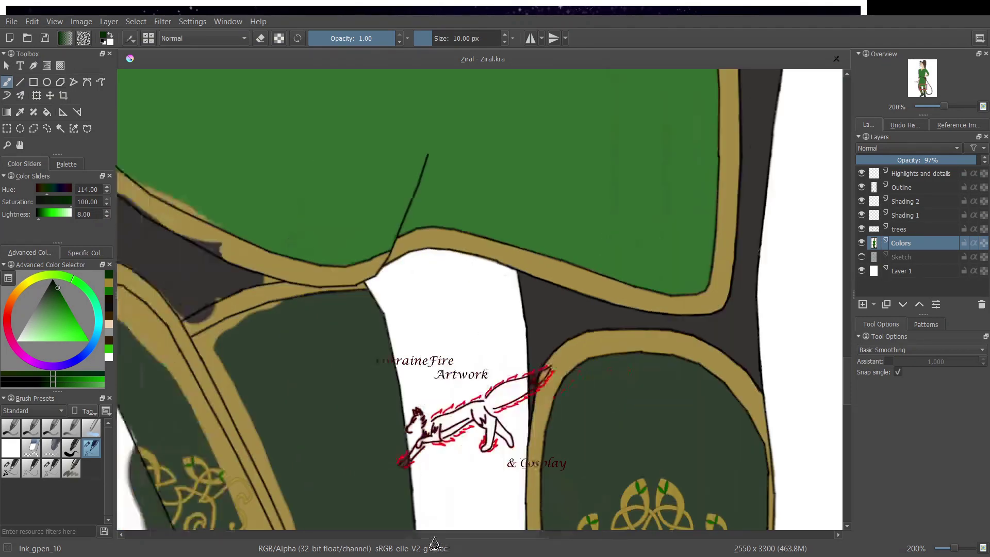
left_click(108, 292)
left_click_drag(262, 108, 409, 225)
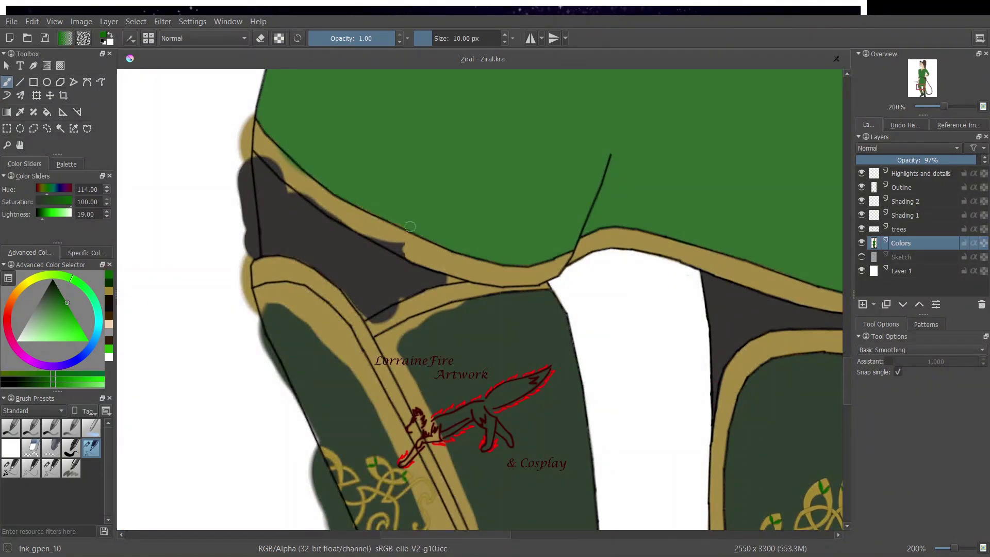
left_click(108, 291)
left_click_drag(265, 156, 404, 251)
Step: Fill the legging between the tunic's hem and the left boot with dark grey and touch up the boot's upper trim in gold
left_click(109, 305)
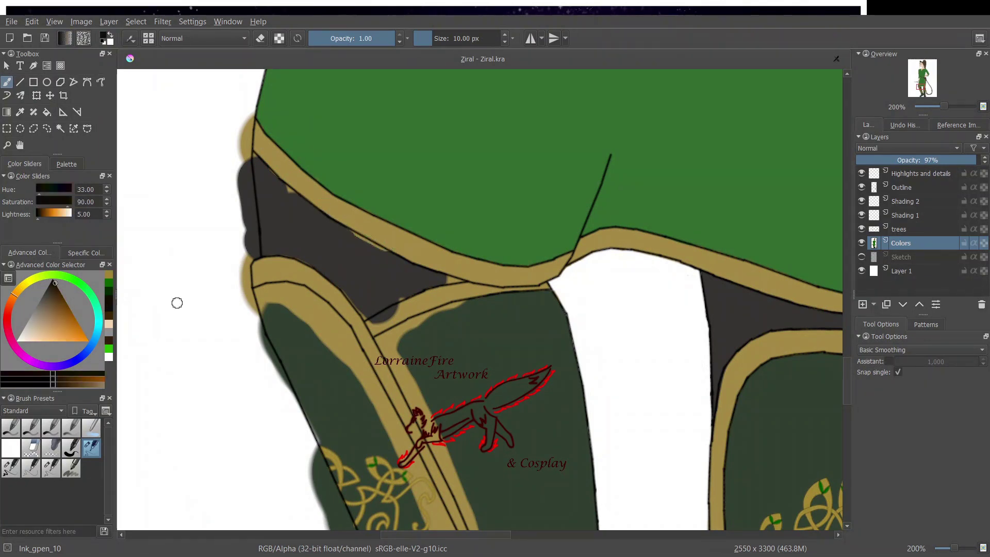
mouse_move(283, 251)
left_mouse_down()
mouse_move(344, 286)
mouse_move(364, 316)
mouse_move(453, 290)
mouse_move(357, 240)
left_mouse_up()
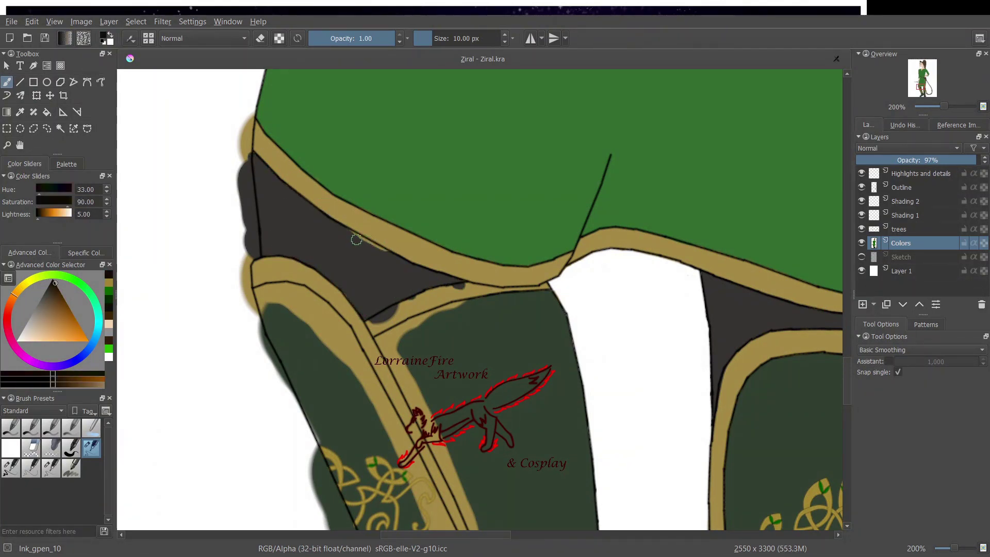
left_click(108, 283)
left_click_drag(374, 322, 420, 300)
Step: Fill the left boot's upper panels with dark green up to the gold trim and erase the spill outside the leg's outer edge
left_click(109, 300)
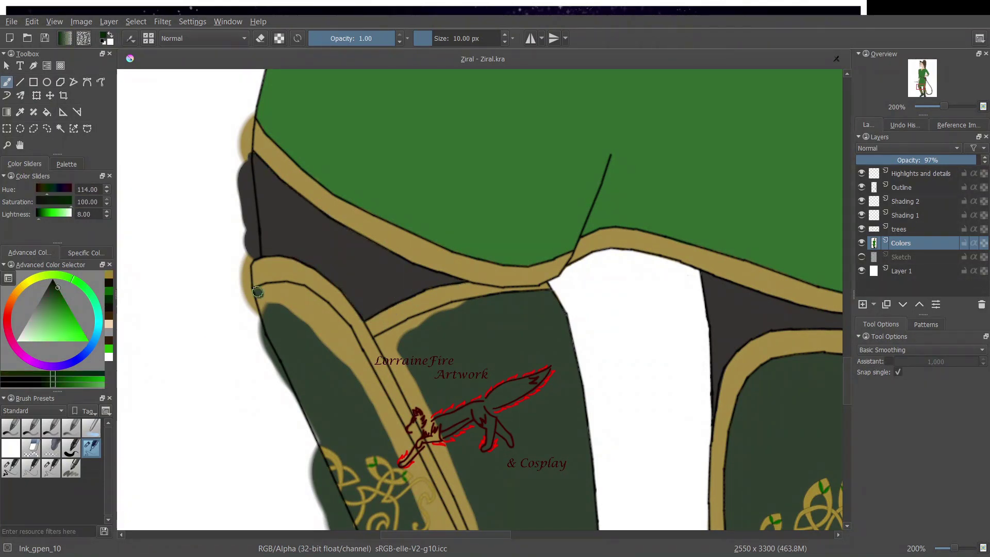
mouse_move(263, 311)
left_mouse_down()
mouse_move(301, 290)
mouse_move(342, 324)
mouse_move(368, 375)
mouse_move(314, 326)
mouse_move(309, 301)
mouse_move(292, 313)
mouse_move(368, 388)
mouse_move(312, 412)
mouse_move(381, 415)
mouse_move(363, 363)
mouse_move(449, 529)
mouse_move(418, 482)
mouse_move(377, 338)
mouse_move(451, 307)
mouse_move(388, 340)
mouse_move(474, 529)
mouse_move(402, 345)
left_mouse_up()
key("slash")
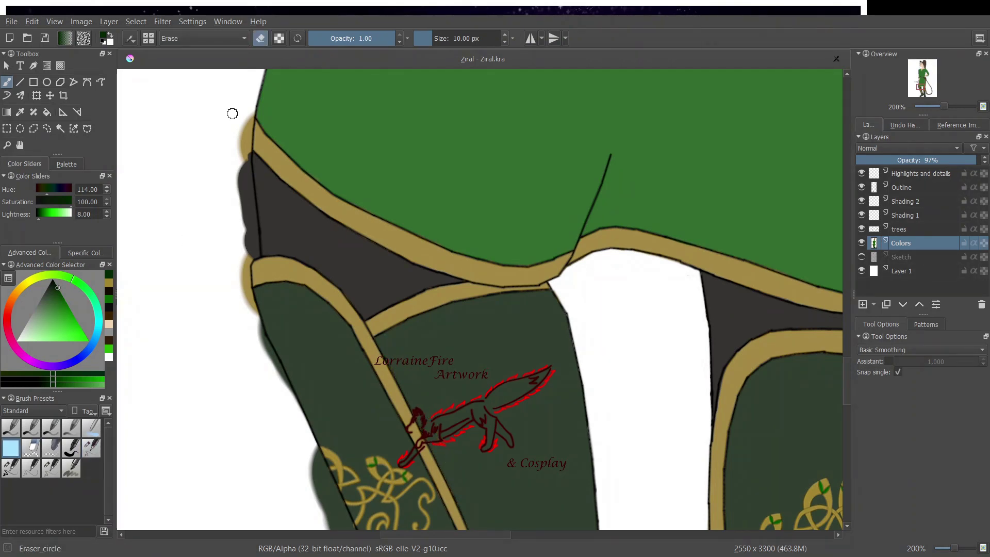
mouse_move(232, 110)
left_mouse_down()
mouse_move(250, 305)
mouse_move(346, 520)
mouse_move(317, 475)
left_mouse_up()
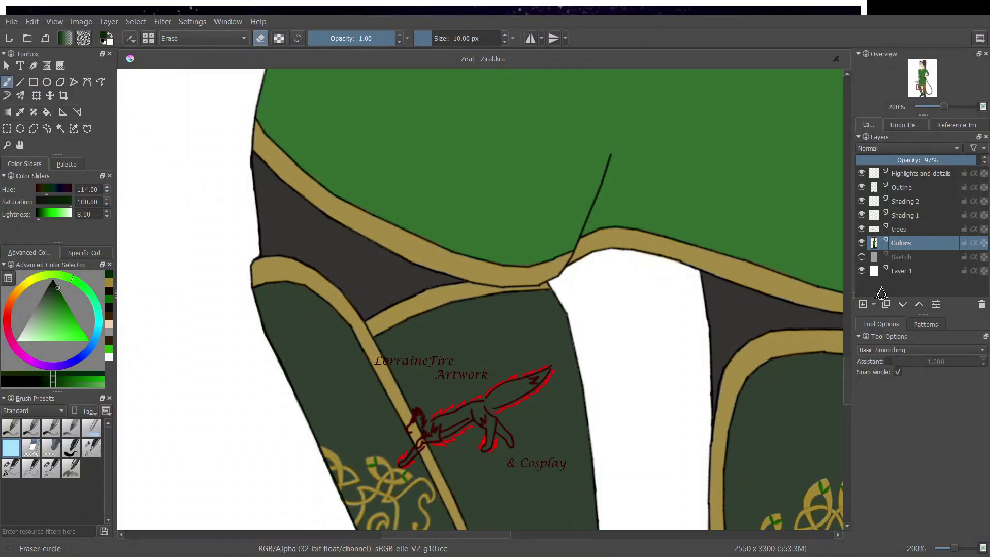
Step: Repaint the left boot's shaft in dark green on both sides of the narrow gold trim down to its point
left_click_drag(847, 374, 857, 420)
left_click_drag(393, 534, 425, 523)
key("slash")
mouse_move(255, 93)
left_mouse_down()
mouse_move(281, 147)
mouse_move(297, 152)
mouse_move(336, 276)
mouse_move(418, 429)
mouse_move(439, 408)
mouse_move(431, 421)
left_mouse_up()
mouse_move(305, 96)
left_mouse_down()
mouse_move(427, 410)
mouse_move(432, 365)
mouse_move(372, 261)
left_mouse_up()
Step: Erase the dark green and gold spill outside the left boot's shaft and between the two boots on the Colors layer
key("slash")
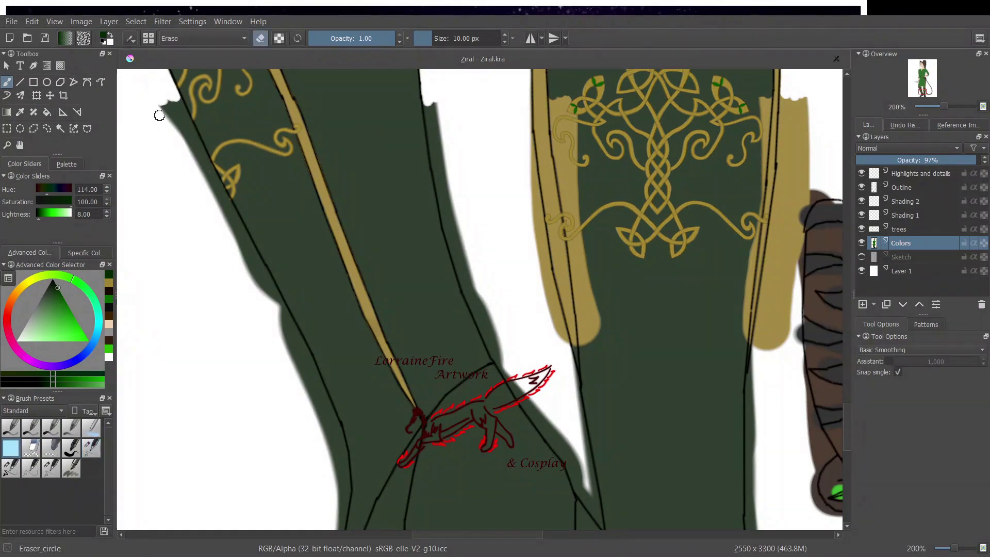
mouse_move(161, 110)
left_mouse_down()
mouse_move(206, 181)
mouse_move(206, 167)
mouse_move(258, 274)
mouse_move(215, 208)
left_mouse_up()
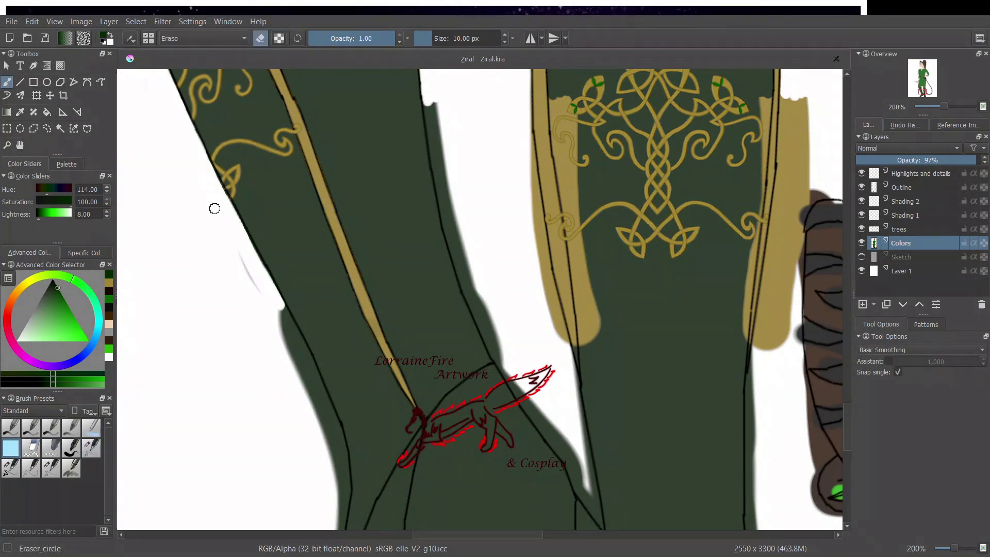
left_click(902, 187)
left_click(918, 244)
mouse_move(281, 325)
left_mouse_down()
mouse_move(343, 462)
mouse_move(340, 523)
mouse_move(281, 328)
left_mouse_up()
left_click_drag(595, 516, 570, 462)
mouse_move(430, 103)
left_mouse_down()
mouse_move(427, 93)
mouse_move(454, 248)
mouse_move(495, 356)
mouse_move(550, 437)
mouse_move(469, 250)
left_mouse_up()
mouse_move(525, 75)
left_mouse_down()
mouse_move(534, 193)
mouse_move(593, 506)
left_mouse_up()
Step: Extend the right boot's gold side trims down to their points and fill the shaft inside them with dark green around the knotwork
key("slash")
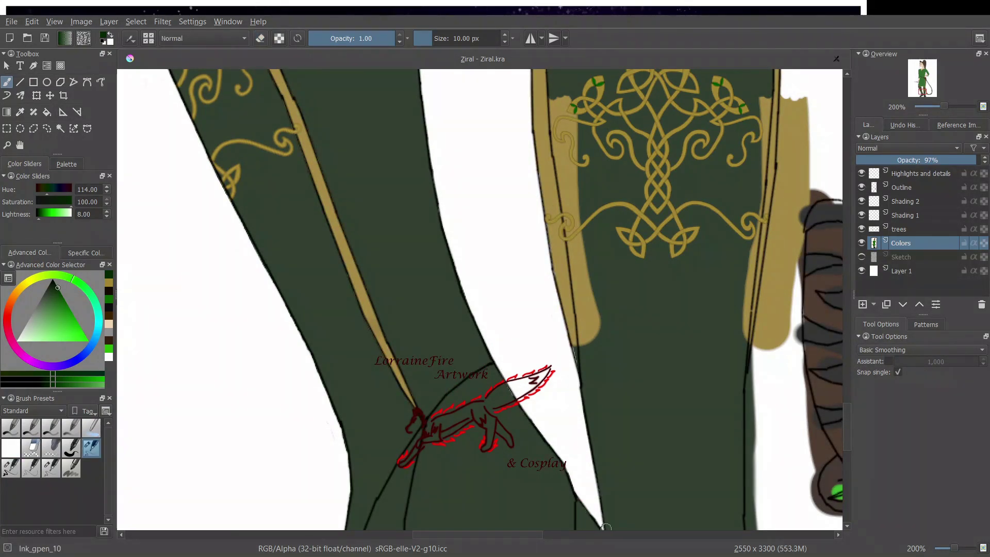
left_click_drag(467, 535, 530, 535)
left_click(233, 327, "ctrl")
left_click_drag(226, 339, 235, 367)
left_click_drag(396, 336, 388, 382)
left_click(276, 329, "ctrl")
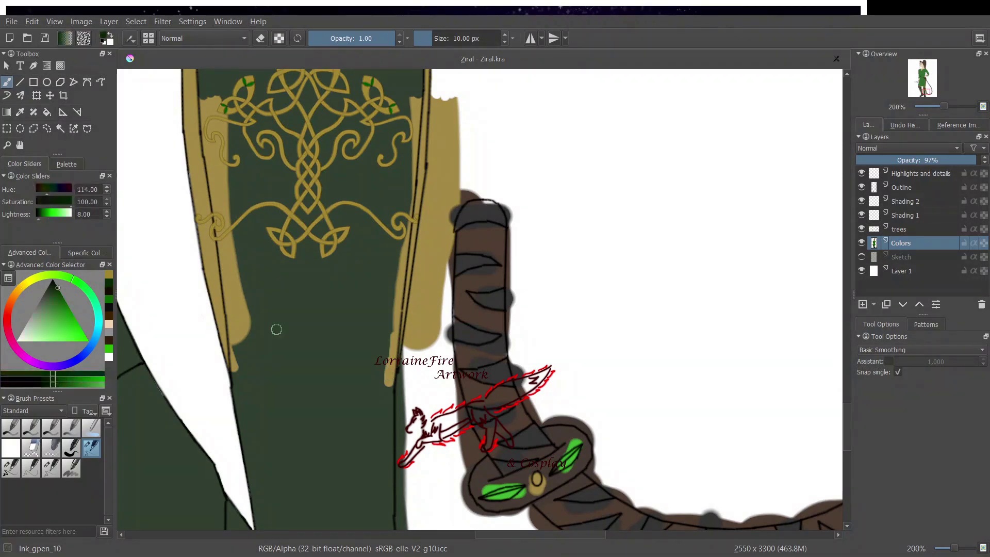
mouse_move(235, 358)
left_mouse_down()
mouse_move(204, 103)
mouse_move(230, 312)
mouse_move(233, 145)
mouse_move(415, 120)
mouse_move(387, 386)
mouse_move(407, 454)
mouse_move(408, 526)
left_mouse_up()
Step: Erase the gold spill beside the right boot and the brown and grey spill around the tail's tip
left_click(10, 447)
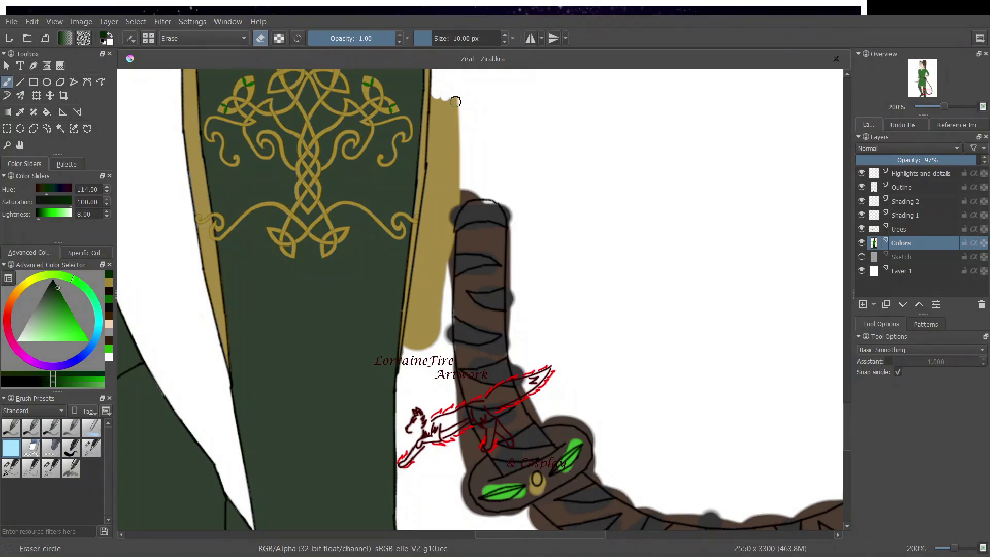
left_click_drag(437, 94, 417, 283)
key("ctrl+z")
mouse_move(407, 353)
left_mouse_down()
mouse_move(429, 198)
mouse_move(463, 97)
mouse_move(433, 336)
mouse_move(436, 205)
mouse_move(454, 203)
mouse_move(513, 288)
mouse_move(570, 419)
mouse_move(593, 445)
left_mouse_up()
Step: Repaint the tail's brown areas between the dark stripes from the tip down to just past the band
left_click_drag(545, 536, 595, 543)
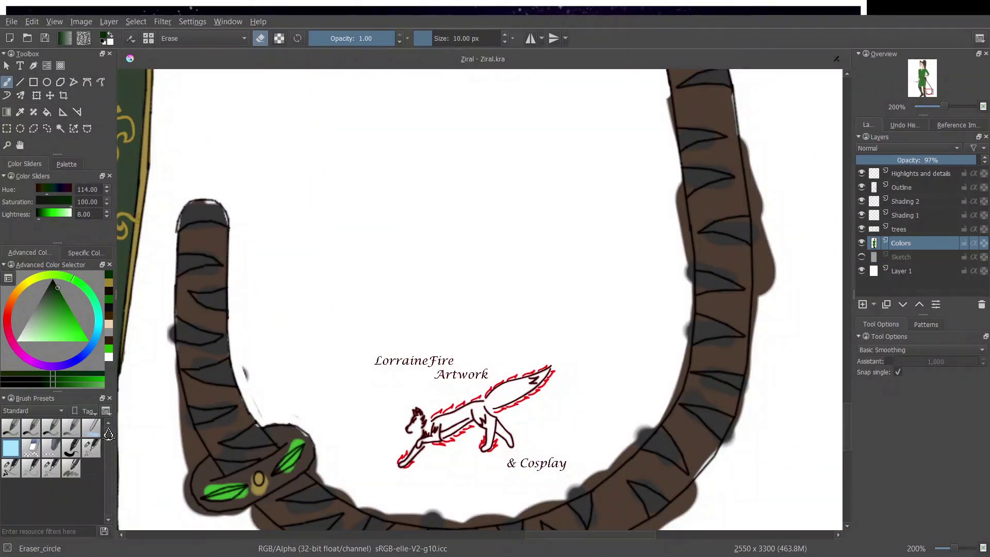
left_click(91, 448)
left_click(109, 316)
left_click_drag(195, 229, 215, 230)
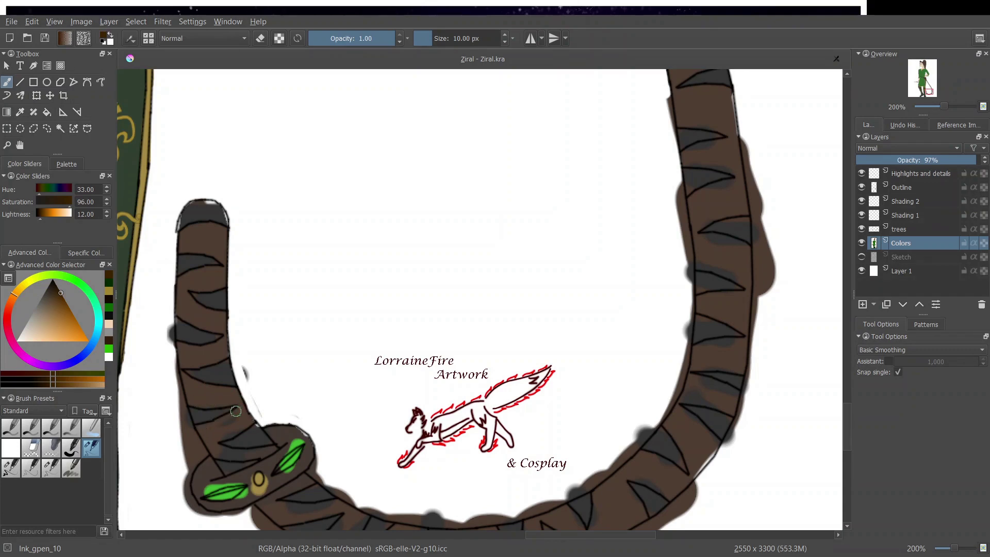
left_click_drag(295, 487, 334, 507)
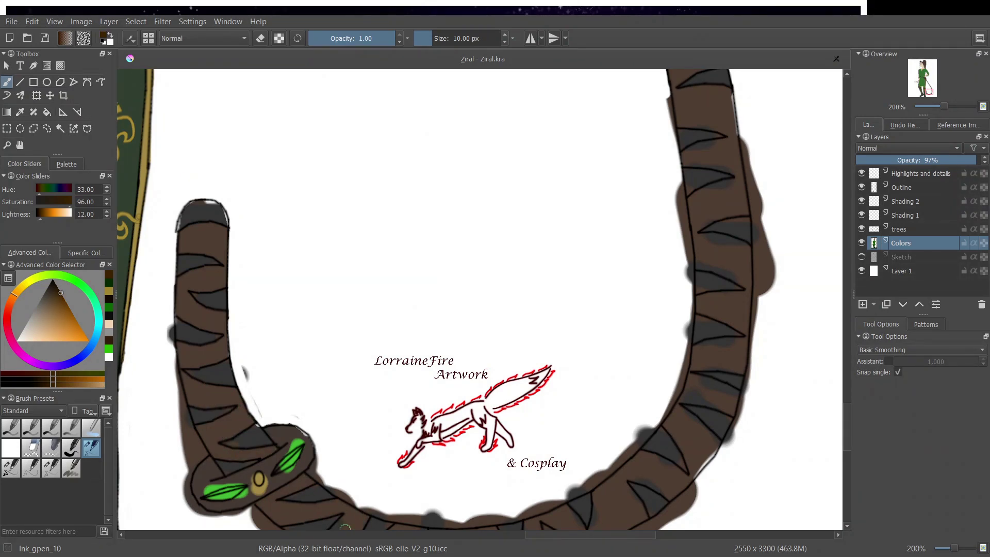
Step: Fill the tail's tip with dark grey up to the outline and clean up the band's green leaves within their outlines
left_click(109, 315)
left_click(51, 468)
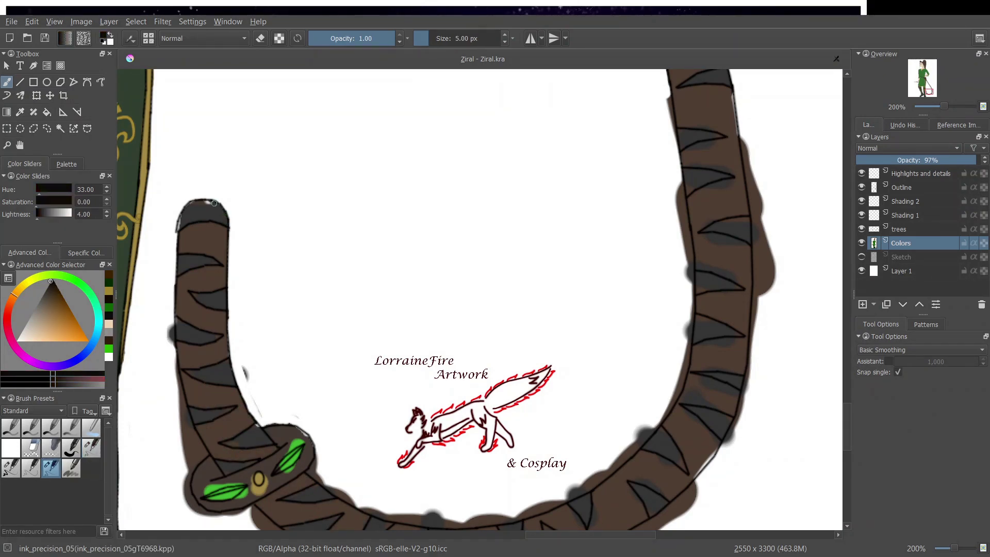
left_click_drag(182, 217, 176, 231)
left_click(109, 307)
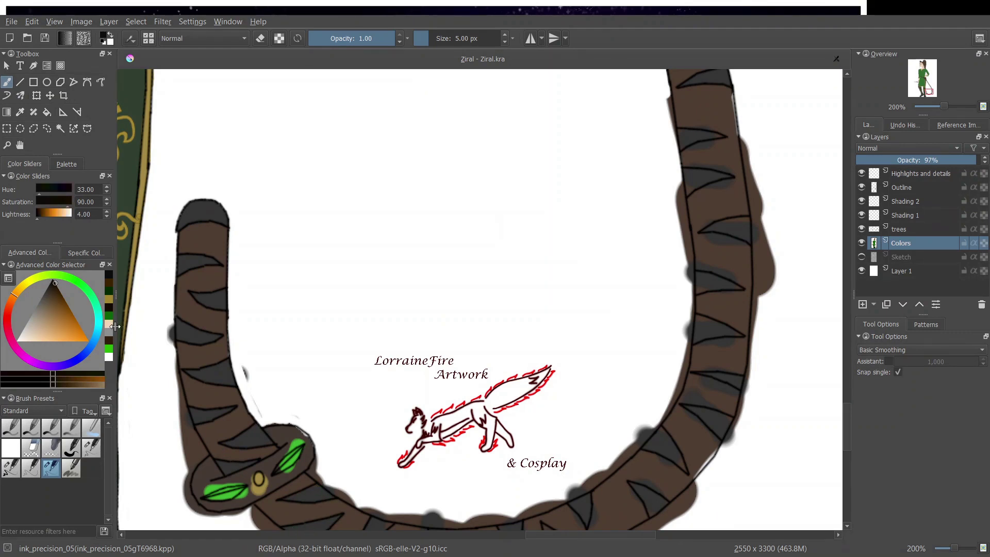
left_click(109, 355)
left_click_drag(291, 444, 287, 454)
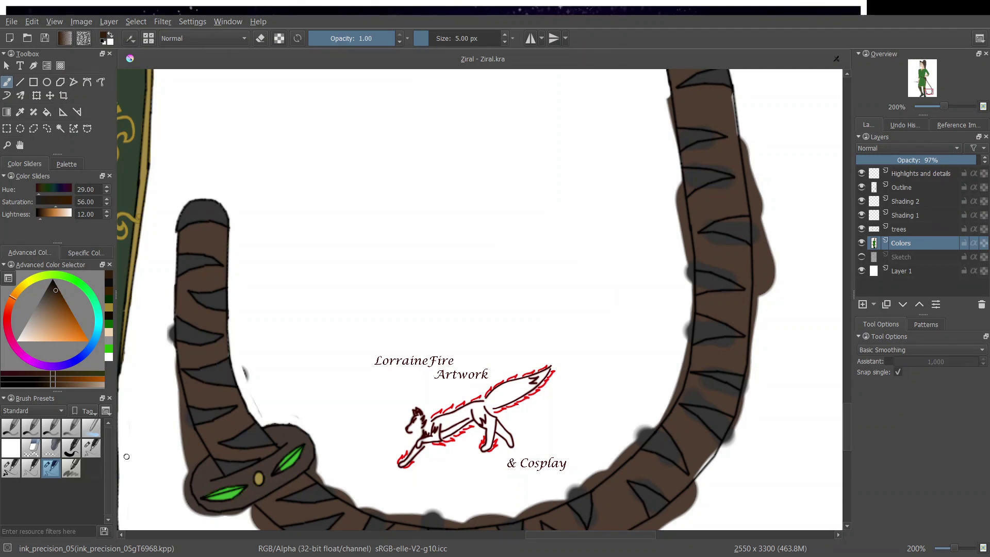
Step: Erase the brown and grey spill around the tail's band and along both sides of the tail's curve
left_click(12, 448)
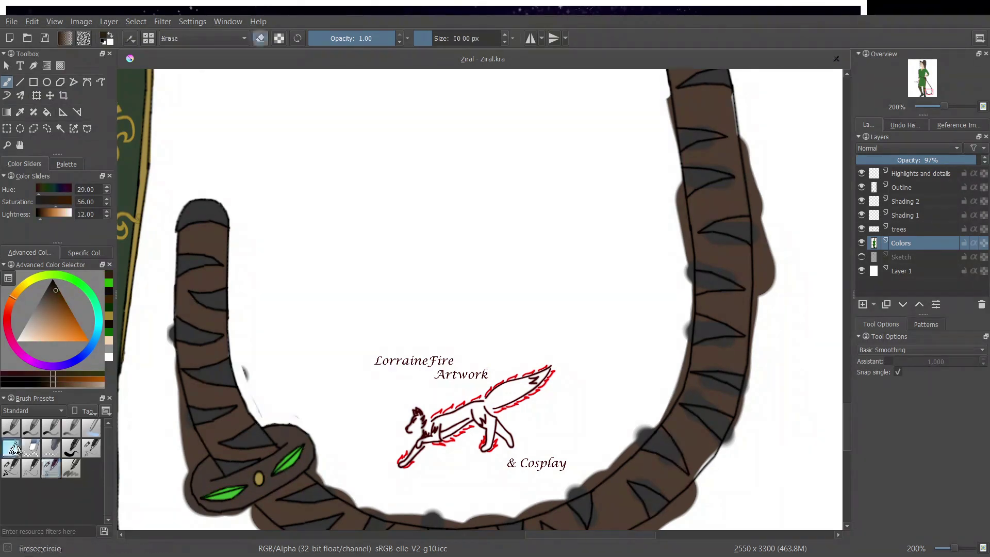
mouse_move(169, 324)
left_mouse_down()
mouse_move(196, 513)
mouse_move(188, 462)
left_mouse_up()
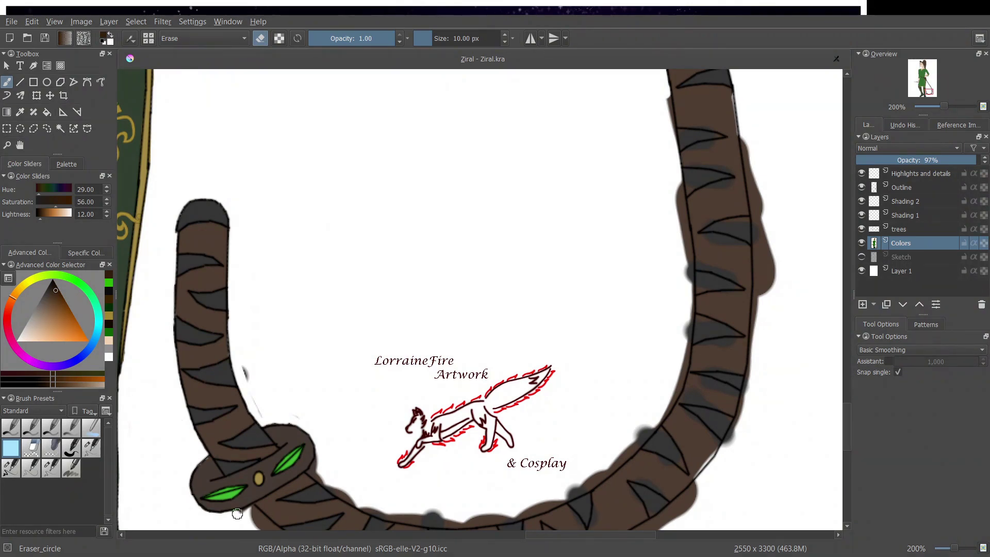
mouse_move(237, 514)
left_mouse_down()
mouse_move(269, 528)
mouse_move(280, 521)
left_mouse_up()
left_click(91, 448)
left_click(109, 291)
left_click(108, 300)
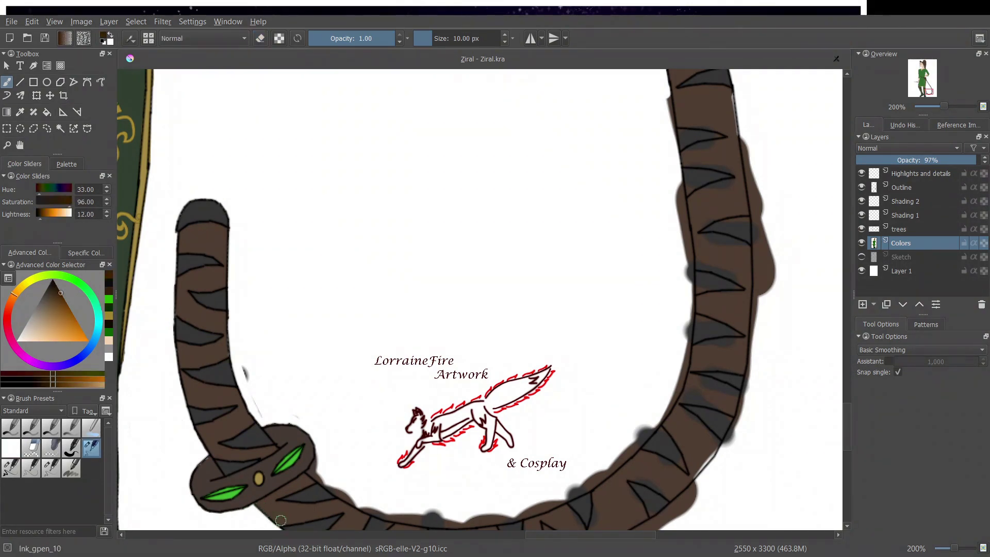
left_click(214, 483, "ctrl")
left_click(7, 451)
left_click_drag(243, 362, 248, 382)
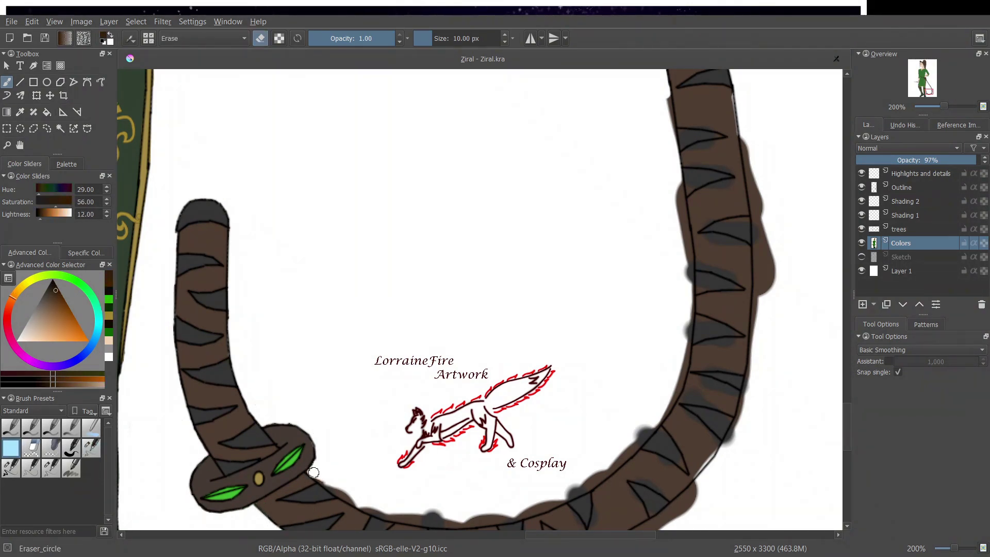
mouse_move(314, 473)
left_mouse_down()
mouse_move(392, 519)
mouse_move(510, 521)
mouse_move(443, 518)
left_mouse_up()
mouse_move(665, 87)
left_mouse_down()
mouse_move(691, 315)
mouse_move(619, 456)
mouse_move(537, 508)
mouse_move(613, 458)
mouse_move(699, 483)
mouse_move(753, 357)
mouse_move(754, 155)
mouse_move(777, 265)
left_mouse_up()
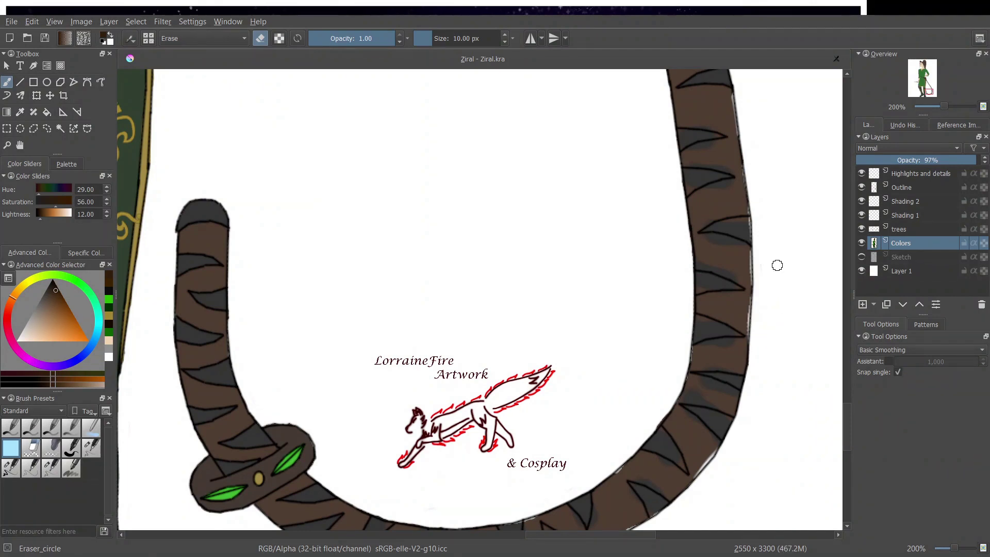
Step: Repaint the brown between the stripes on the tail's right-hand curve, filling the gaps inside the outline and touching up the dark grey stripes
key("slash")
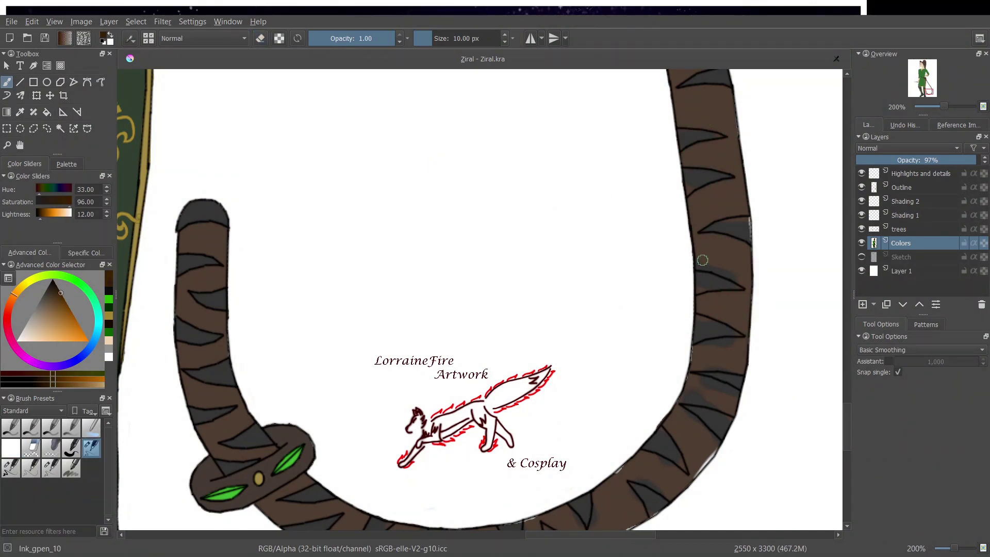
left_click_drag(733, 395, 691, 384)
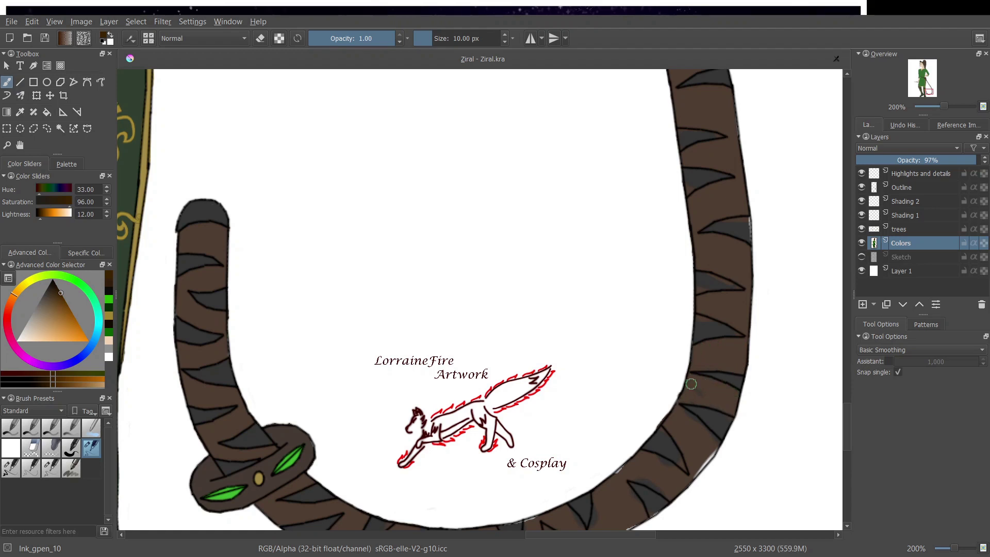
left_click_drag(698, 467, 716, 438)
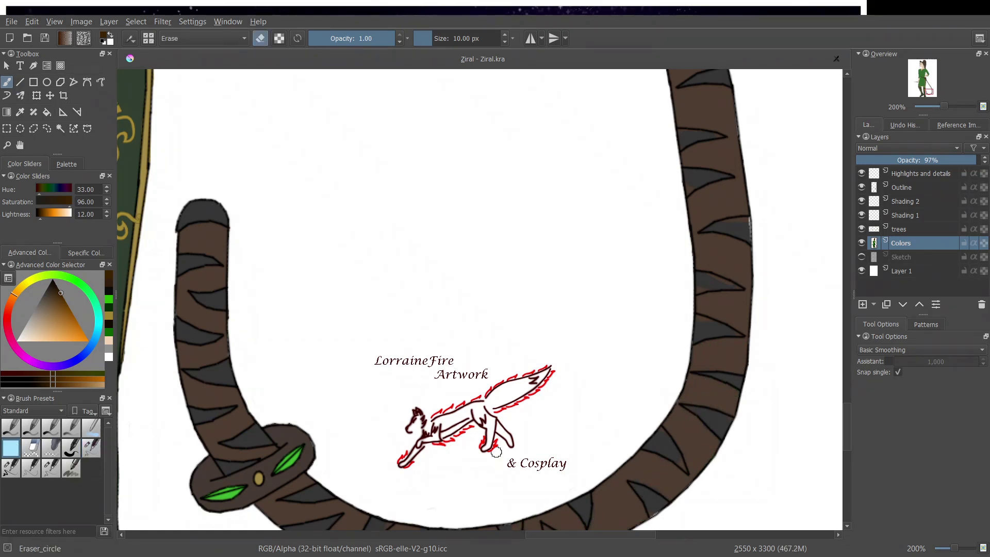
left_click(51, 468)
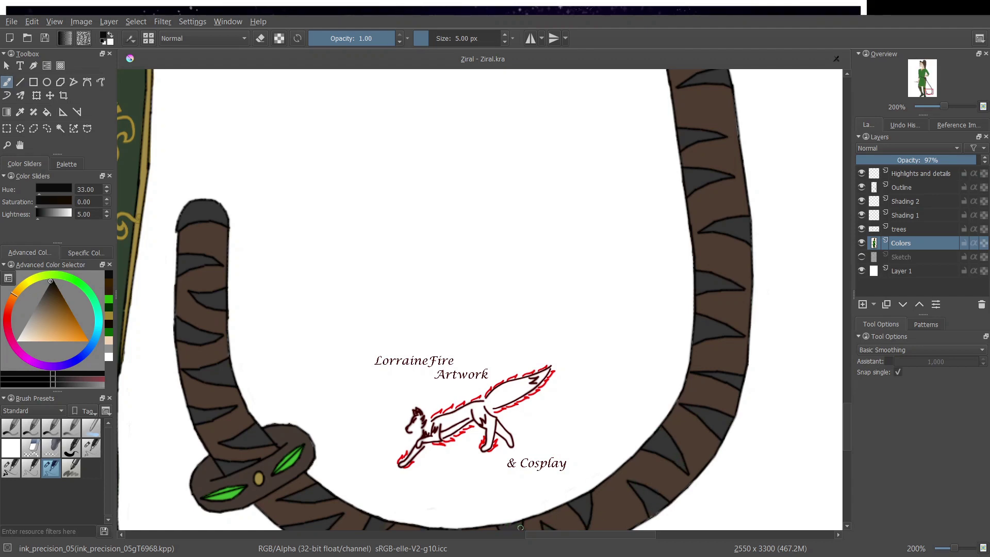
Step: Erase the brown and grey spill beneath the tail's lowest curve and touch up its stripes in dark grey
left_click_drag(847, 423, 846, 456)
left_click(92, 447)
left_click(108, 283)
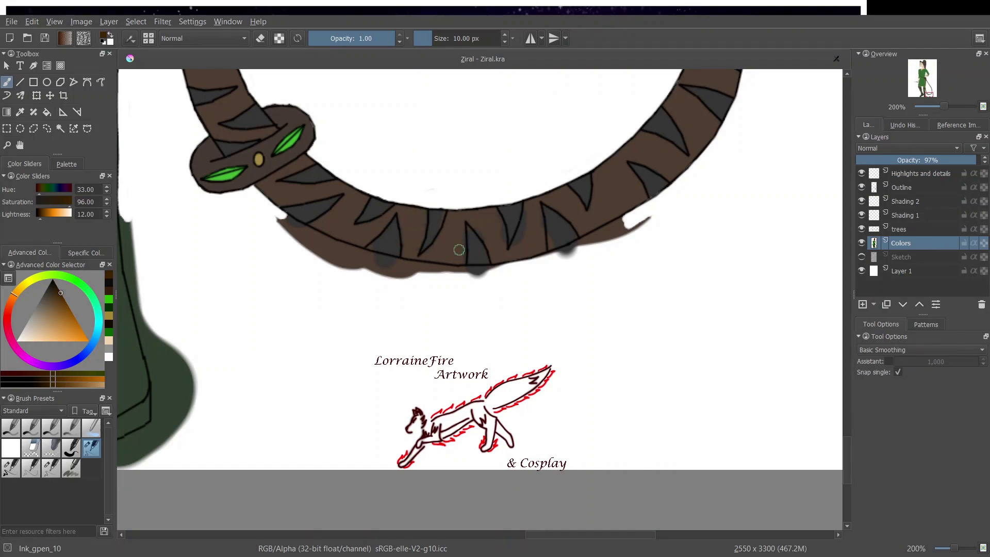
left_click(11, 447)
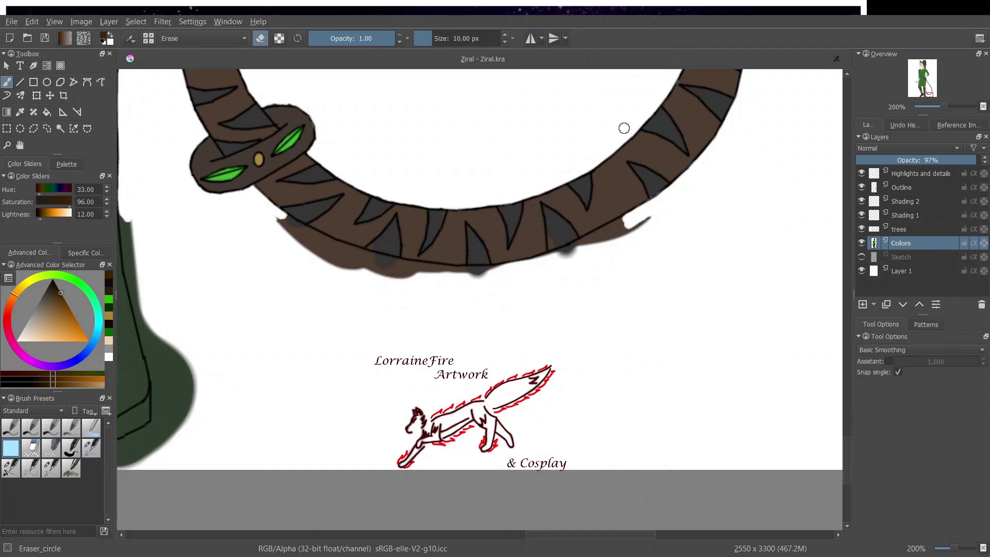
mouse_move(307, 235)
left_mouse_down()
mouse_move(294, 225)
mouse_move(325, 261)
mouse_move(355, 266)
left_mouse_up()
mouse_move(597, 243)
left_mouse_down()
mouse_move(564, 252)
mouse_move(643, 227)
mouse_move(611, 234)
left_mouse_up()
mouse_move(369, 257)
left_mouse_down()
mouse_move(453, 271)
mouse_move(378, 263)
left_mouse_up()
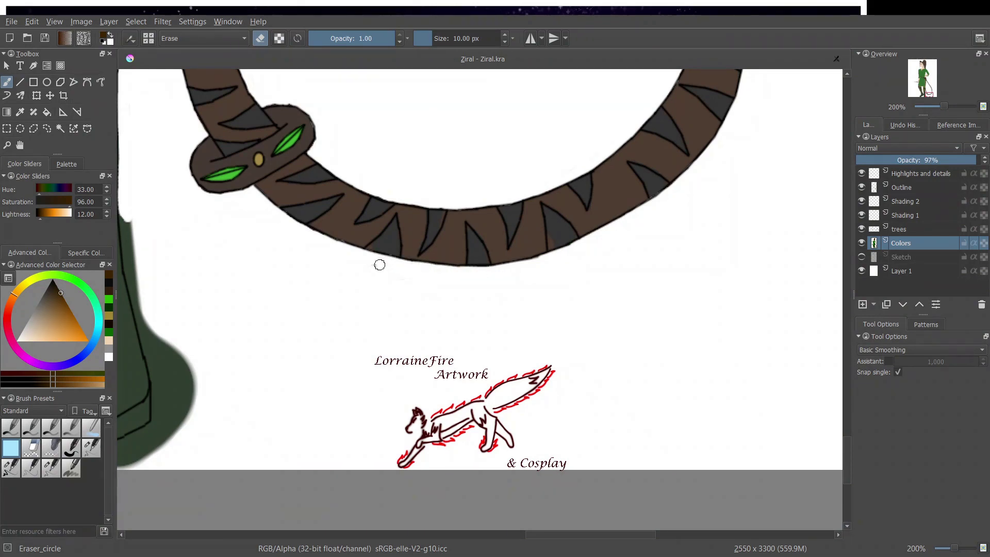
left_click(51, 468)
left_click(295, 221, "ctrl")
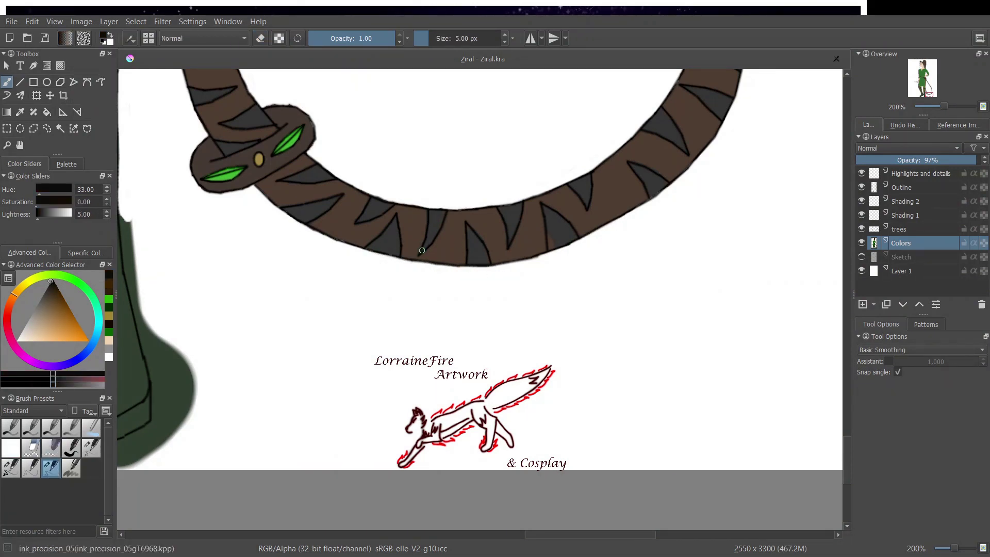
Step: Erase the dark green spill around the feet and soles of both boots
left_click_drag(537, 537, 427, 536)
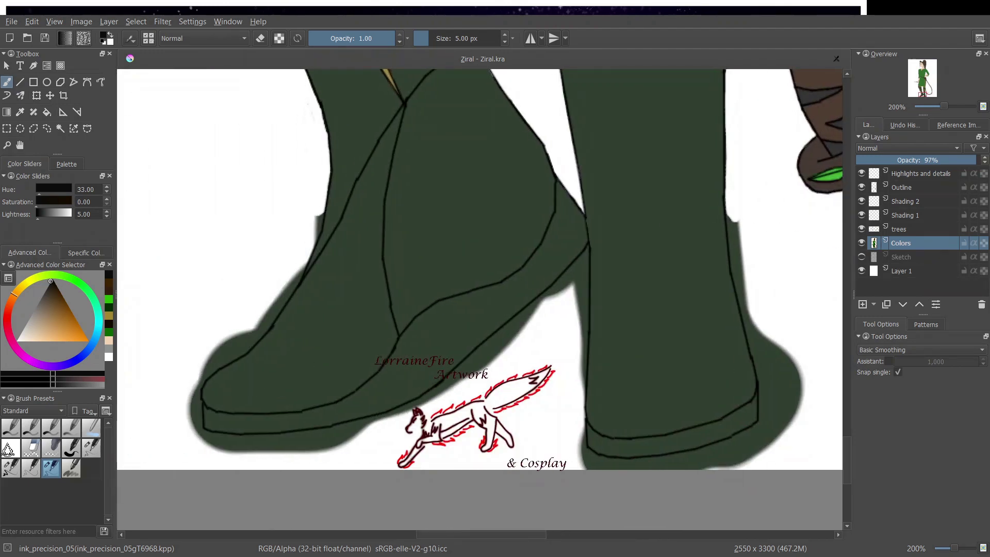
left_click(10, 448)
mouse_move(316, 115)
left_mouse_down()
mouse_move(306, 249)
mouse_move(208, 371)
mouse_move(195, 436)
mouse_move(287, 446)
mouse_move(446, 384)
mouse_move(568, 281)
mouse_move(582, 309)
mouse_move(580, 436)
left_mouse_up()
mouse_move(544, 305)
left_mouse_down()
mouse_move(592, 464)
mouse_move(741, 462)
mouse_move(662, 460)
mouse_move(738, 212)
mouse_move(763, 404)
mouse_move(808, 401)
left_mouse_up()
Step: Fill the remaining white gaps along the toes, heel and soles of both boots with dark green
left_click(91, 448)
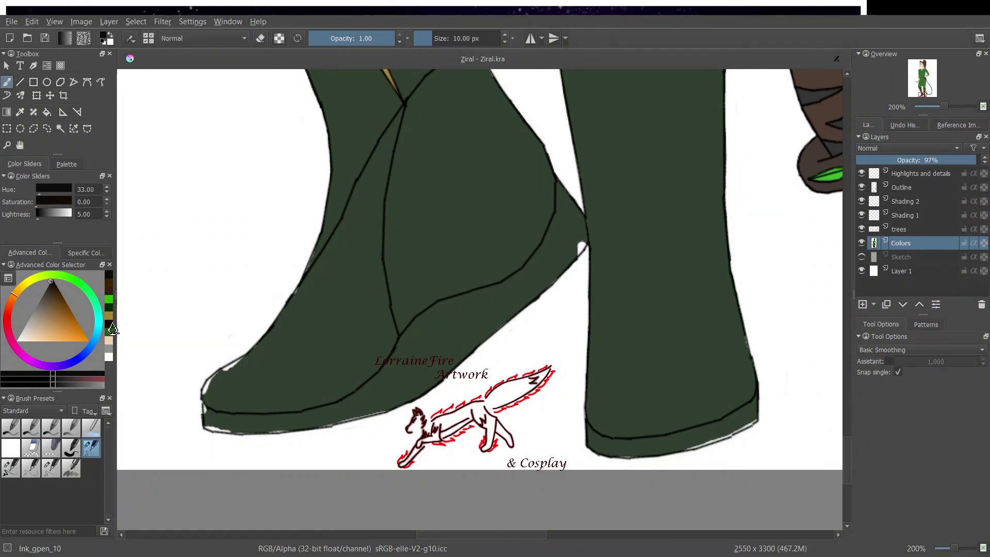
left_click(109, 308)
left_click_drag(209, 407, 219, 377)
left_click_drag(311, 293, 282, 322)
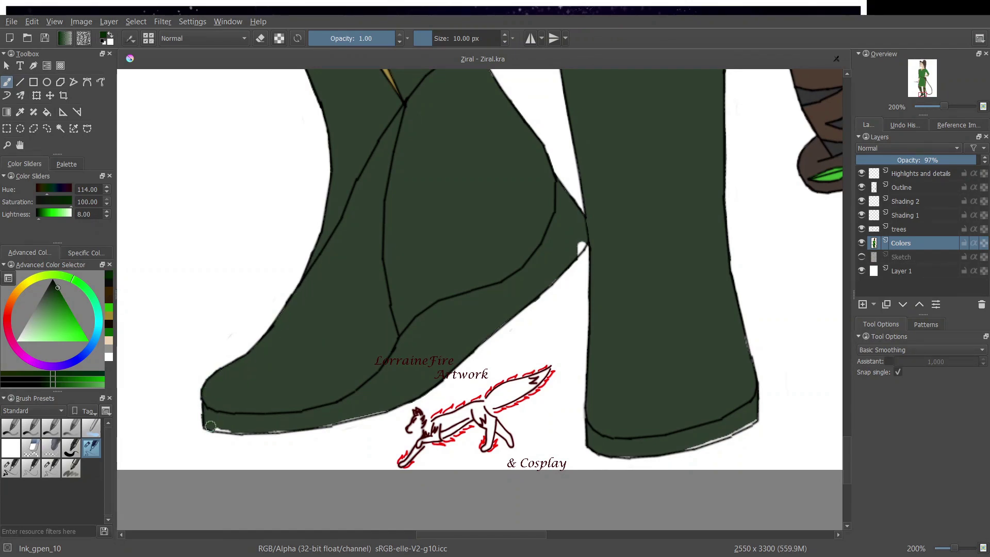
mouse_move(211, 426)
left_mouse_down()
mouse_move(259, 434)
mouse_move(384, 414)
left_mouse_up()
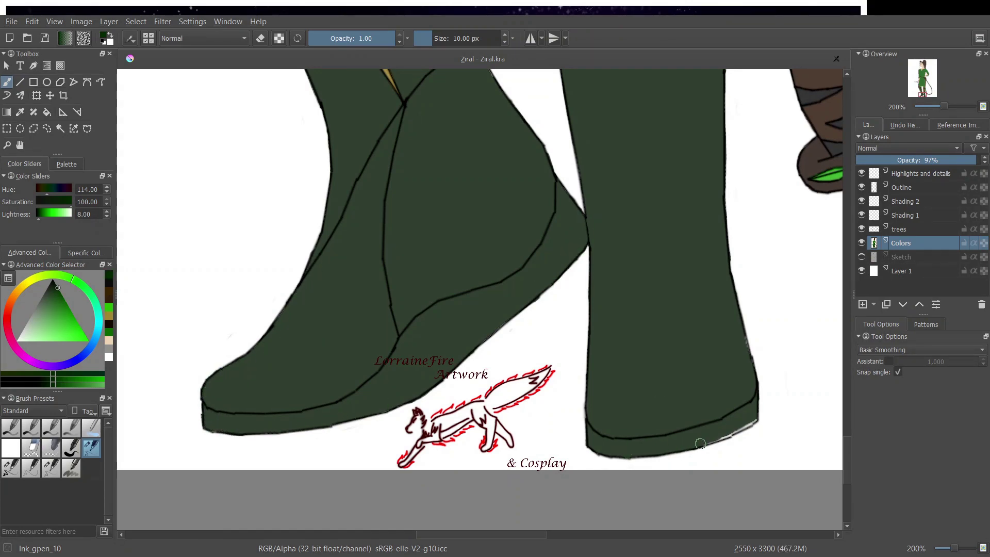
left_click_drag(701, 444, 755, 419)
Step: Add a new layer named "leaves and vines" directly above the trees layer and hide the white background Layer 1
key("minus")
key("minus")
key("minus")
key("minus")
scroll(648, 305, "up", 8)
left_click(864, 305)
left_click_drag(907, 241, 909, 225)
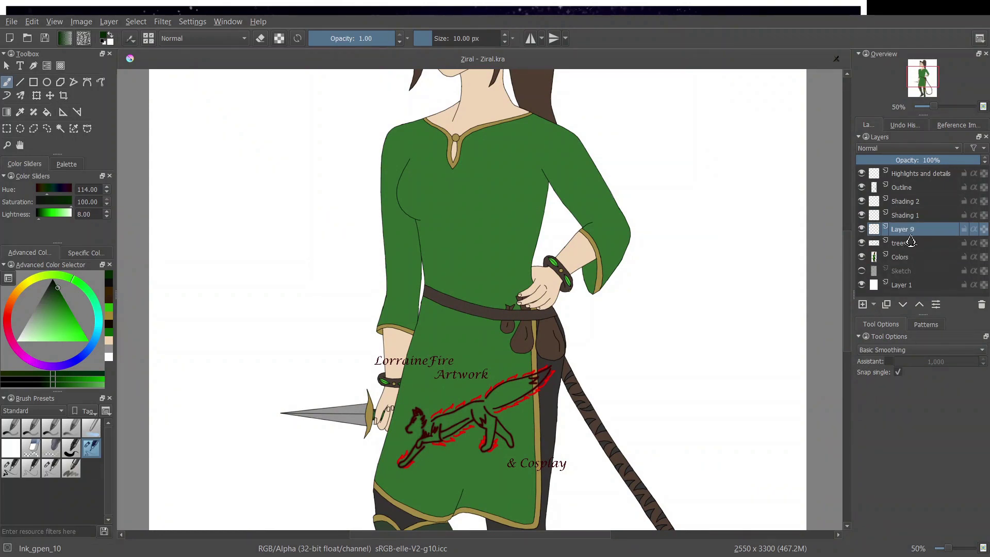
double_click(904, 230)
type("leaves and vines")
key("Return")
left_click(861, 284)
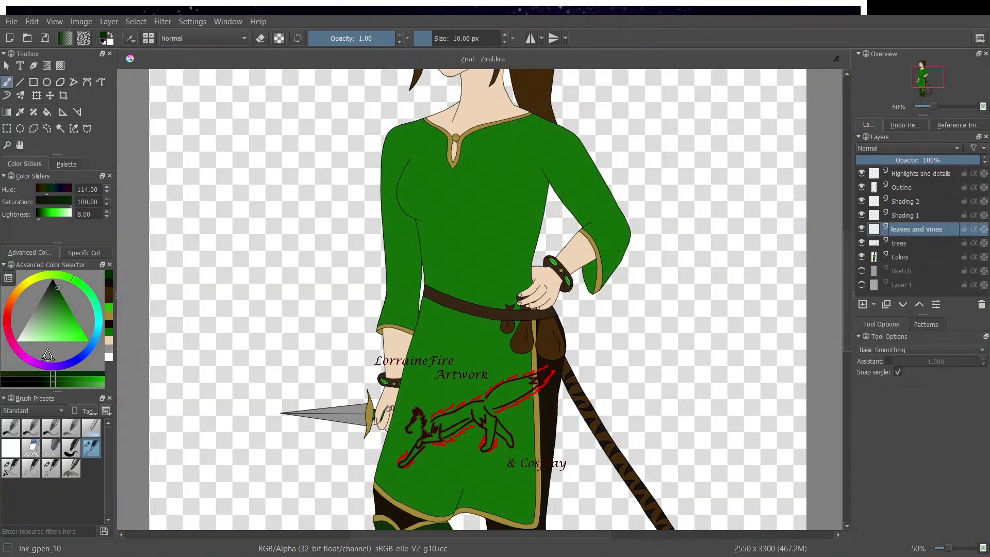
Step: Paint dark green vines with the 25 px ink pen on the bent arm's sleeve and the adjacent side of the chest
left_click(11, 468)
left_click_drag(535, 111, 609, 167)
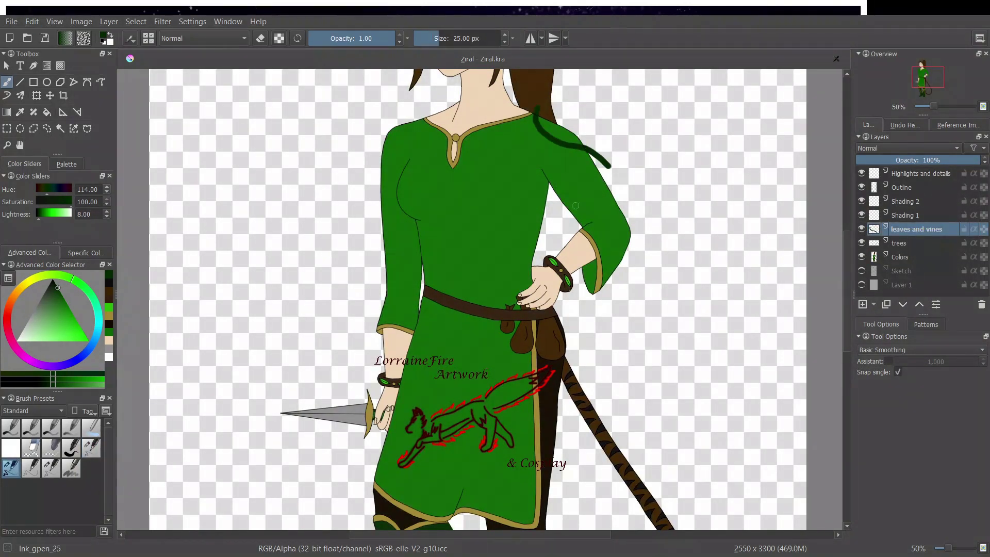
left_click_drag(563, 212, 578, 232)
left_click_drag(592, 257, 640, 253)
left_click_drag(485, 120, 546, 233)
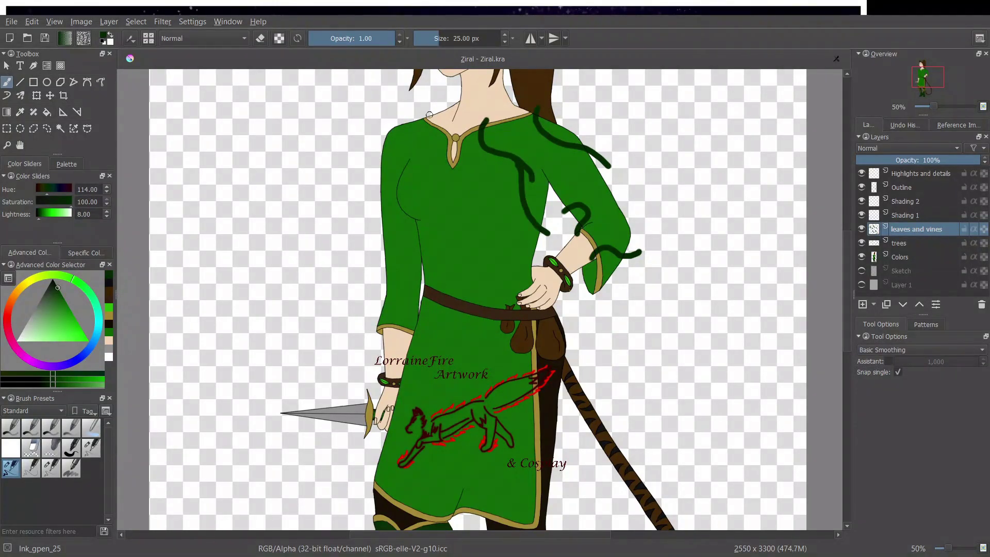
Step: Paint branching dark green vines from the collar down the dagger arm's sleeve, undoing and redrawing a stroke near the cuff
left_click_drag(429, 114, 407, 246)
left_click_drag(380, 290, 372, 313)
left_click_drag(421, 263, 418, 329)
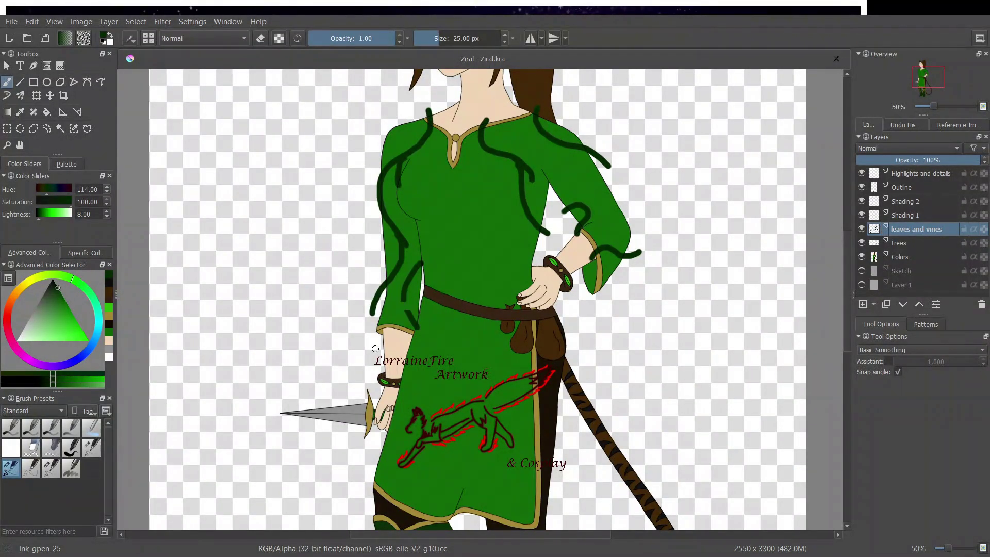
left_click(31, 22)
left_click(31, 32)
mouse_move(426, 246)
left_mouse_down()
mouse_move(430, 329)
mouse_move(381, 331)
left_mouse_up()
Step: Erase the vine paint that extends past the sleeves, cuffs, collar and shoulders with the circle eraser at 37.70 px
left_click(11, 448)
left_click_drag(433, 39, 442, 38)
mouse_move(433, 329)
left_mouse_down()
mouse_move(449, 314)
mouse_move(382, 331)
mouse_move(371, 314)
left_mouse_up()
mouse_move(375, 196)
left_mouse_down()
mouse_move(375, 179)
mouse_move(377, 222)
left_mouse_up()
left_click_drag(485, 121, 478, 124)
mouse_move(545, 246)
left_mouse_down()
mouse_move(566, 213)
mouse_move(597, 327)
mouse_move(592, 256)
mouse_move(627, 256)
left_mouse_up()
left_click_drag(535, 105, 541, 109)
left_click_drag(595, 148, 610, 166)
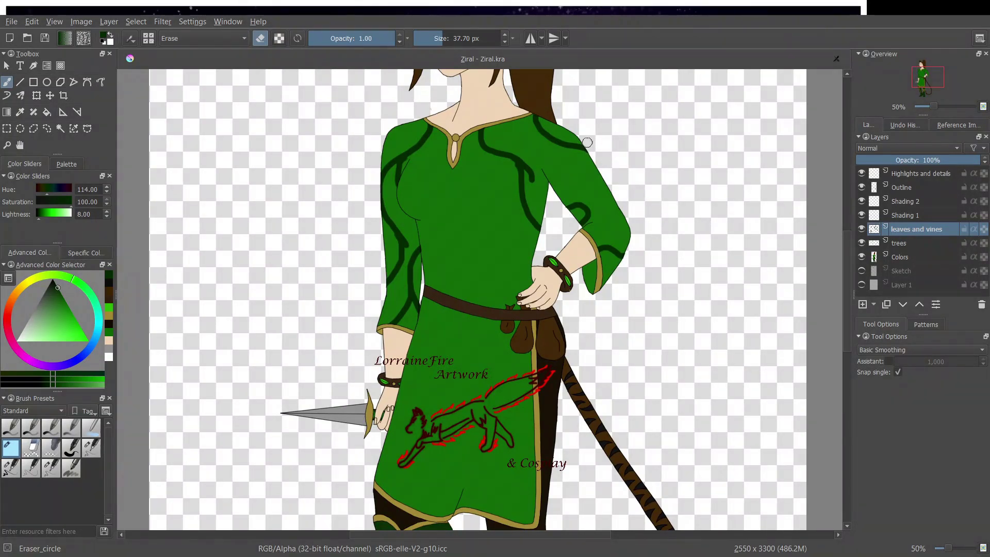
Step: Paint long 25 px dark green vines from the neckline and chest down the tunic's front to the hem
left_click(10, 469)
mouse_move(453, 159)
left_mouse_down()
mouse_move(467, 253)
mouse_move(417, 329)
left_mouse_up()
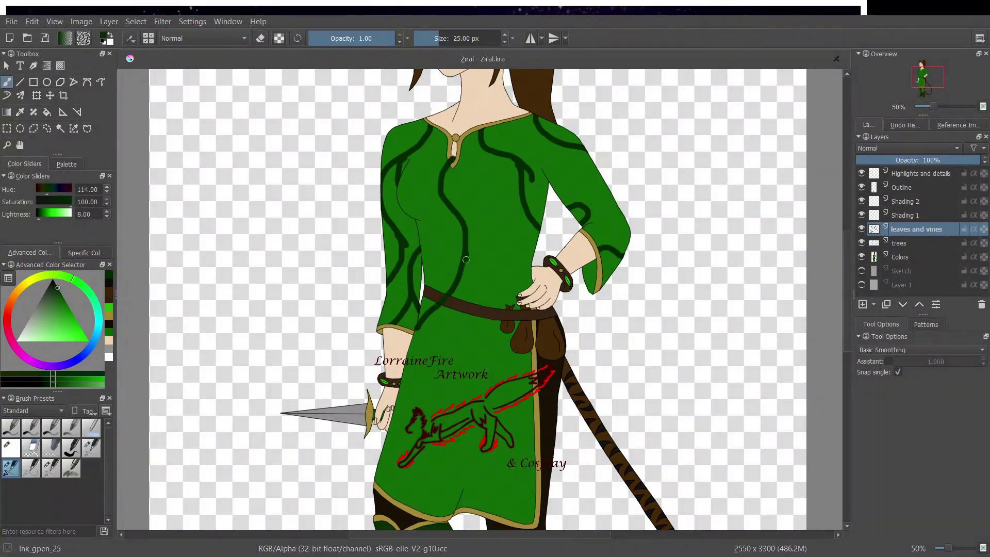
left_click_drag(467, 258, 537, 395)
left_click_drag(511, 334, 521, 527)
left_click_drag(519, 183, 536, 343)
left_click_drag(421, 228, 425, 298)
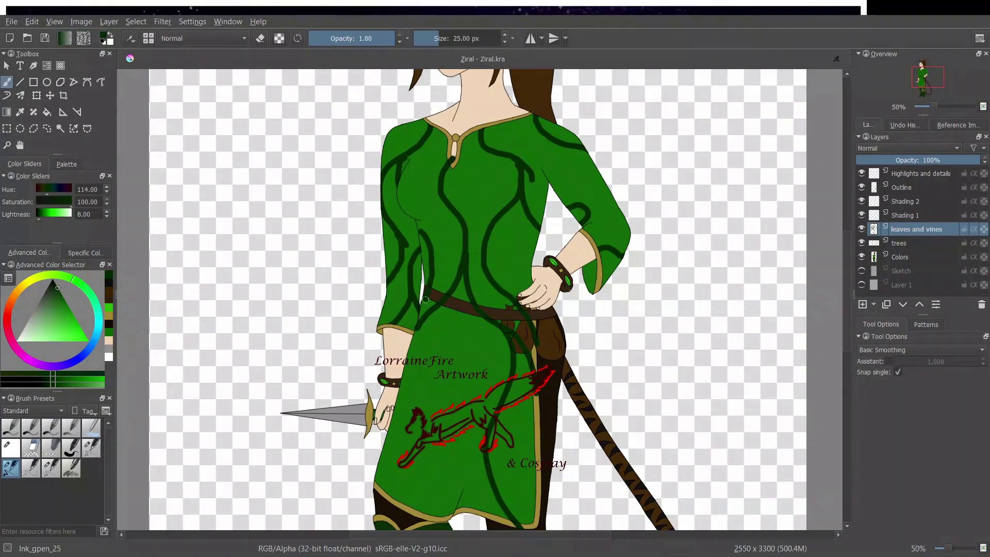
Step: Add curling vines across the tunic's skirt, plus small curls at the bent elbow and beside the hand on the hip
left_click_drag(489, 425, 434, 445)
mouse_move(403, 385)
left_mouse_down()
mouse_move(457, 366)
mouse_move(385, 412)
mouse_move(456, 528)
left_mouse_up()
mouse_move(414, 406)
left_mouse_down()
mouse_move(410, 481)
mouse_move(430, 504)
left_mouse_up()
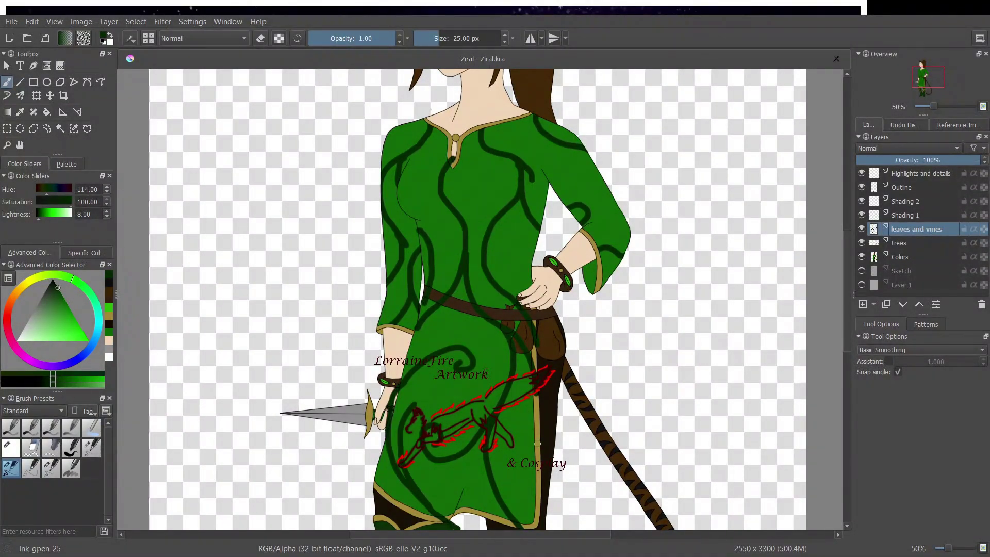
left_click_drag(599, 166, 599, 179)
left_click_drag(538, 279, 526, 263)
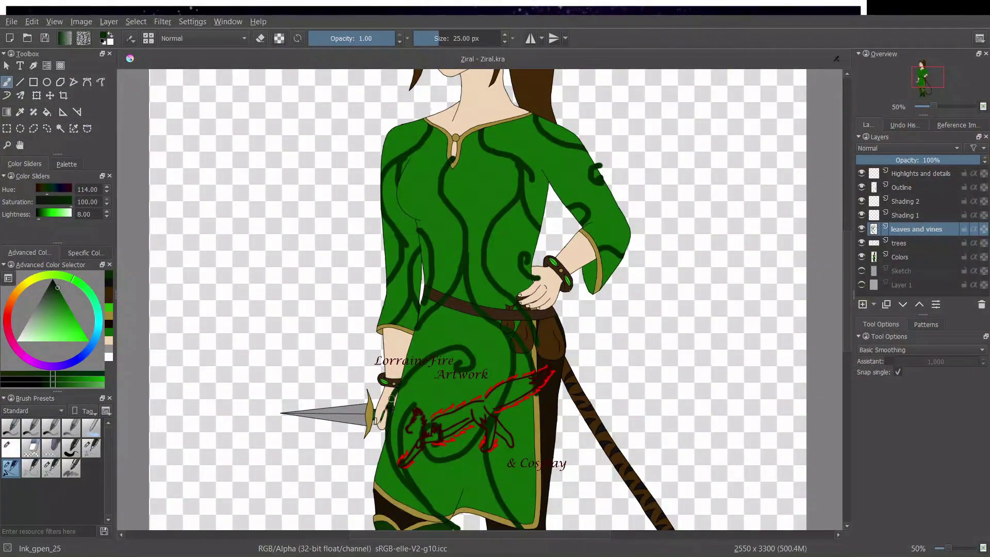
Step: Erase the vine paint covering the dagger hand, trousers, belt, pouches and the hand on the hip
left_click(10, 447)
left_click_drag(396, 379, 385, 429)
left_click_drag(534, 362, 539, 384)
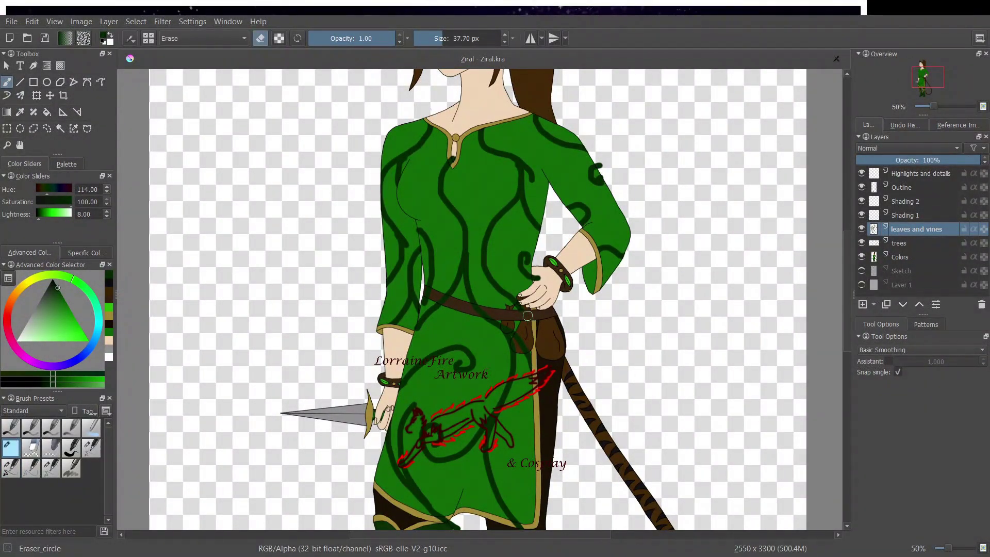
key("1")
key("bracketleft")
key("bracketleft")
key("bracketleft")
key("bracketleft")
key("bracketleft")
key("bracketleft")
key("bracketleft")
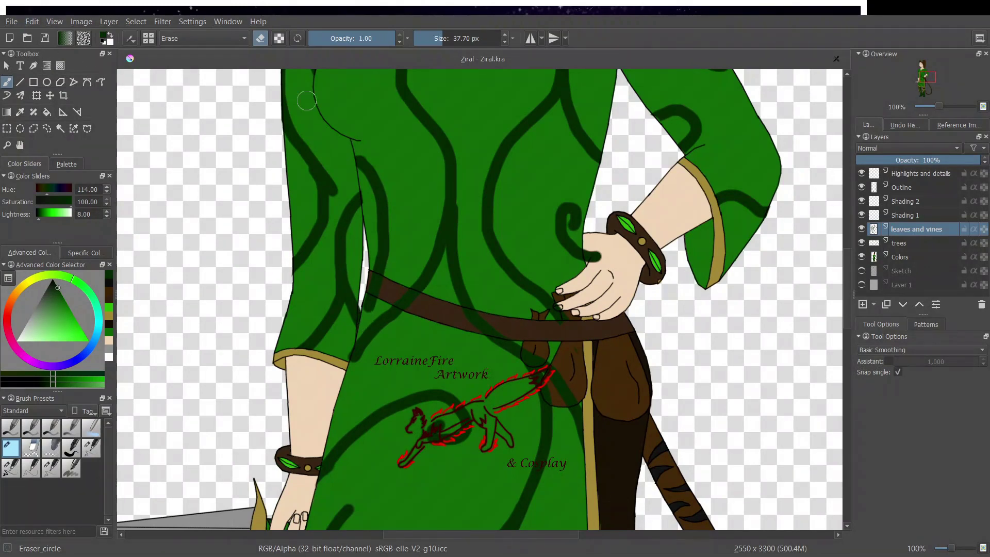
mouse_move(370, 279)
left_mouse_down()
mouse_move(396, 303)
mouse_move(409, 293)
mouse_move(556, 352)
mouse_move(524, 358)
mouse_move(573, 353)
left_mouse_up()
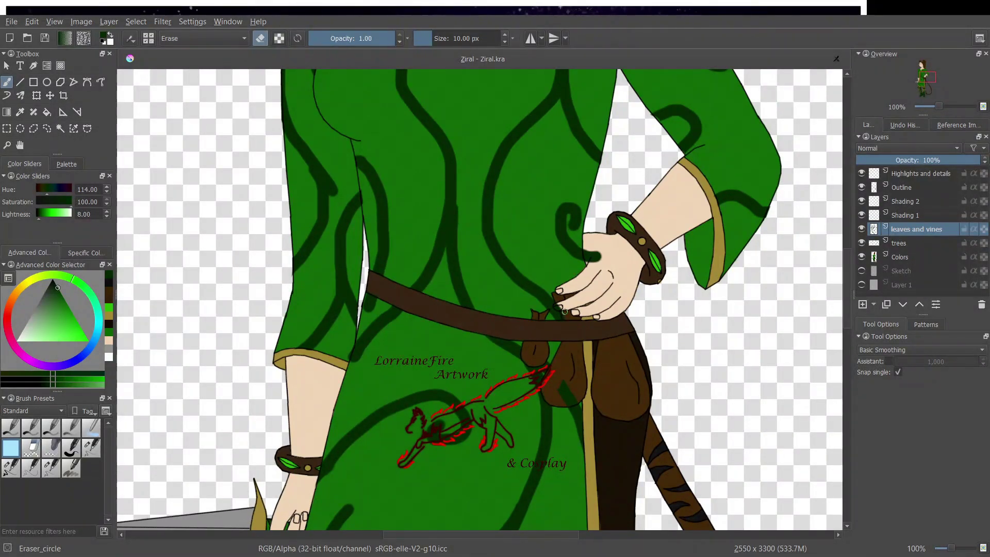
left_click_drag(586, 251, 599, 256)
mouse_move(568, 402)
left_mouse_down()
mouse_move(576, 393)
mouse_move(564, 383)
left_mouse_up()
Step: Erase the vine ends that spill below the tunic's gold hem and outside the bent elbow, using a 20.89 px eraser
left_click_drag(849, 309, 856, 372)
left_click_drag(394, 411, 430, 427)
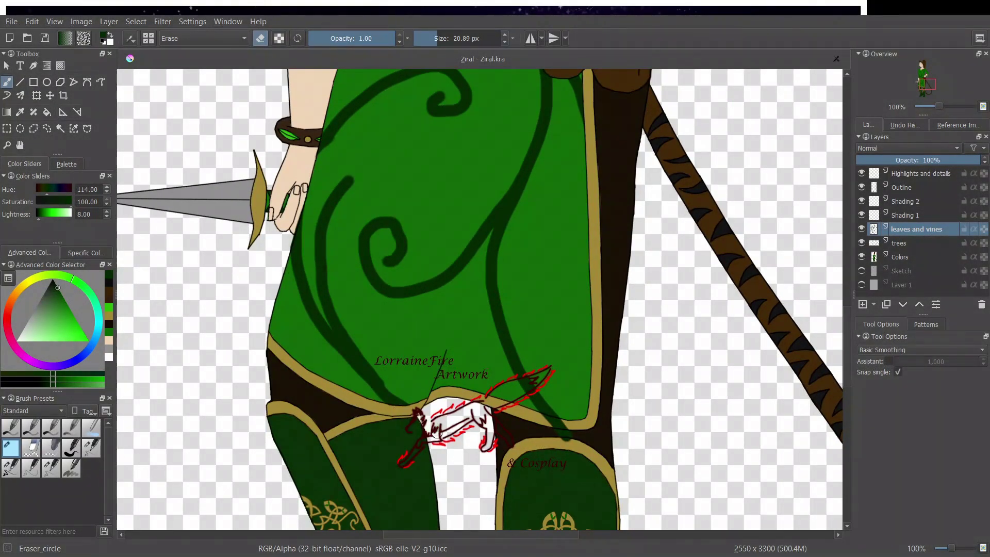
left_click_drag(564, 435, 540, 420)
scroll(539, 420, "down", 2)
scroll(539, 419, "up", 3)
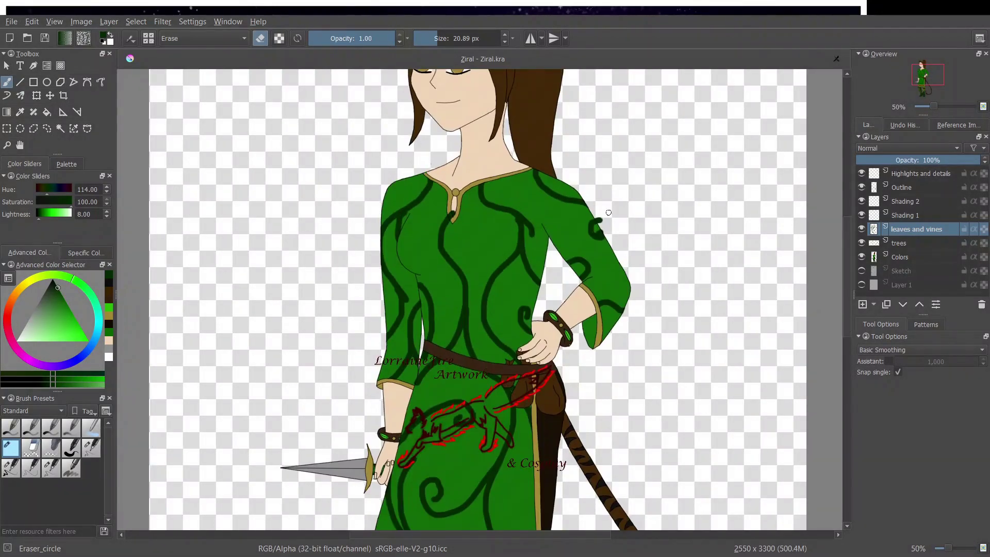
Step: Paint bright green leaves with the 25 px ink pen along the vines on the shoulders, sleeves and chest
left_click(77, 323)
left_click(10, 468)
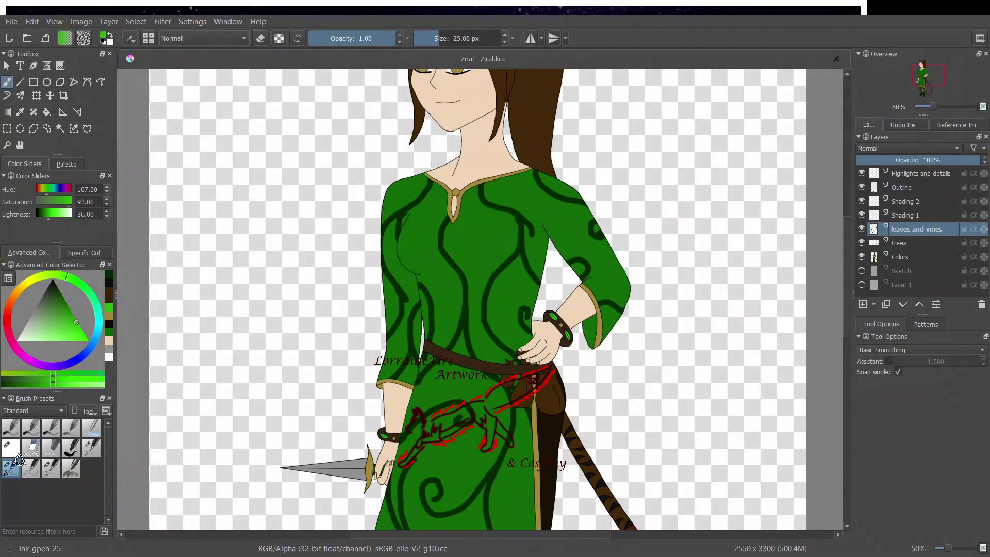
mouse_move(412, 166)
left_mouse_down()
mouse_move(421, 218)
mouse_move(424, 190)
left_mouse_up()
left_click_drag(405, 276, 386, 311)
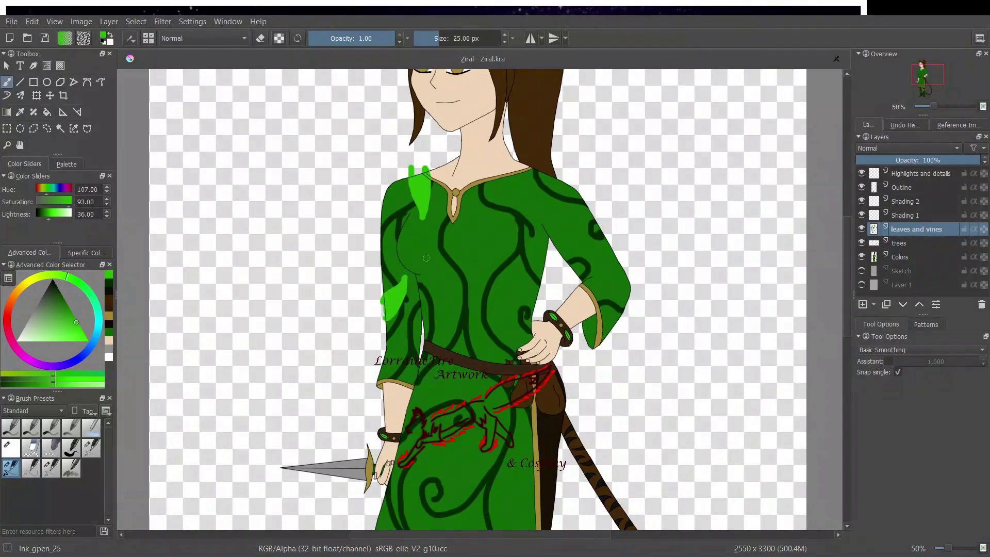
mouse_move(440, 251)
left_mouse_down()
mouse_move(422, 278)
mouse_move(425, 266)
mouse_move(437, 261)
mouse_move(427, 295)
left_mouse_up()
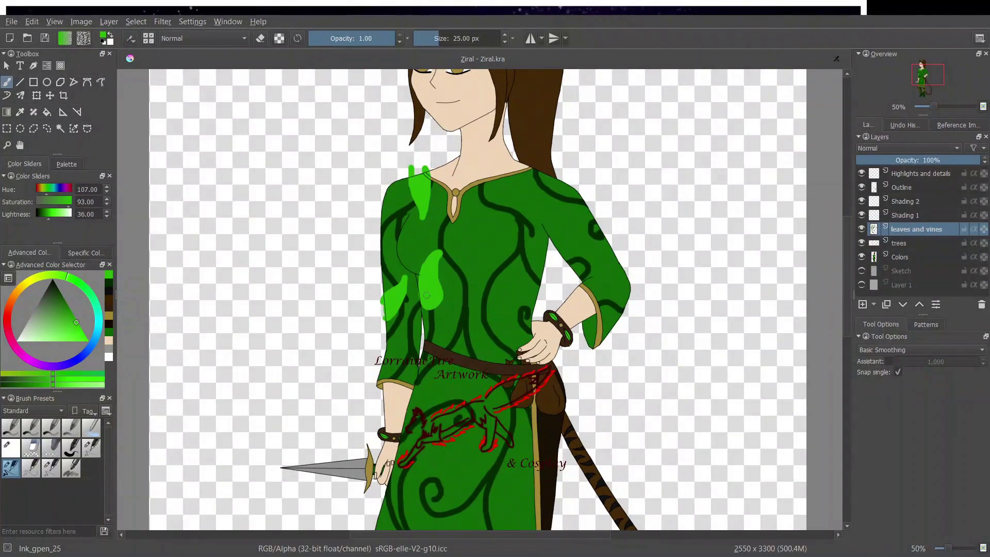
mouse_move(519, 263)
left_mouse_down()
mouse_move(532, 289)
mouse_move(525, 278)
left_mouse_up()
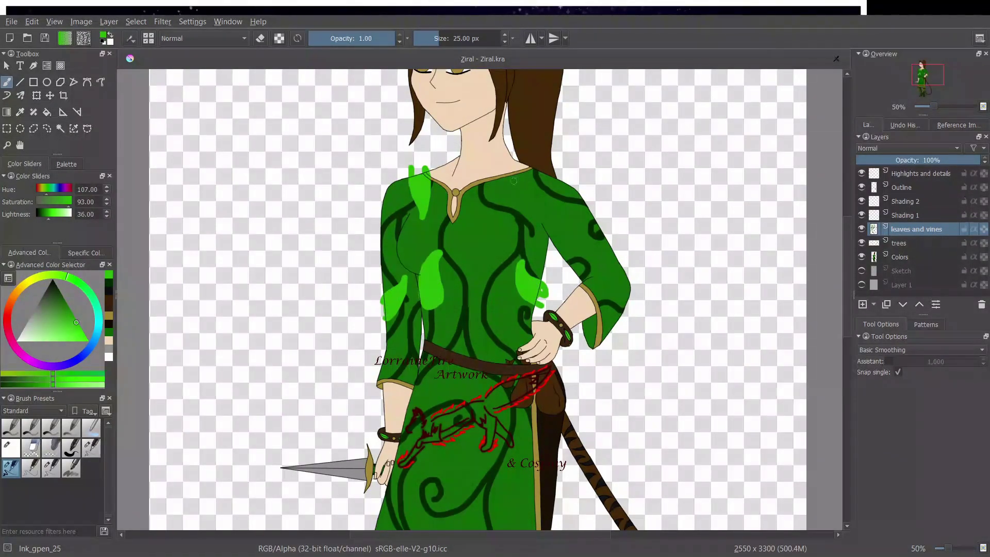
left_click_drag(514, 180, 514, 178)
left_click_drag(611, 240, 621, 274)
Step: Paint bright green leaves around the belt pouches, along the skirt's vines and at both corners of the hem
scroll(614, 269, "down", 3)
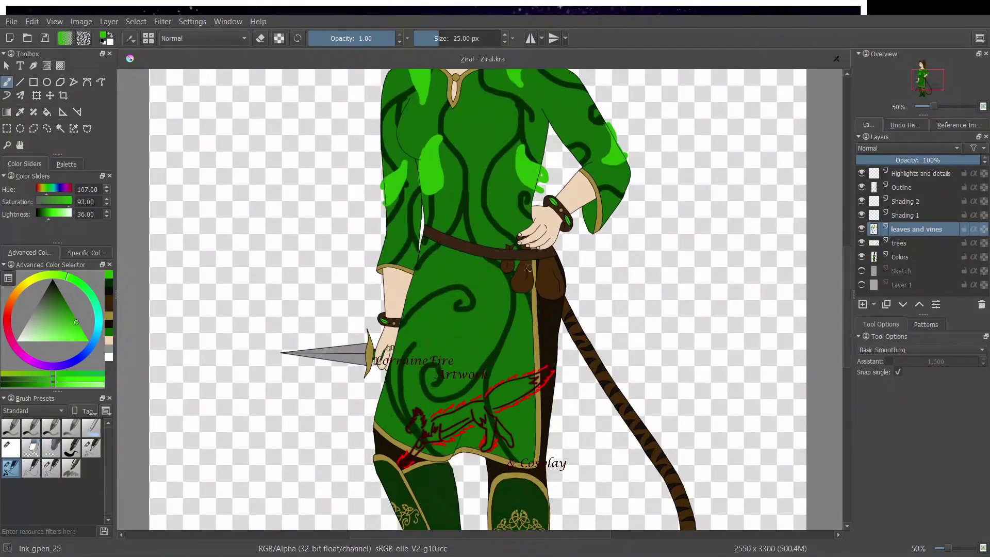
left_click_drag(502, 236, 526, 280)
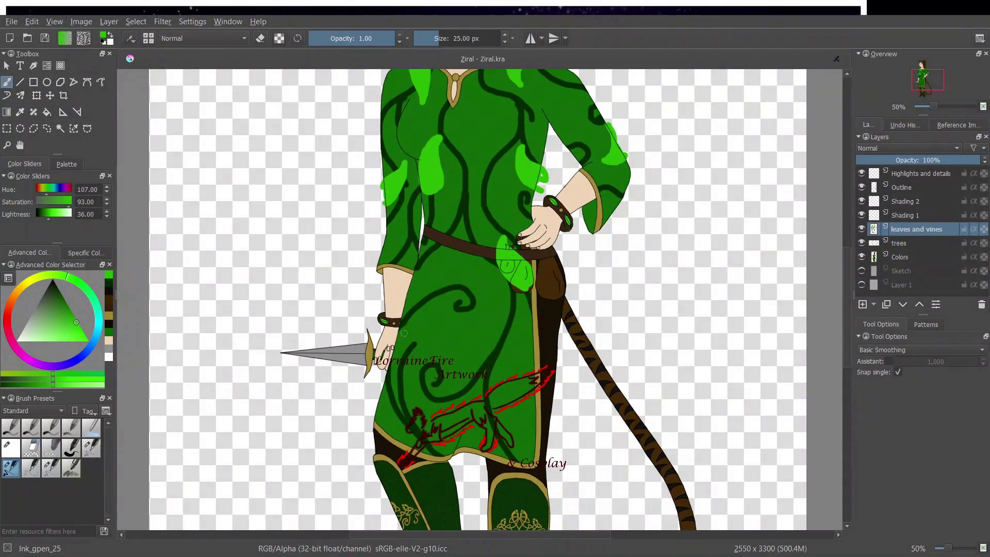
mouse_move(411, 307)
left_mouse_down()
mouse_move(421, 273)
mouse_move(412, 302)
left_mouse_up()
left_click_drag(513, 325, 516, 344)
left_click_drag(422, 380, 424, 431)
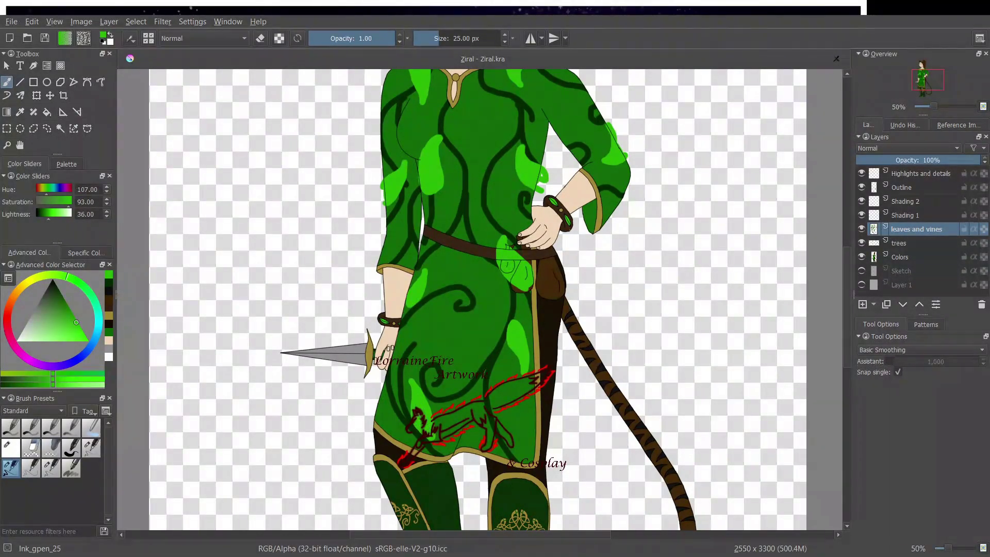
left_click_drag(525, 445, 541, 463)
left_click_drag(379, 408, 385, 442)
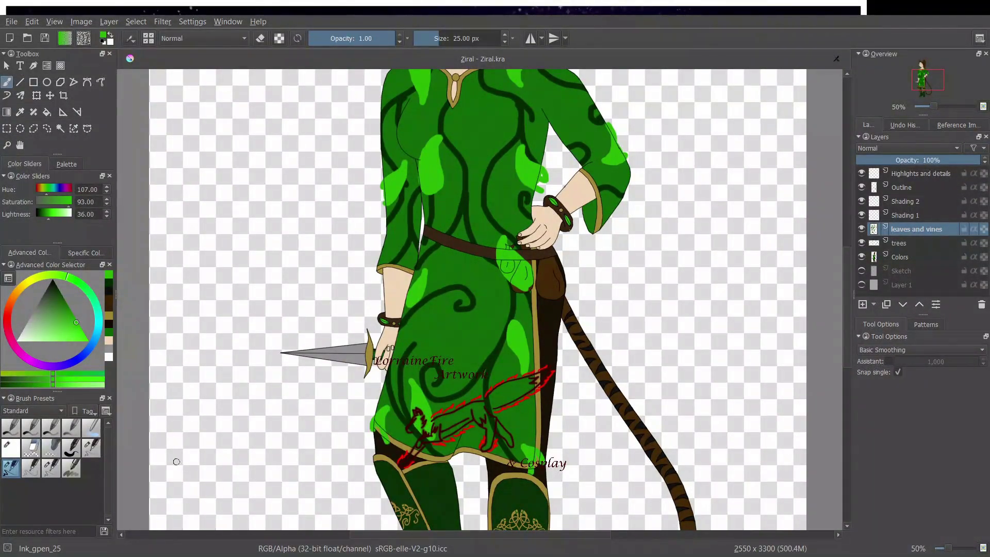
Step: Erase the bright green leaf spill from the pouches, hem, sleeve edges and collar
left_click(10, 447)
mouse_move(509, 249)
left_mouse_down()
mouse_move(510, 267)
mouse_move(524, 258)
mouse_move(516, 286)
mouse_move(528, 262)
mouse_move(519, 281)
left_mouse_up()
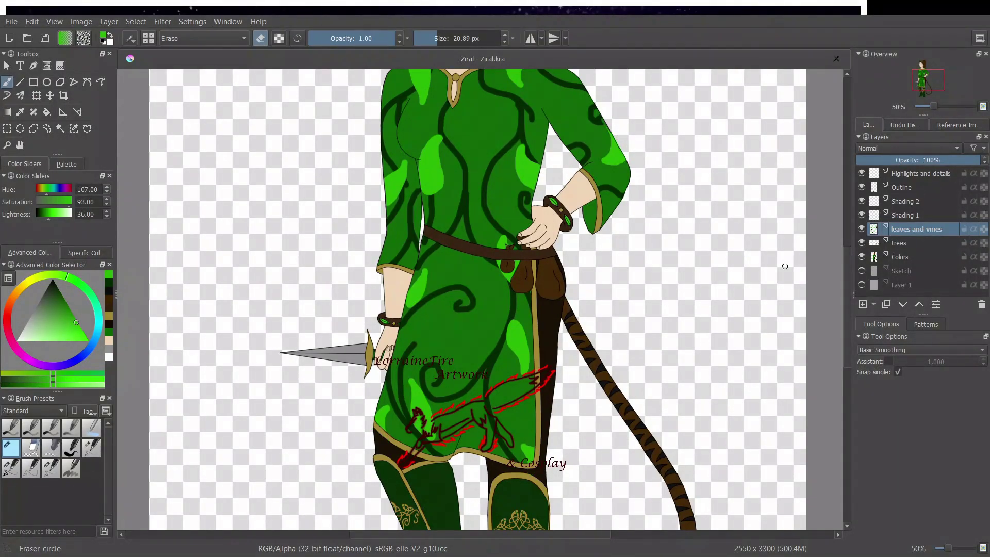
scroll(785, 267, "up", 3)
left_click_drag(518, 137, 515, 130)
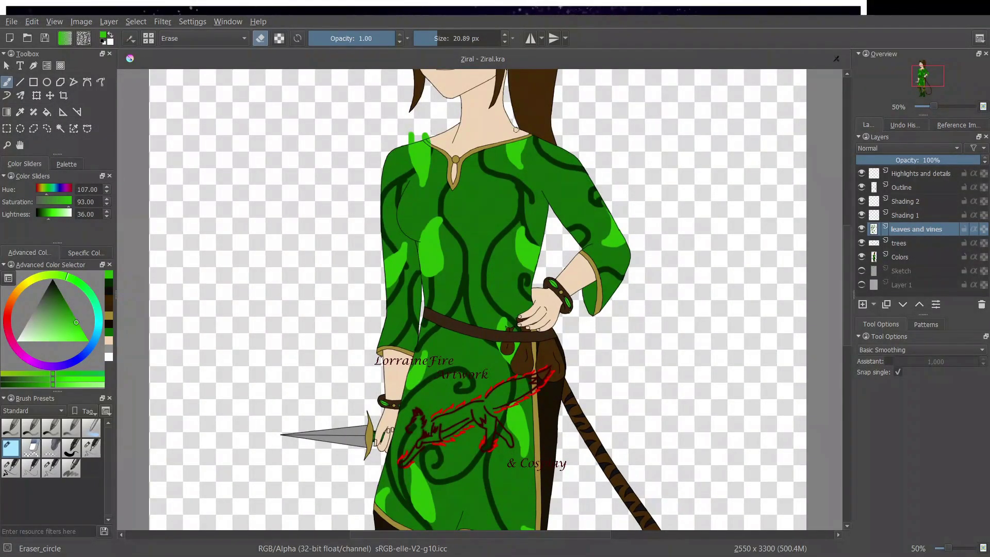
left_click_drag(420, 136, 410, 141)
Step: Draw dark green centre veins with the 10 px ink pen on the leaves of the dagger-side shoulder, chest and sleeve
left_click(91, 448)
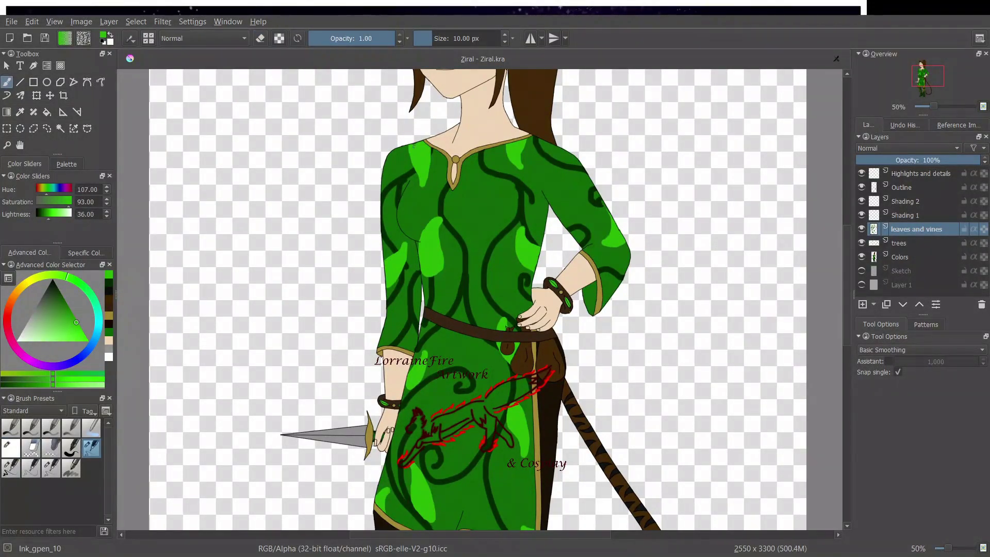
left_click(109, 283)
left_click_drag(424, 178, 417, 145)
key("ctrl+plus")
left_click_drag(420, 199, 412, 260)
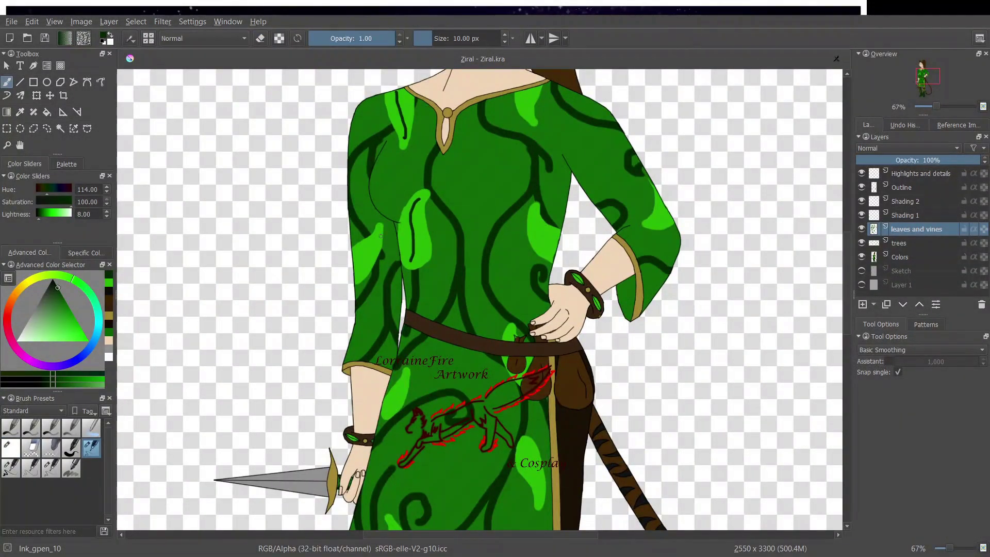
left_click_drag(379, 232, 355, 265)
Step: Draw dark green veins on the waist, pouch, bent-elbow and collar leaves, and trim the collar leaf's vein with the eraser
left_click_drag(535, 214, 556, 250)
left_click_drag(511, 329, 511, 338)
left_click_drag(649, 223, 667, 208)
left_click_drag(528, 86, 534, 123)
left_click(11, 449)
left_click_drag(523, 83, 526, 86)
left_click(298, 38)
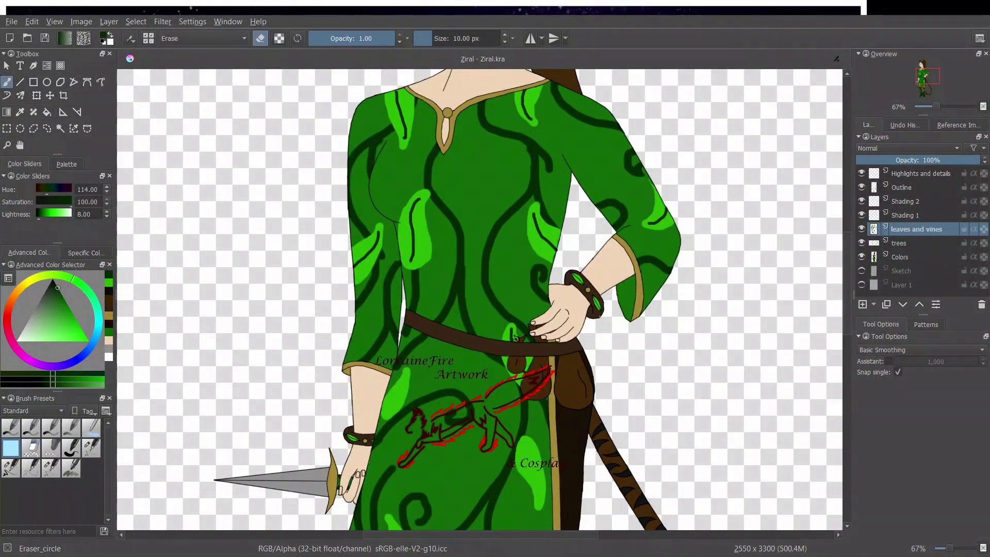
Step: Draw dark green centre veins with the 10 px ink pen on the leaves across the skirt and along its hem
left_click(92, 447)
scroll(479, 299, "down", 5)
left_click_drag(526, 212, 540, 269)
left_click_drag(406, 140, 386, 181)
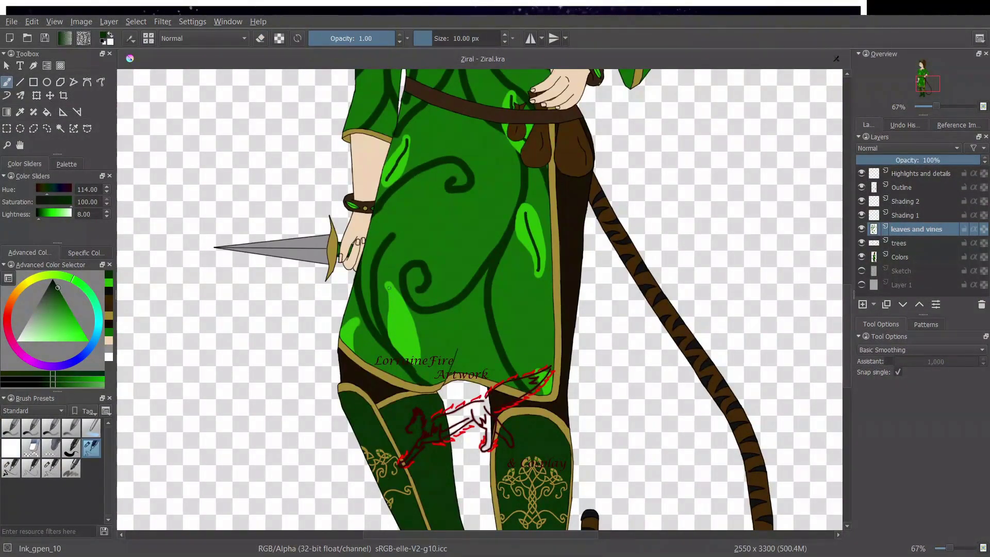
left_click_drag(397, 291, 408, 354)
left_click_drag(354, 322, 346, 343)
left_click_drag(542, 376, 548, 392)
key("ctrl+minus")
key("ctrl+minus")
key("ctrl+minus")
left_click_drag(847, 381, 846, 359)
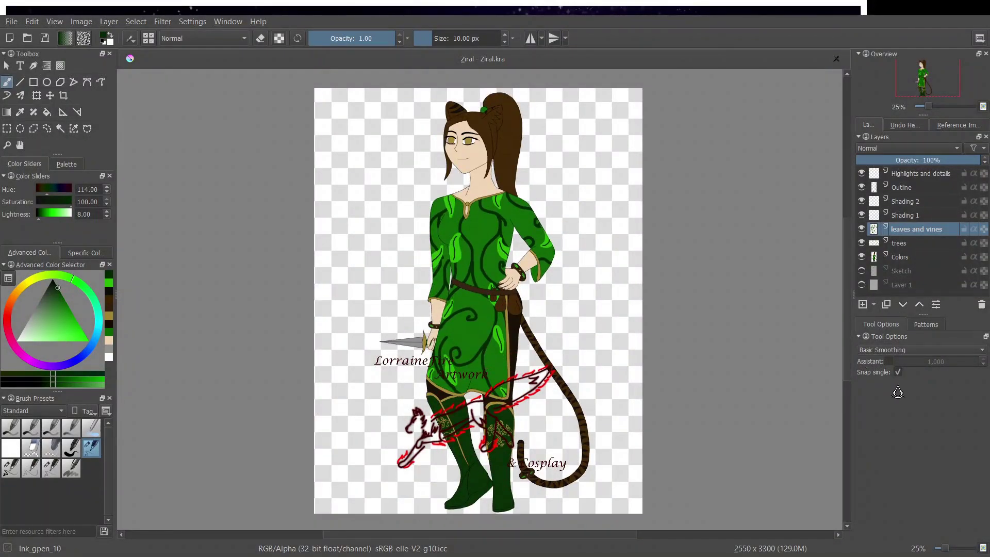
Step: Draw a black 5 px trim line along the inner opening of the bent arm's sleeve on the Outline layer
key("ctrl+plus")
key("ctrl+plus")
key("ctrl+plus")
key("ctrl+plus")
left_click(902, 259)
left_click_drag(480, 534, 559, 535)
left_click(53, 280)
left_click(51, 468)
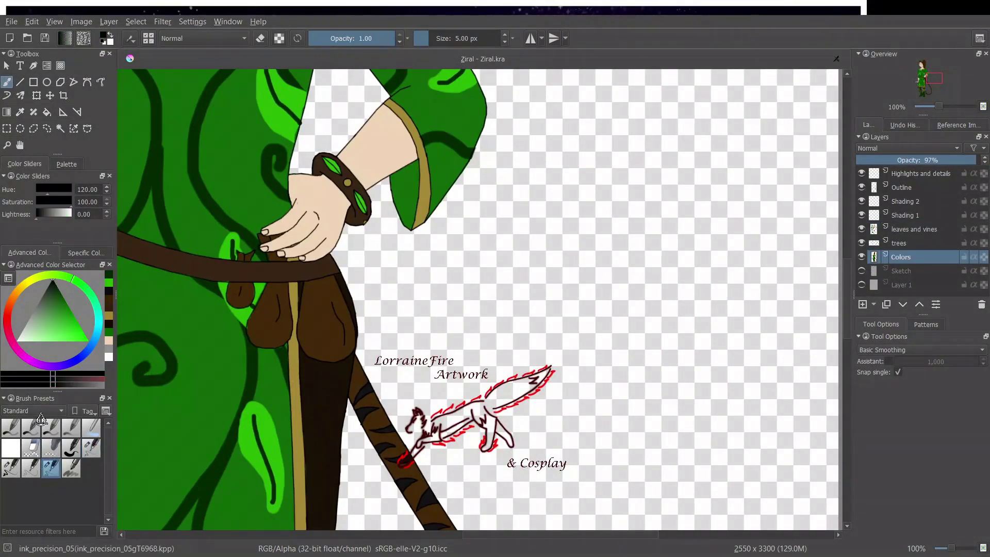
key("ctrl+plus")
key("ctrl+plus")
left_click_drag(847, 299, 847, 266)
left_click(903, 187)
left_click_drag(314, 348, 341, 447)
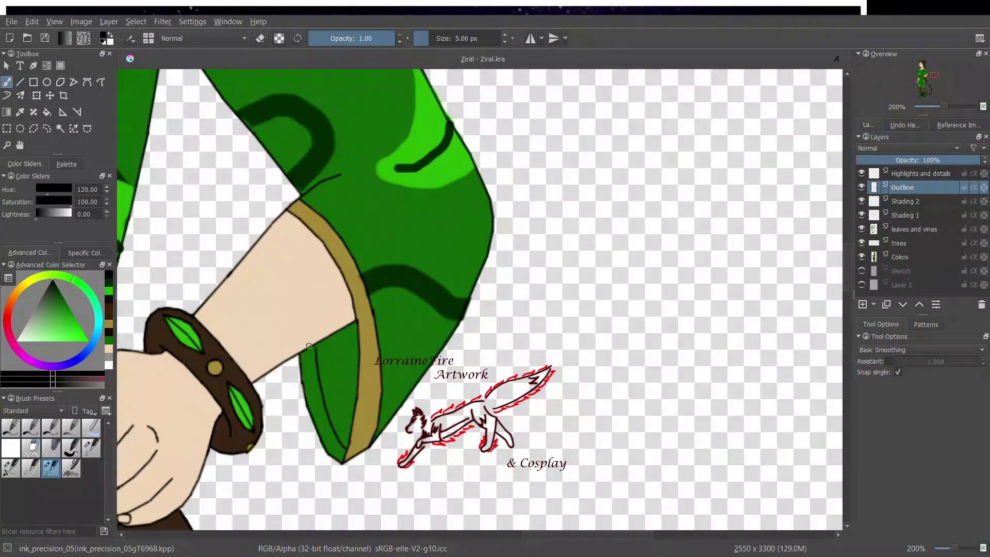
Step: Fill the new trim strip inside the bent arm's sleeve with gold on the Colors layer, using the 10 px ink pen
left_click(900, 257)
left_click(92, 447)
left_click(109, 324)
mouse_move(306, 356)
left_mouse_down()
mouse_move(341, 456)
mouse_move(337, 442)
left_mouse_up()
key("ctrl+minus")
key("ctrl+minus")
key("ctrl+minus")
key("ctrl+minus")
key("ctrl+plus")
key("ctrl+plus")
left_click_drag(482, 535, 423, 537)
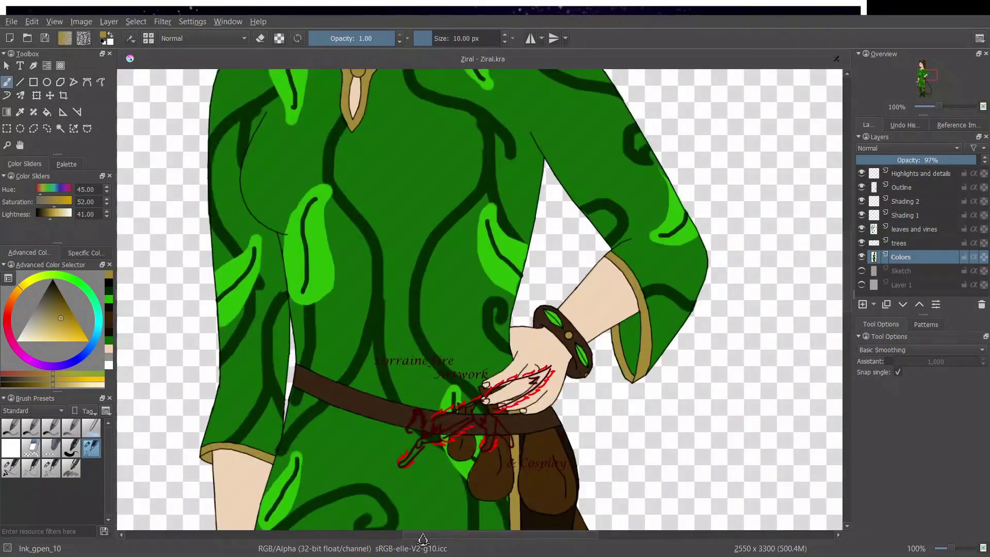
Step: Fit the whole figure in view and save the drawing
key("ctrl+minus")
key("ctrl+minus")
key("ctrl+minus")
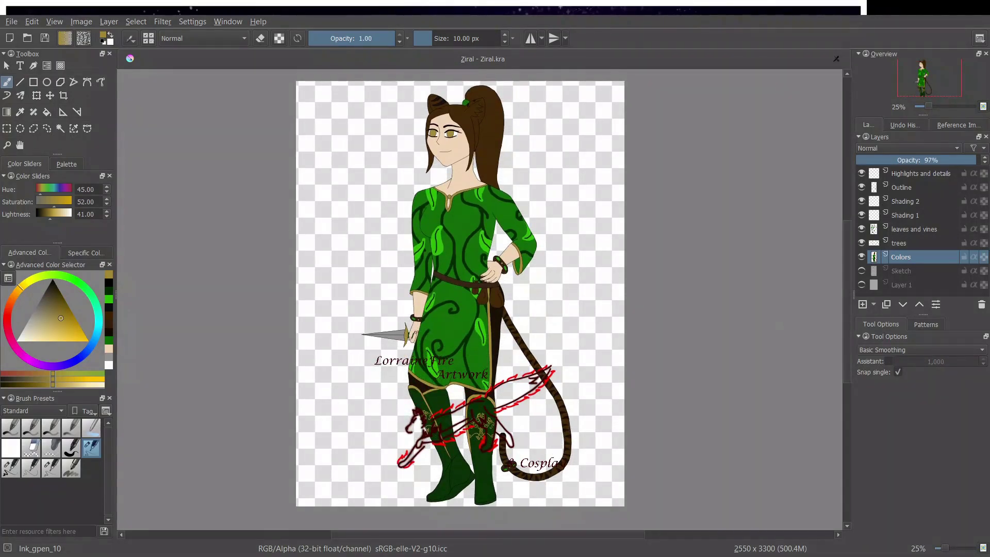
left_click(46, 37)
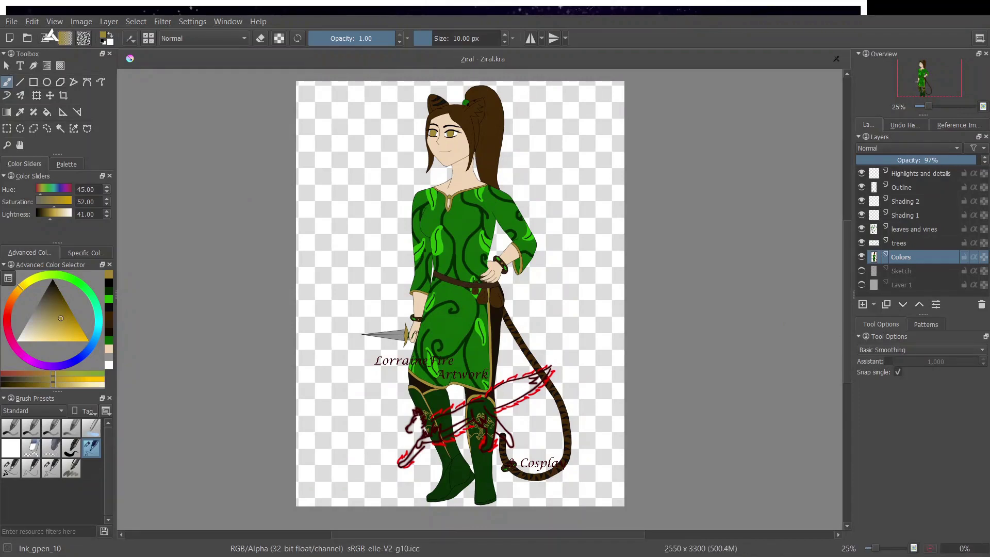